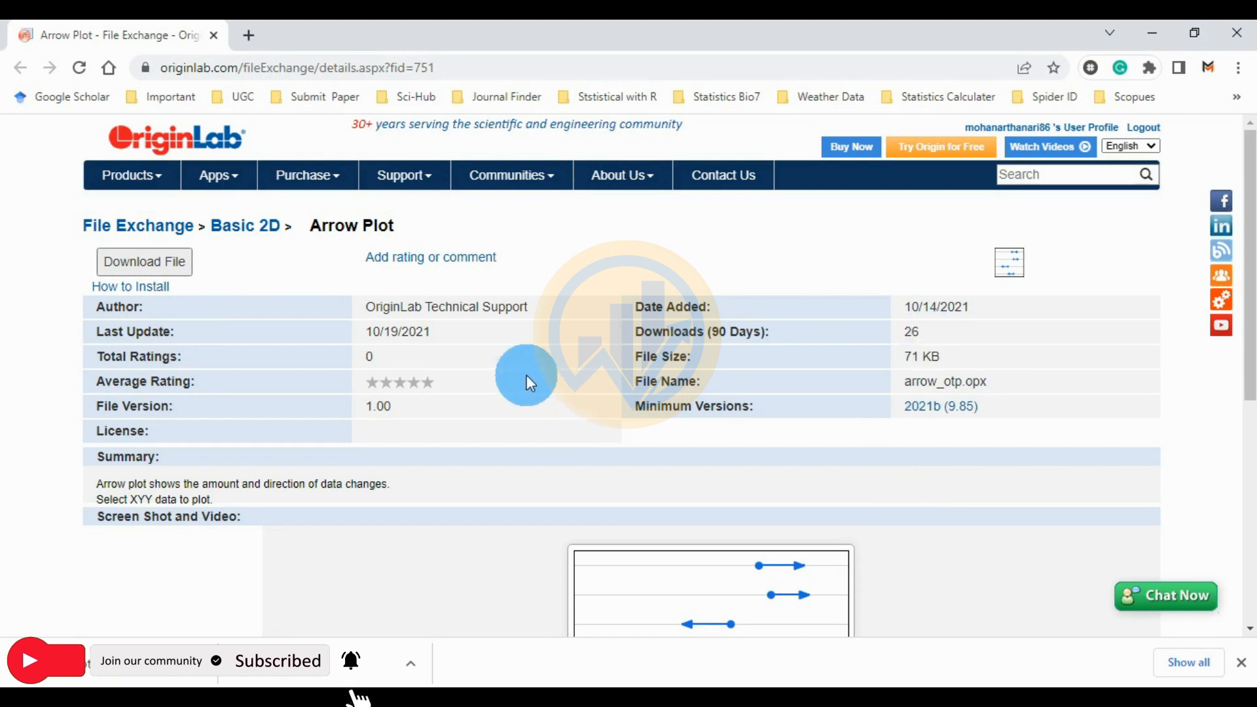
Review the Arrow Plot File Exchange page, including its address, title, summary and sample screenshot.
{"action": "left_click", "coordinate": [353, 68]}
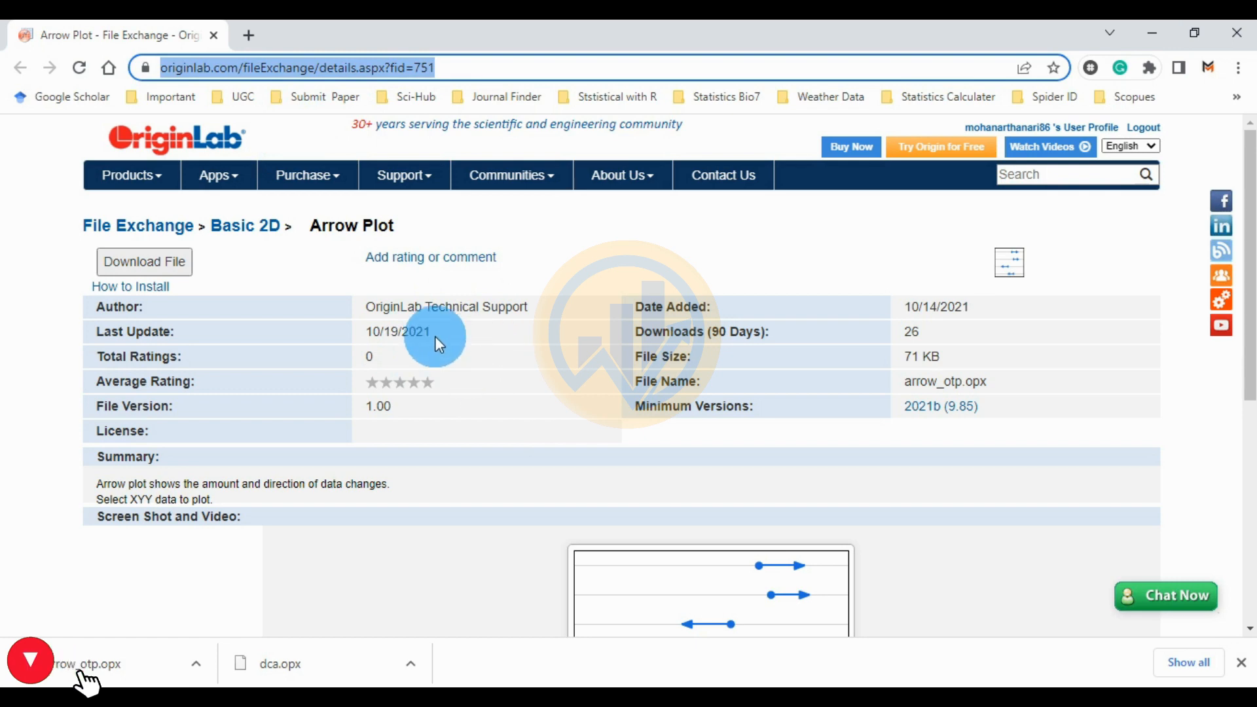
{"action": "left_click_drag", "start_coordinate": [395, 229], "coordinate": [321, 229]}
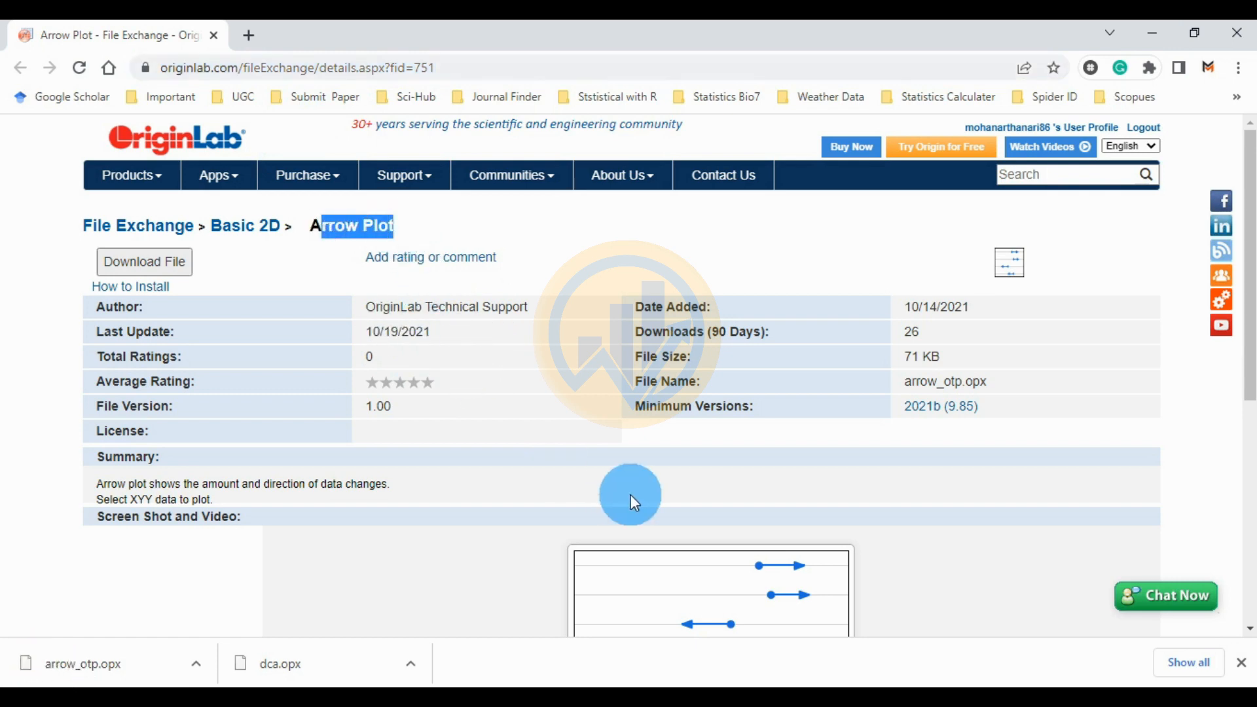
{"action": "scroll", "coordinate": [626, 493], "scroll_direction": "down", "scroll_amount": 5}
{"action": "scroll", "coordinate": [634, 499], "scroll_direction": "up", "scroll_amount": 5}
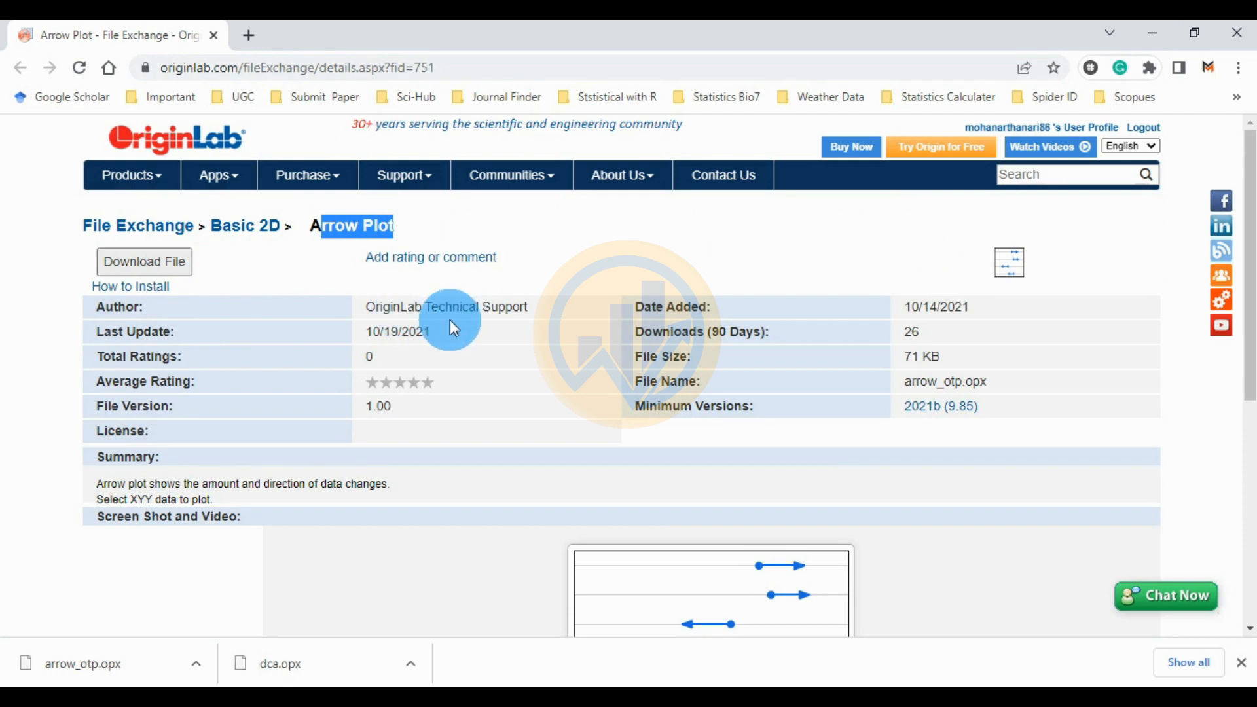
Install the arrow_otp.opx package from the Arrow Plot in OriginPro folder into OriginPro, continuing with the reinstallation.
{"action": "left_click", "coordinate": [404, 696]}
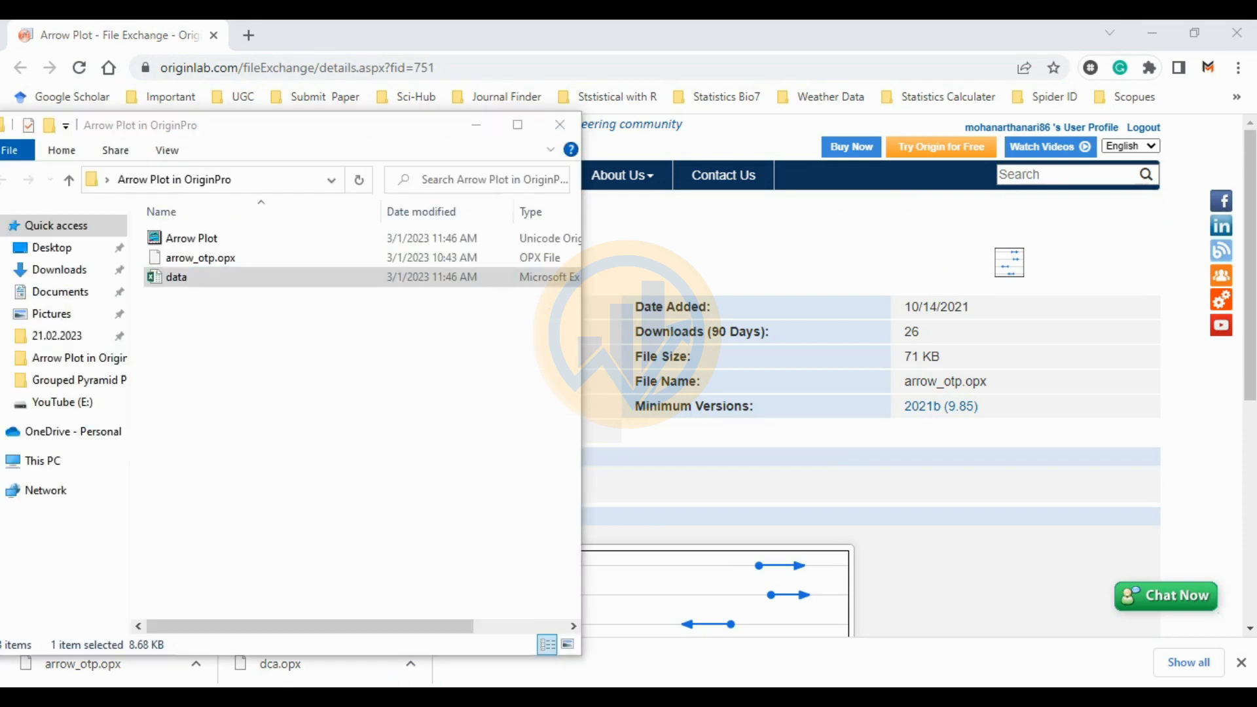
{"action": "left_click", "coordinate": [191, 257]}
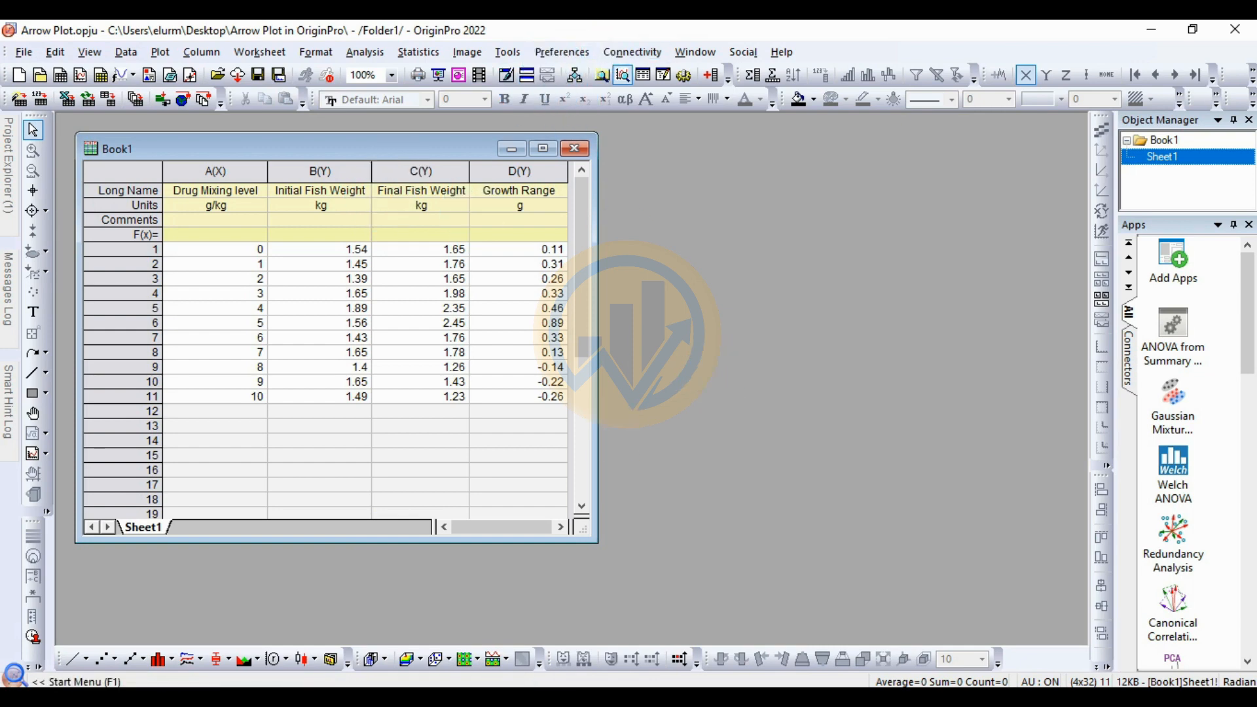
{"action": "left_click", "coordinate": [385, 704]}
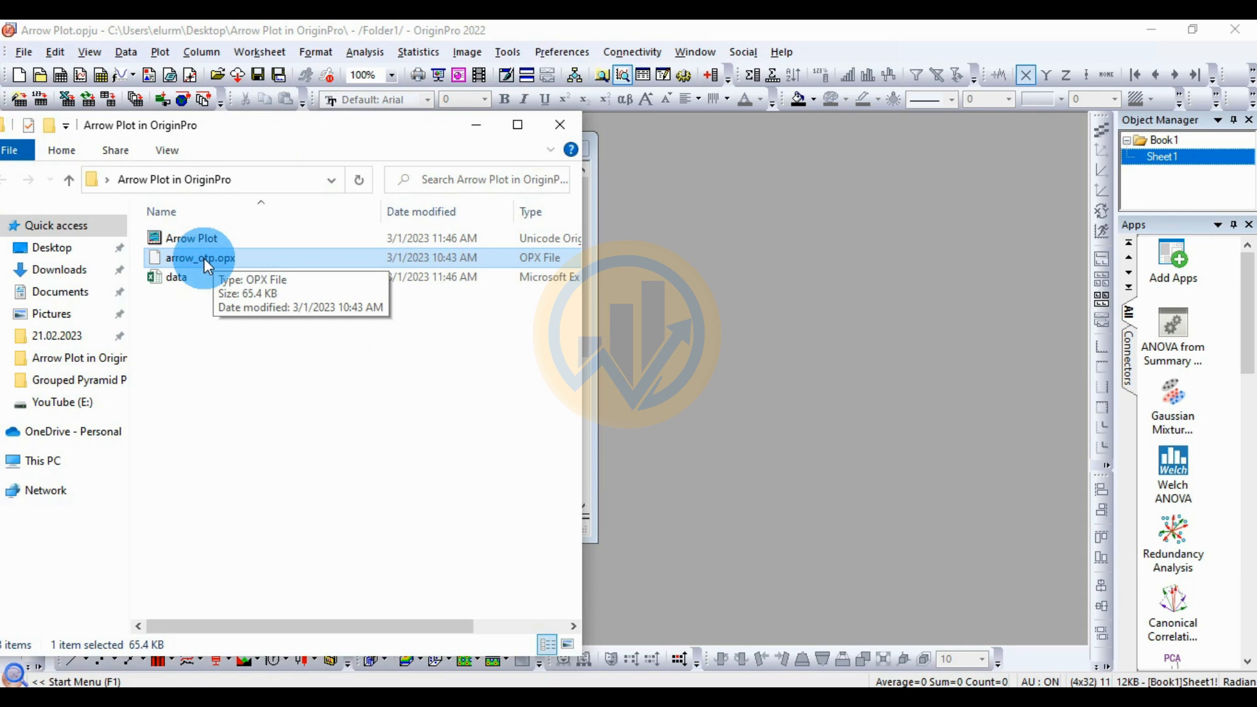
{"action": "left_click_drag", "start_coordinate": [203, 258], "coordinate": [738, 465]}
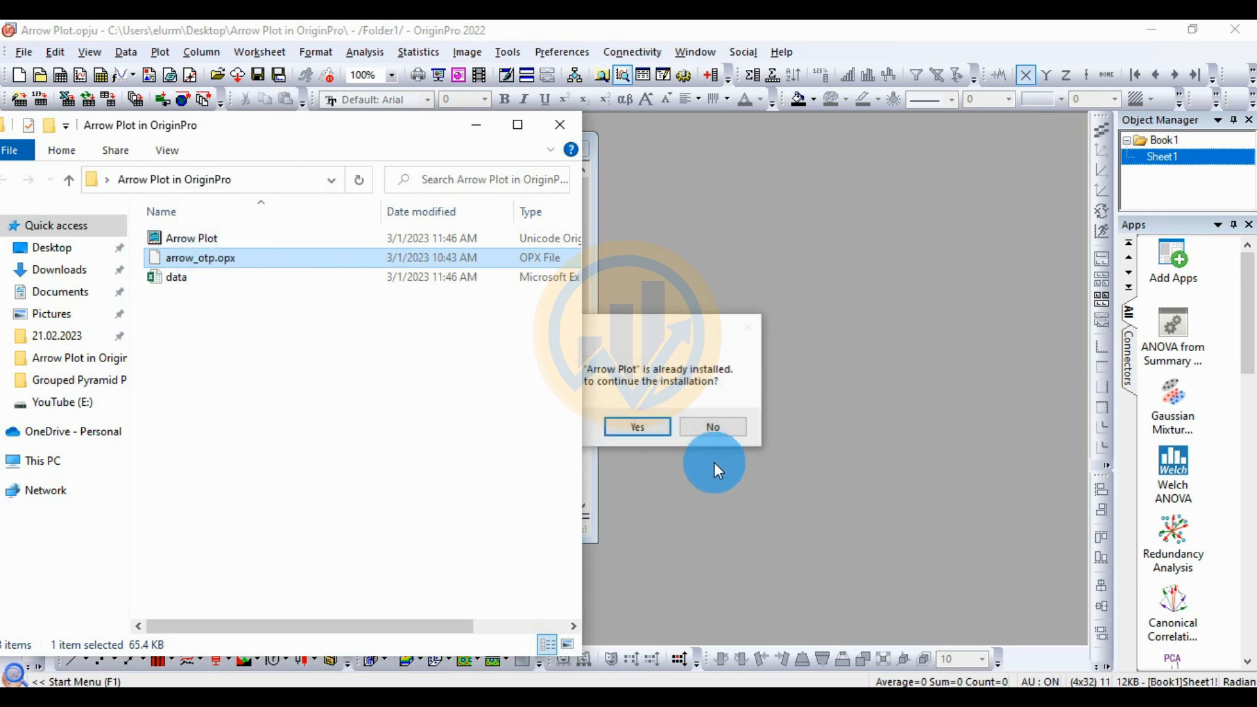
{"action": "left_click", "coordinate": [477, 124]}
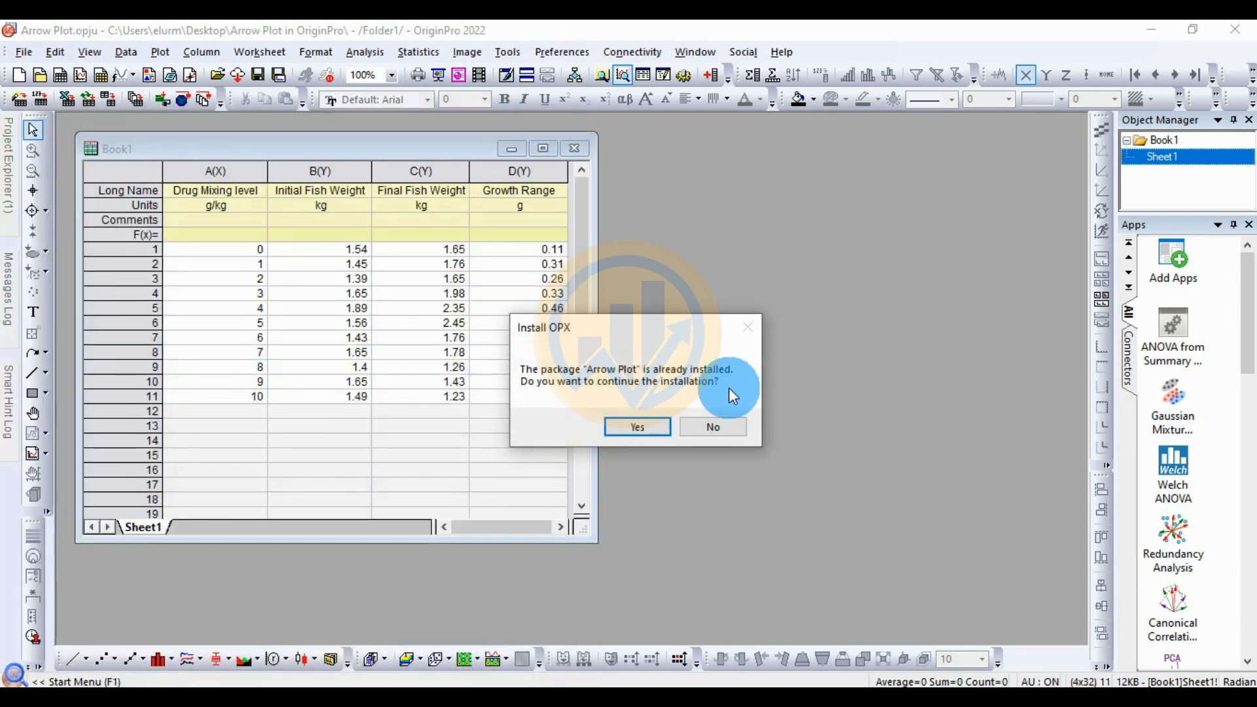
{"action": "left_click", "coordinate": [629, 427]}
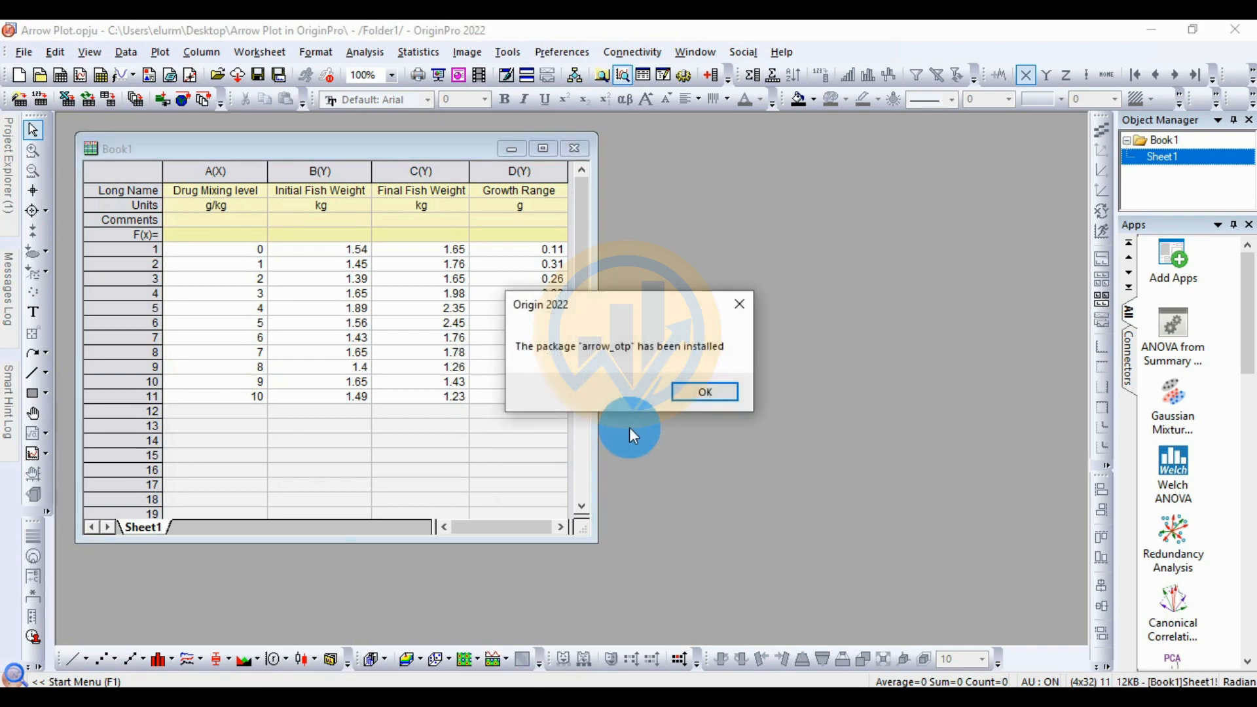
{"action": "left_click", "coordinate": [704, 393]}
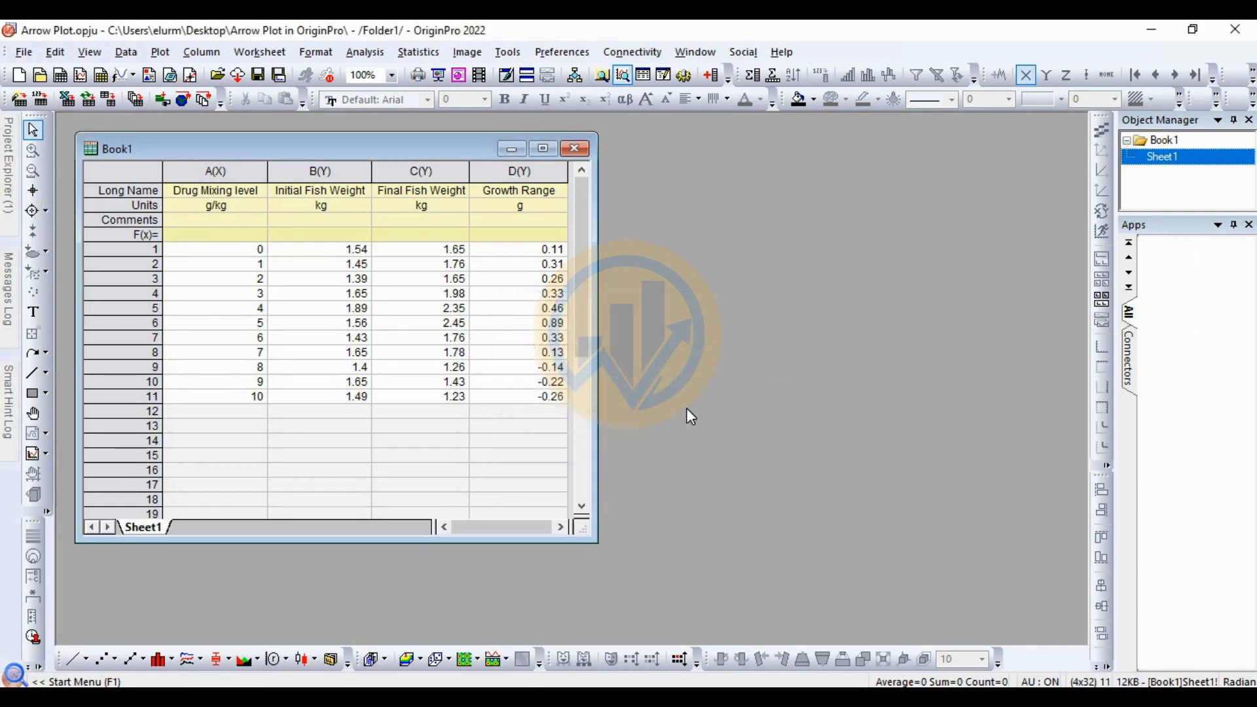
Check the user plot templates for the Arrow Plot (Basic 2D) template.
{"action": "left_click", "coordinate": [158, 53]}
{"action": "mouse_move", "coordinate": [202, 391]}
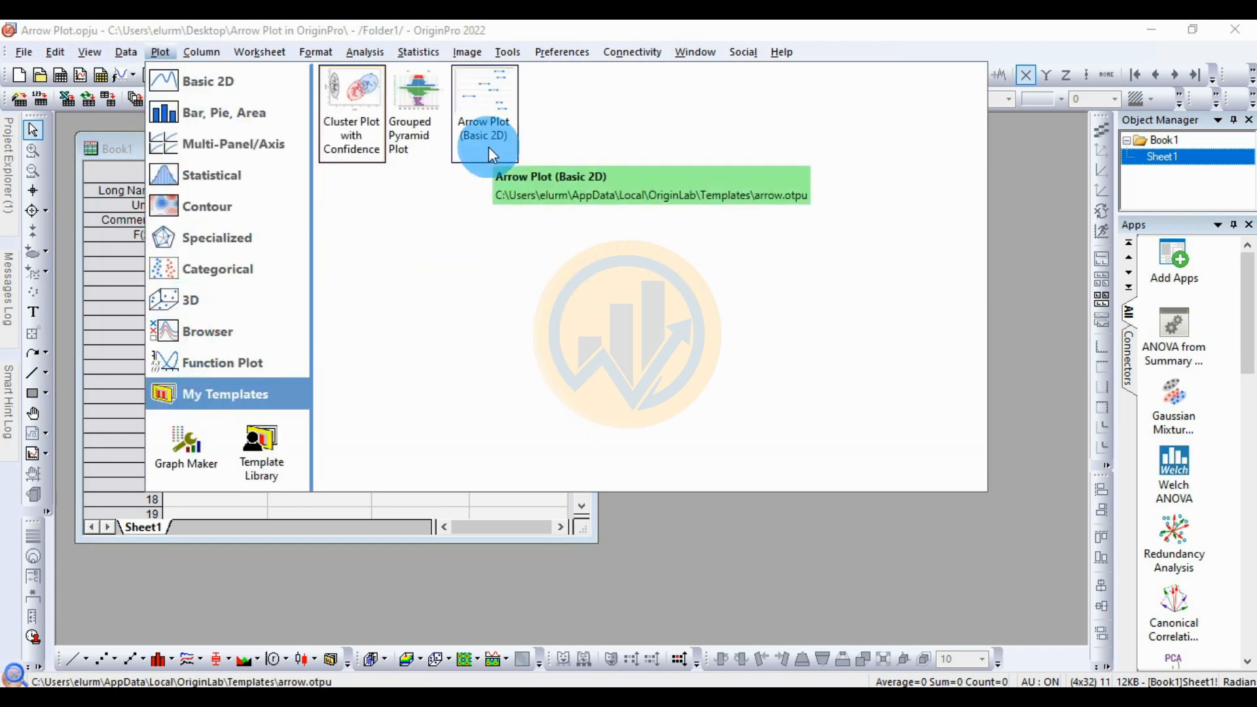
{"action": "left_click", "coordinate": [812, 574]}
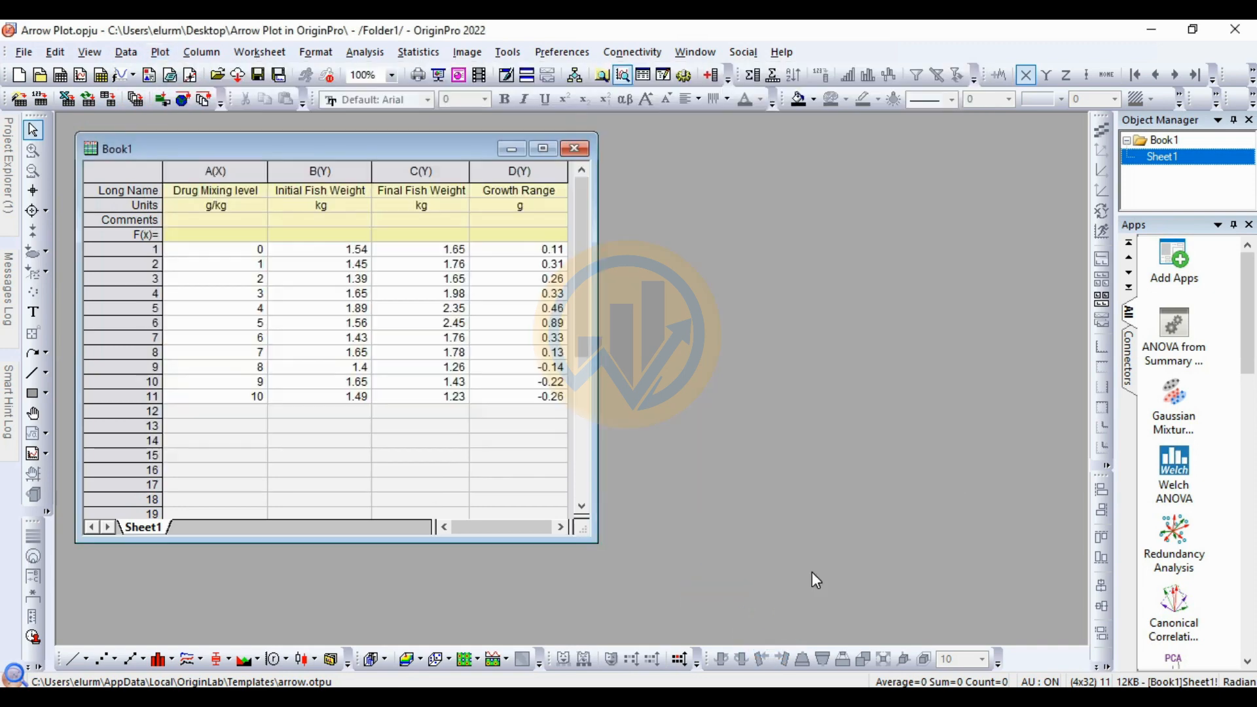
Examine the drug mixing level, initial fish weight, final fish weight and growth range columns in Book1.
{"action": "left_click_drag", "start_coordinate": [221, 152], "coordinate": [185, 139]}
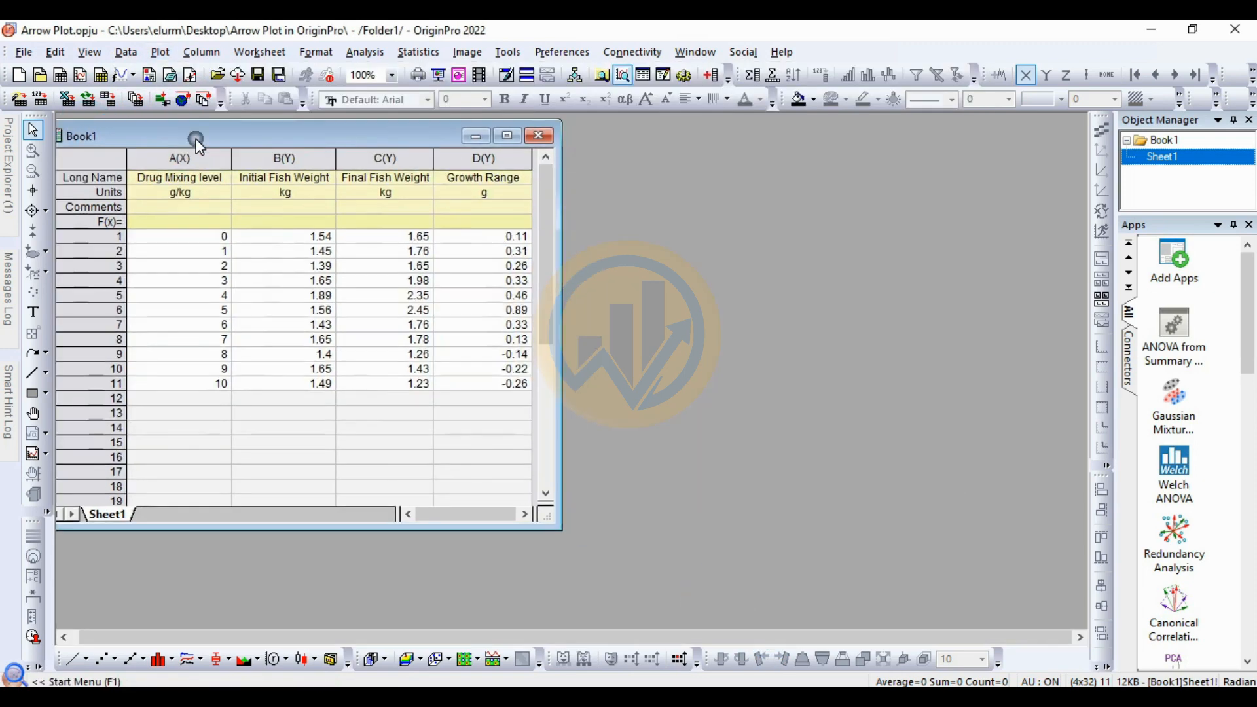
{"action": "left_click", "coordinate": [221, 174]}
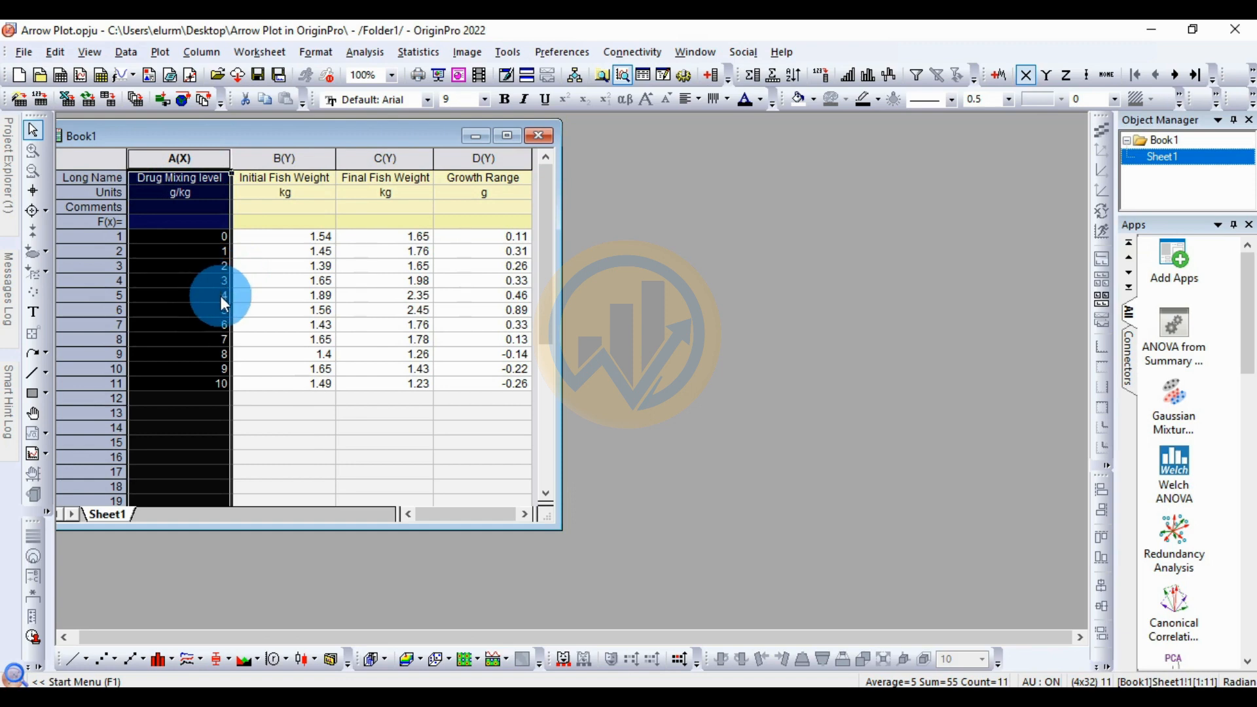
{"action": "left_click", "coordinate": [206, 234]}
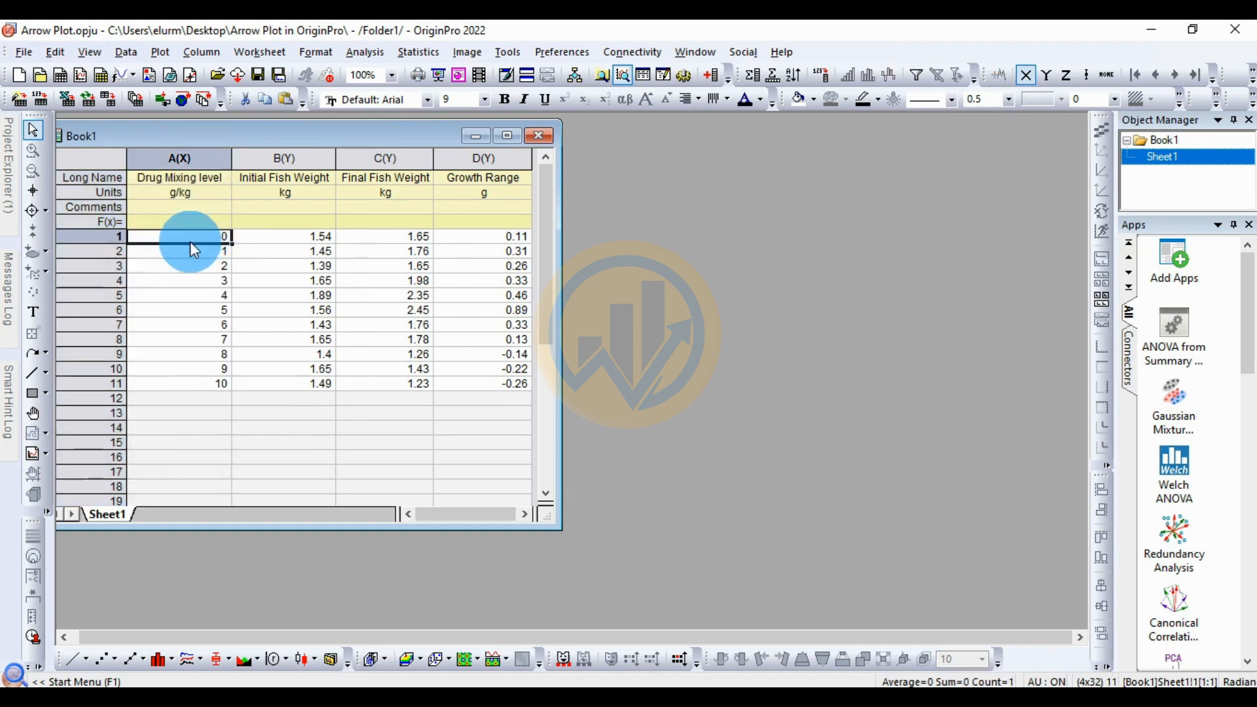
{"action": "left_click", "coordinate": [184, 249]}
{"action": "left_click", "coordinate": [206, 382]}
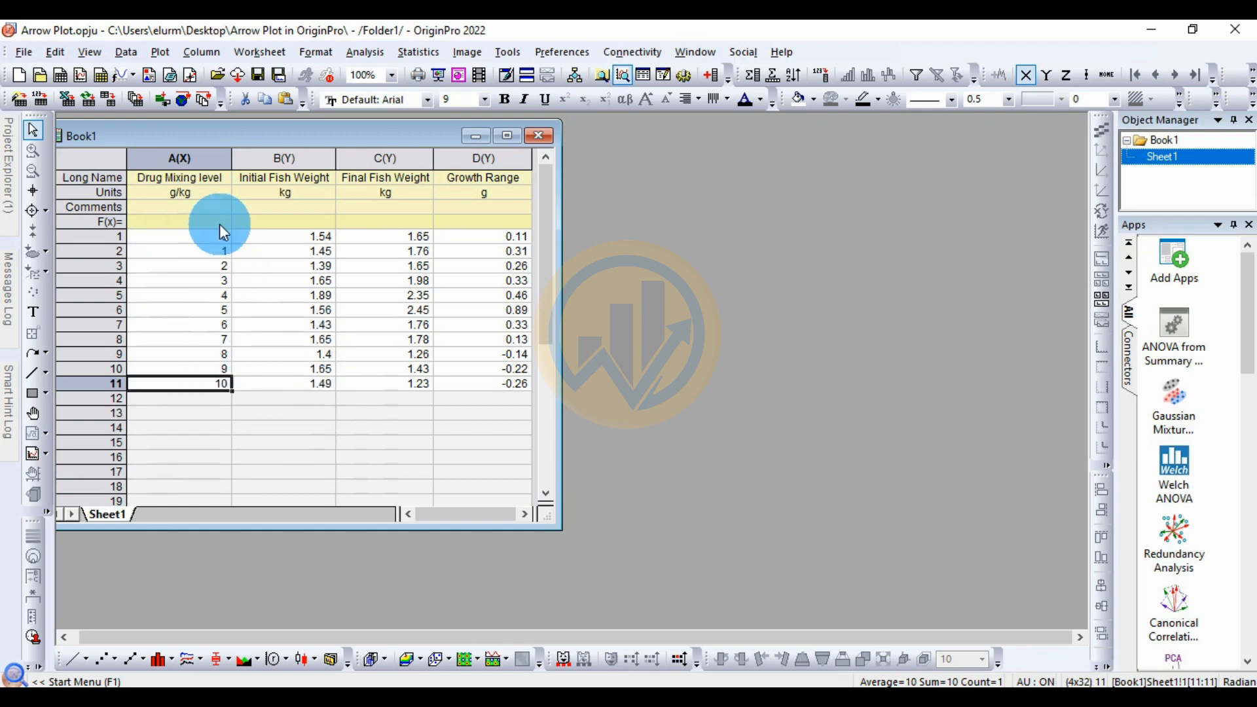
{"action": "left_click", "coordinate": [282, 157]}
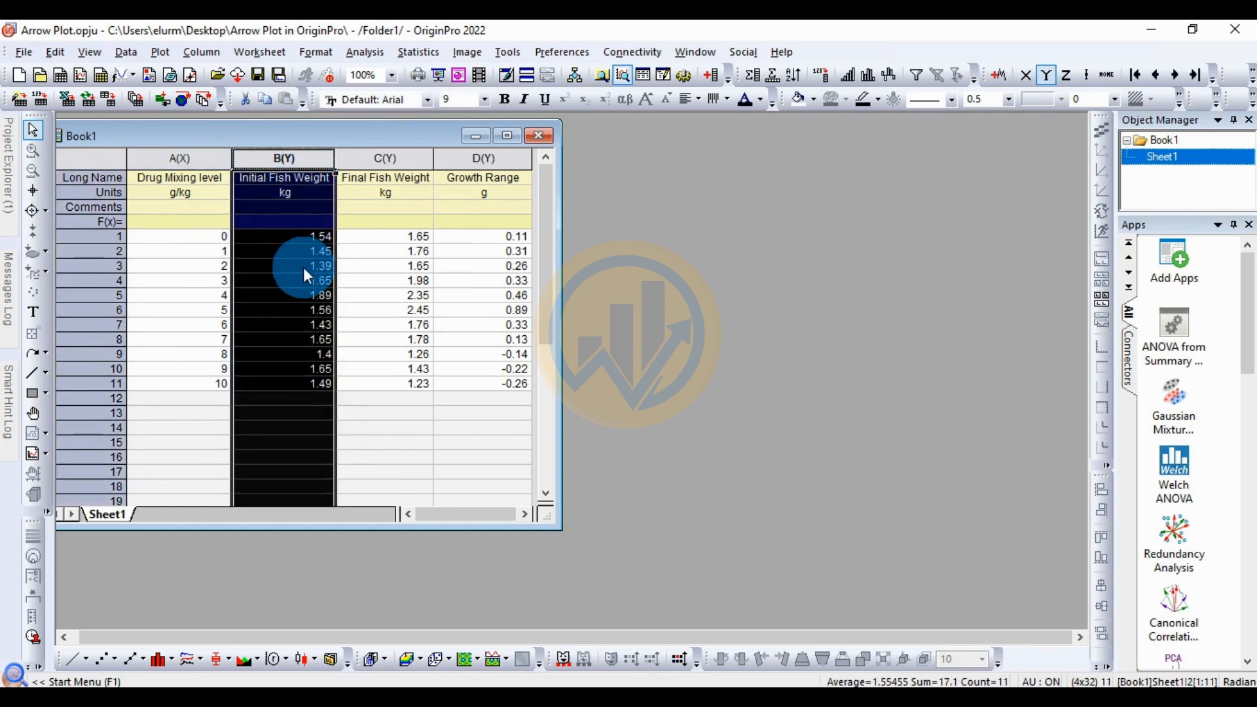
{"action": "left_click", "coordinate": [266, 237]}
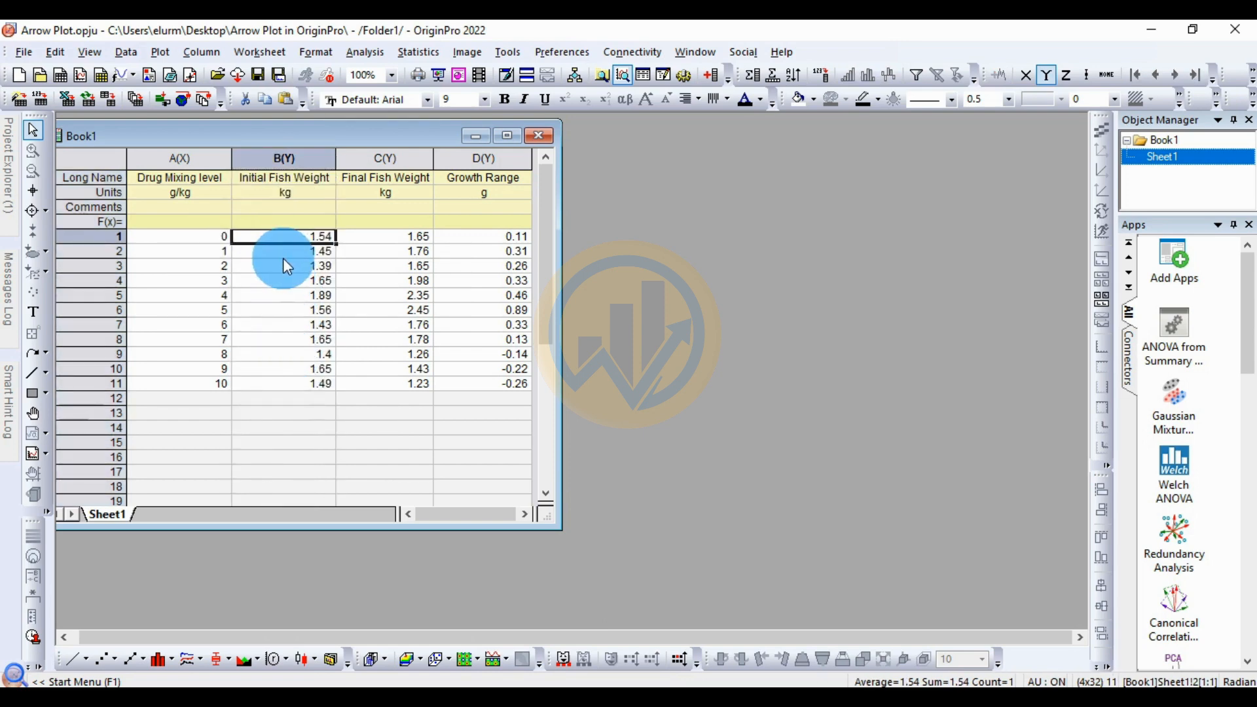
{"action": "left_click", "coordinate": [392, 159]}
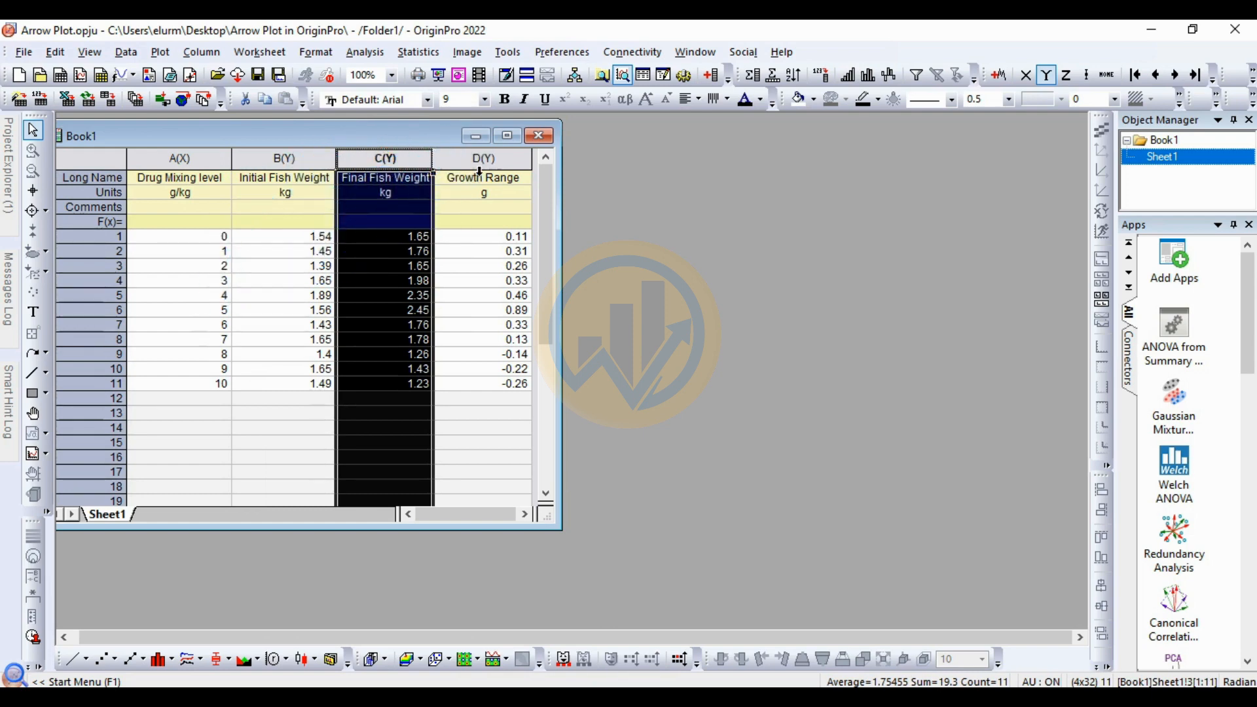
{"action": "left_click", "coordinate": [459, 183]}
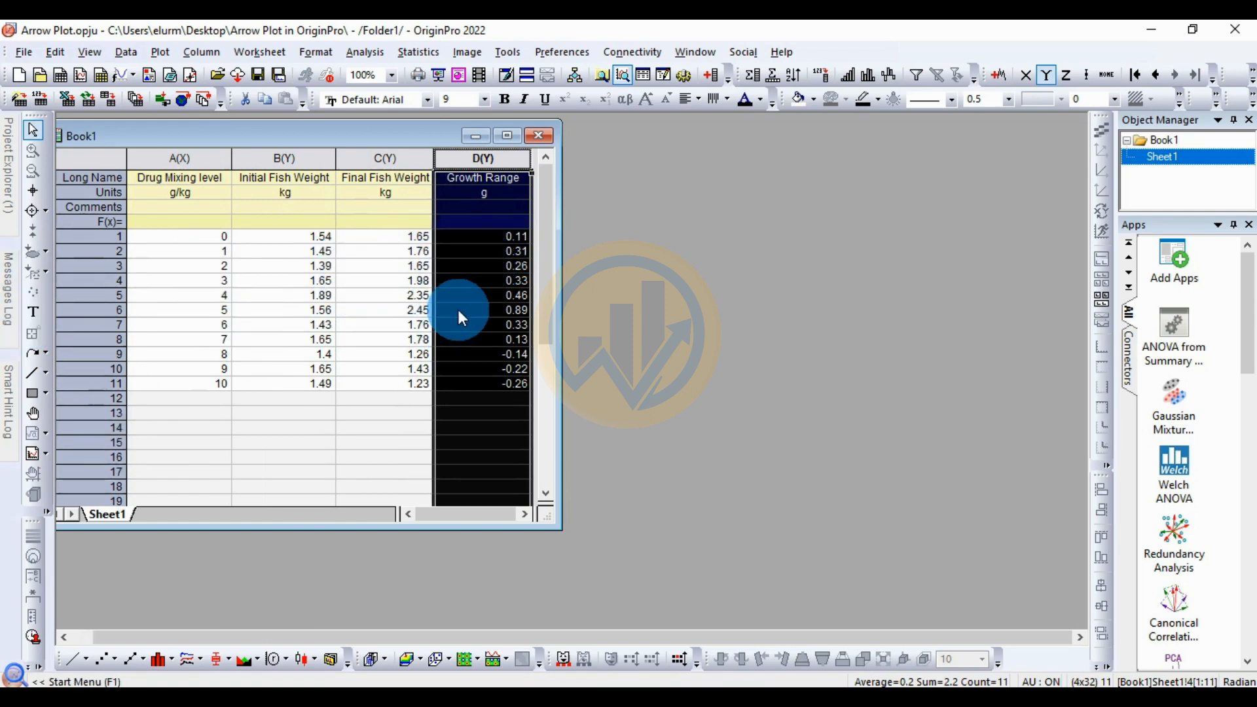
{"action": "left_click", "coordinate": [517, 311]}
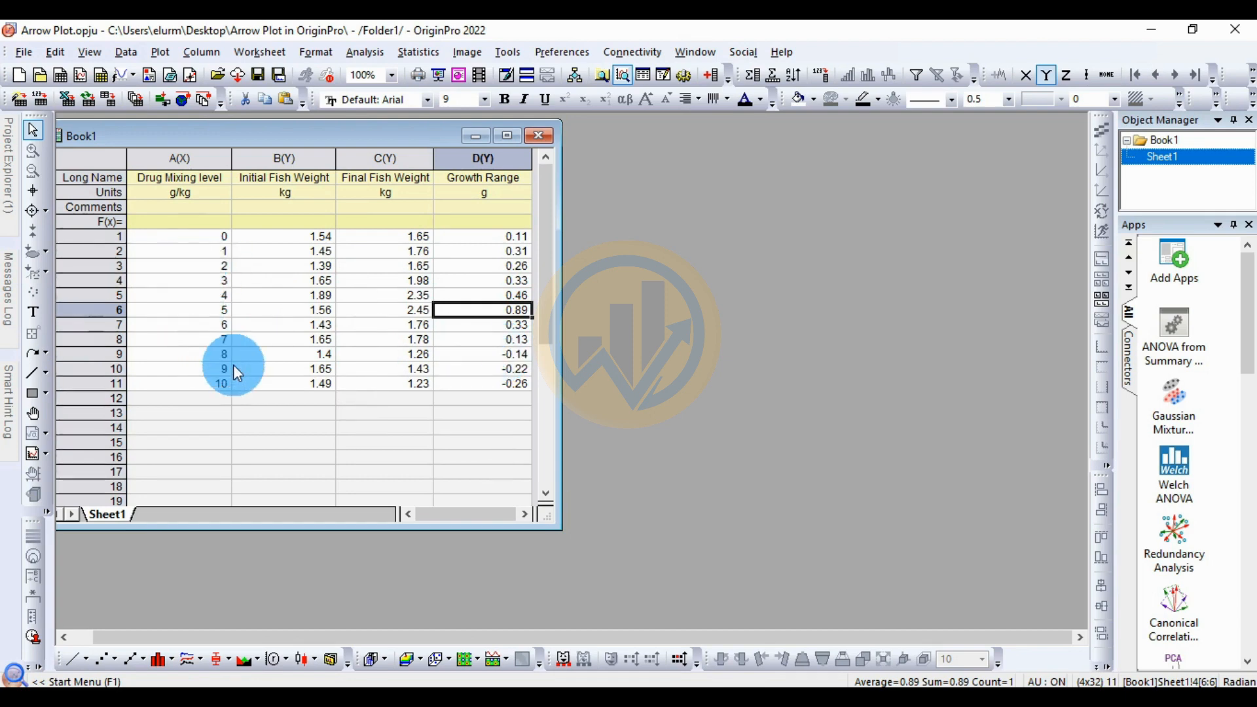
{"action": "left_click", "coordinate": [482, 429]}
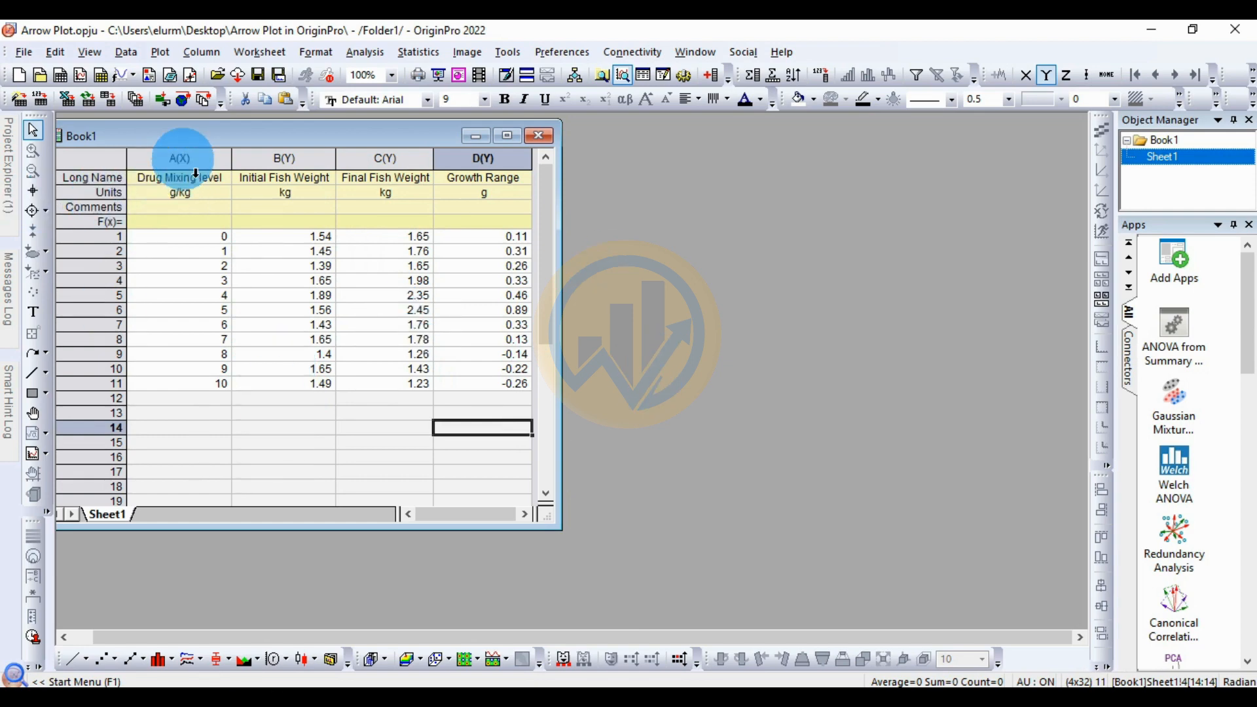
Plot columns A(X), B(Y) and C(Y) with the Arrow Plot (Basic 2D) template and maximize the graph window.
{"action": "left_click", "coordinate": [182, 159]}
{"action": "left_click_drag", "start_coordinate": [232, 173], "coordinate": [361, 166]}
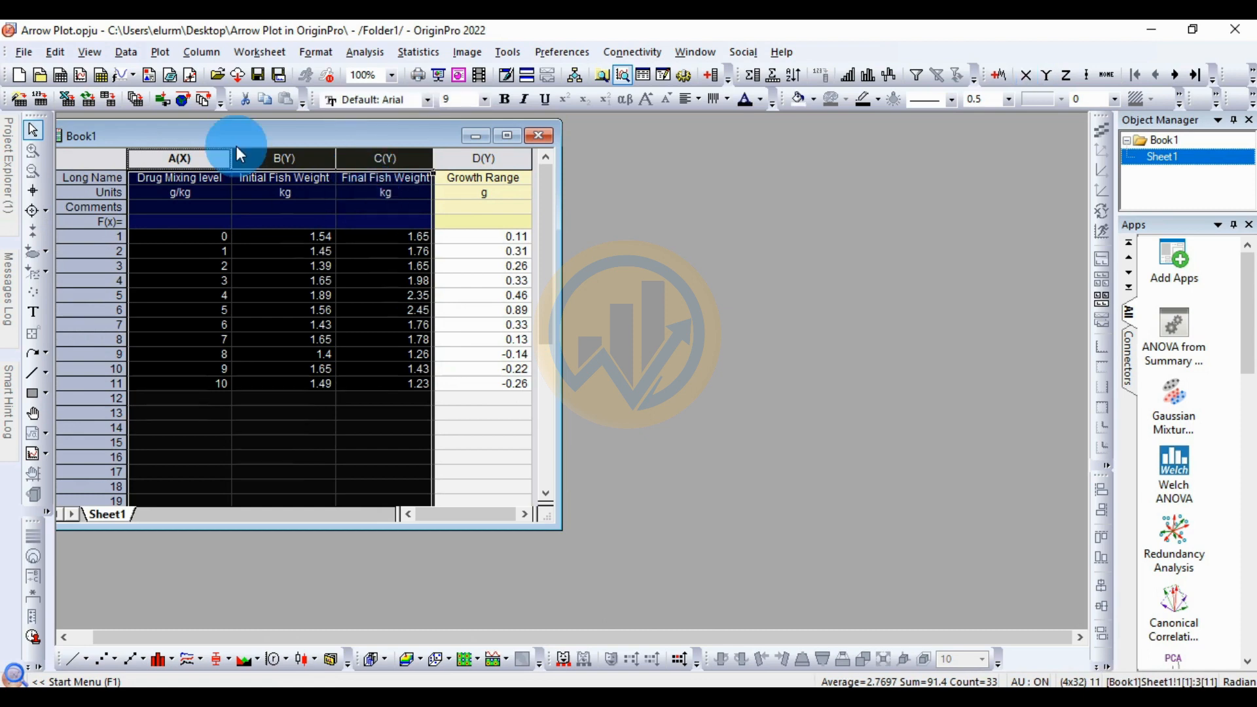
{"action": "left_click", "coordinate": [162, 52]}
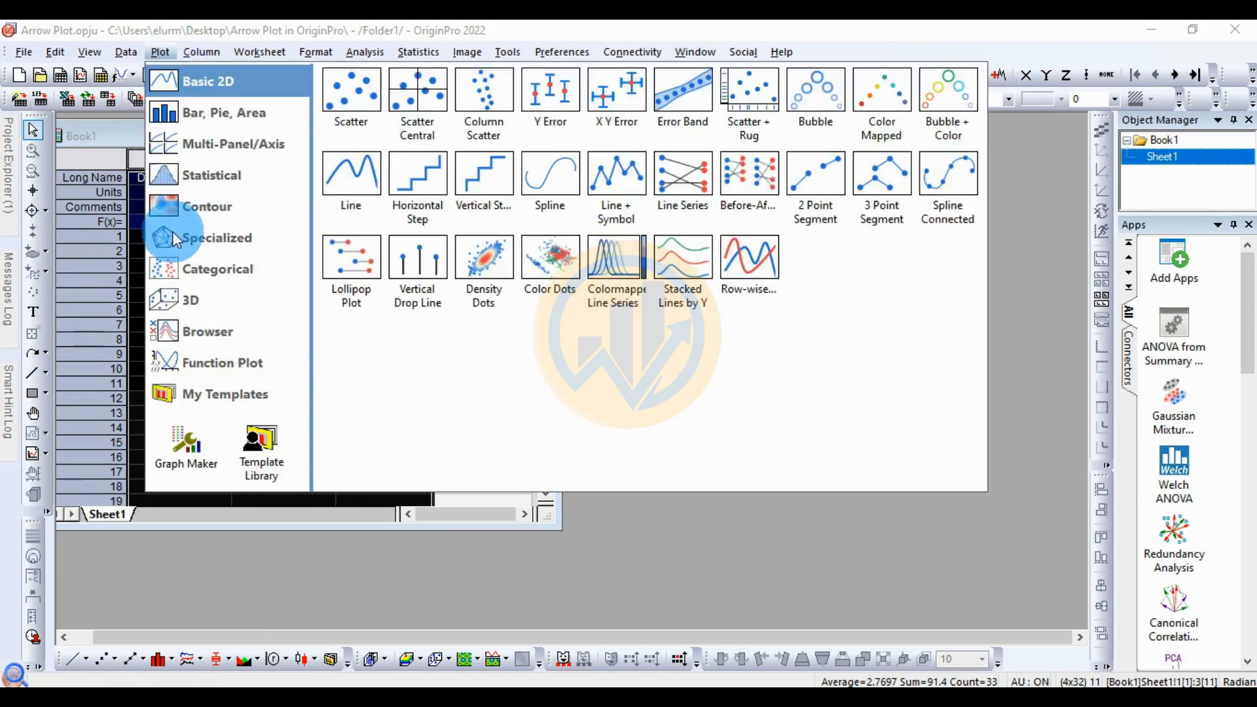
{"action": "mouse_move", "coordinate": [200, 393]}
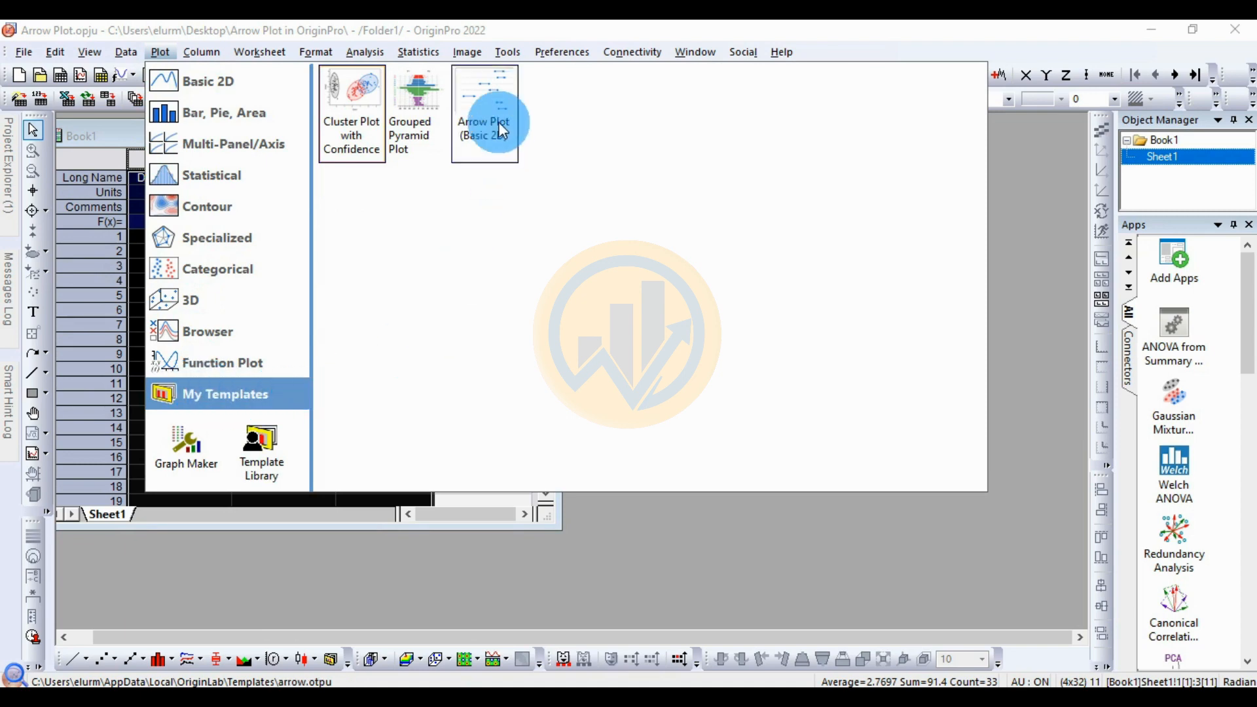
{"action": "left_click", "coordinate": [498, 91]}
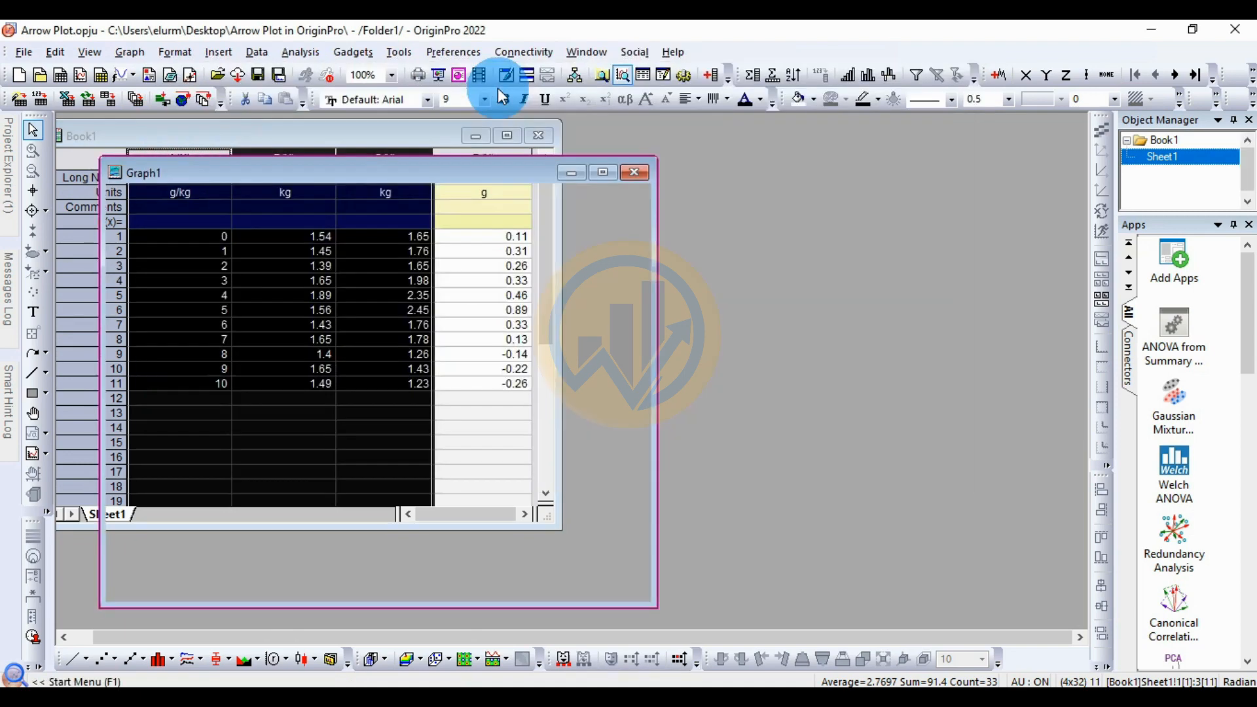
{"action": "left_click_drag", "start_coordinate": [409, 171], "coordinate": [732, 164]}
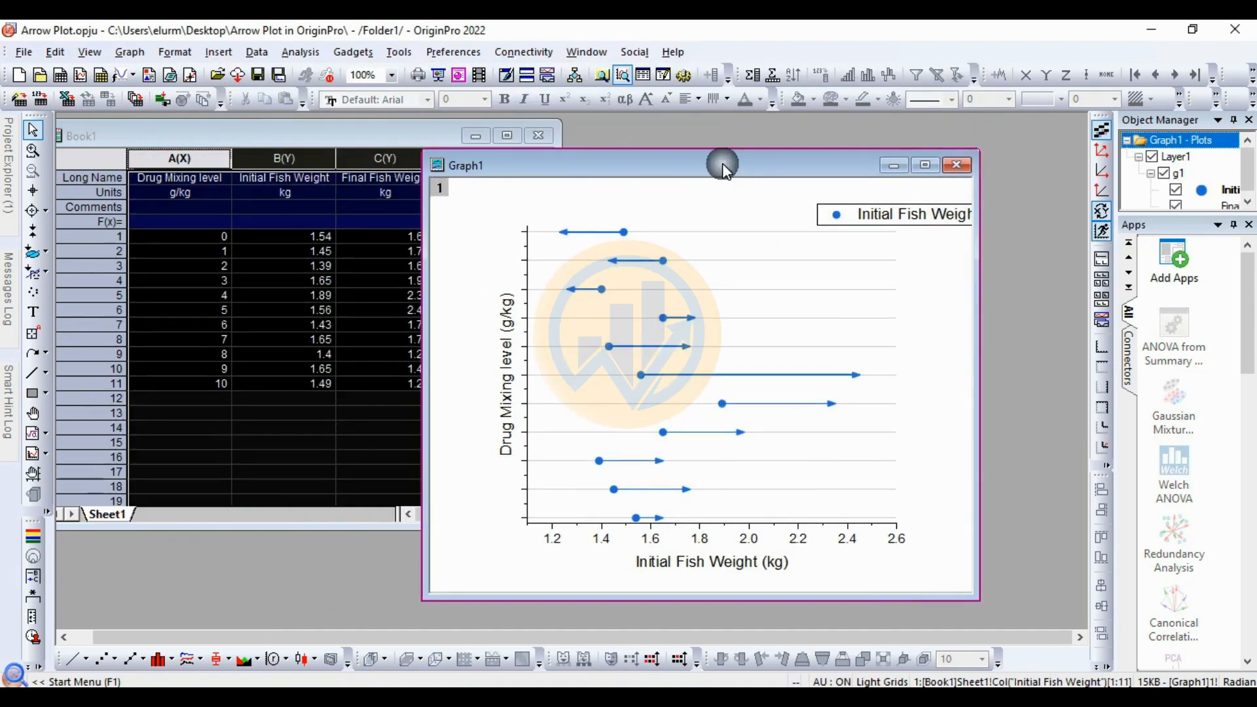
{"action": "left_click", "coordinate": [925, 165]}
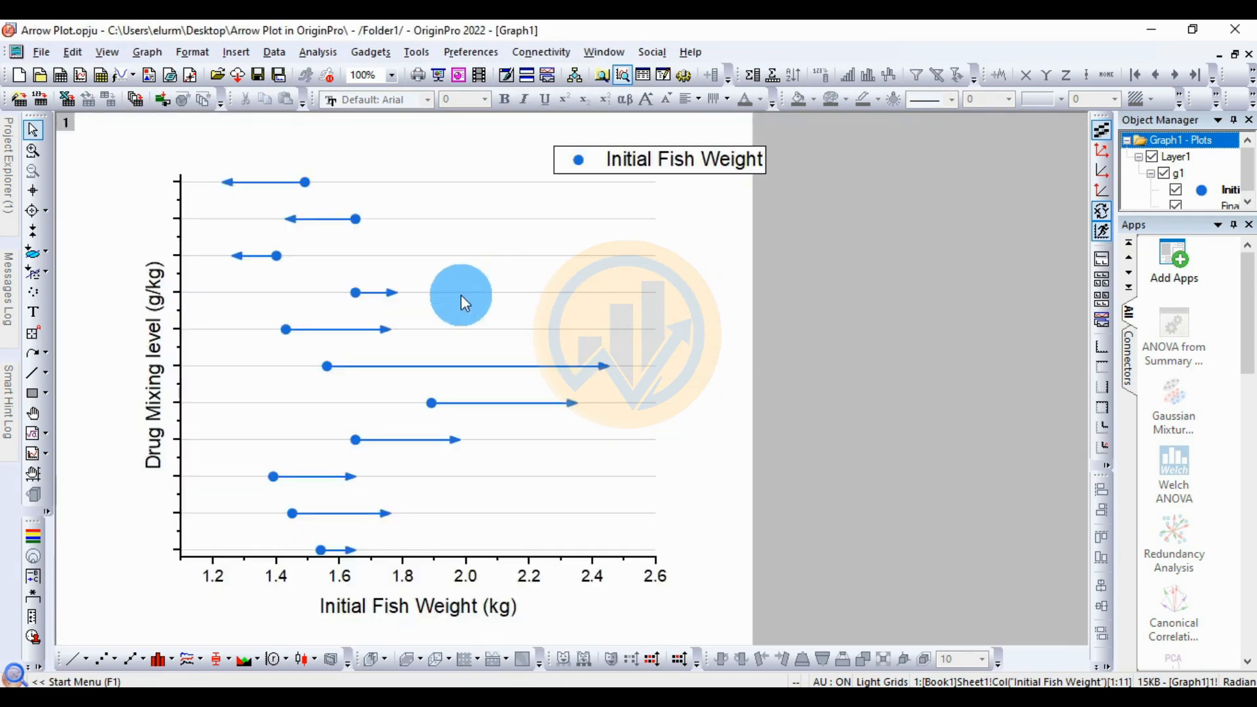
Set the tick label type of the graph's left axis to Numeric and apply it.
{"action": "right_click", "coordinate": [178, 456]}
{"action": "left_click", "coordinate": [212, 446]}
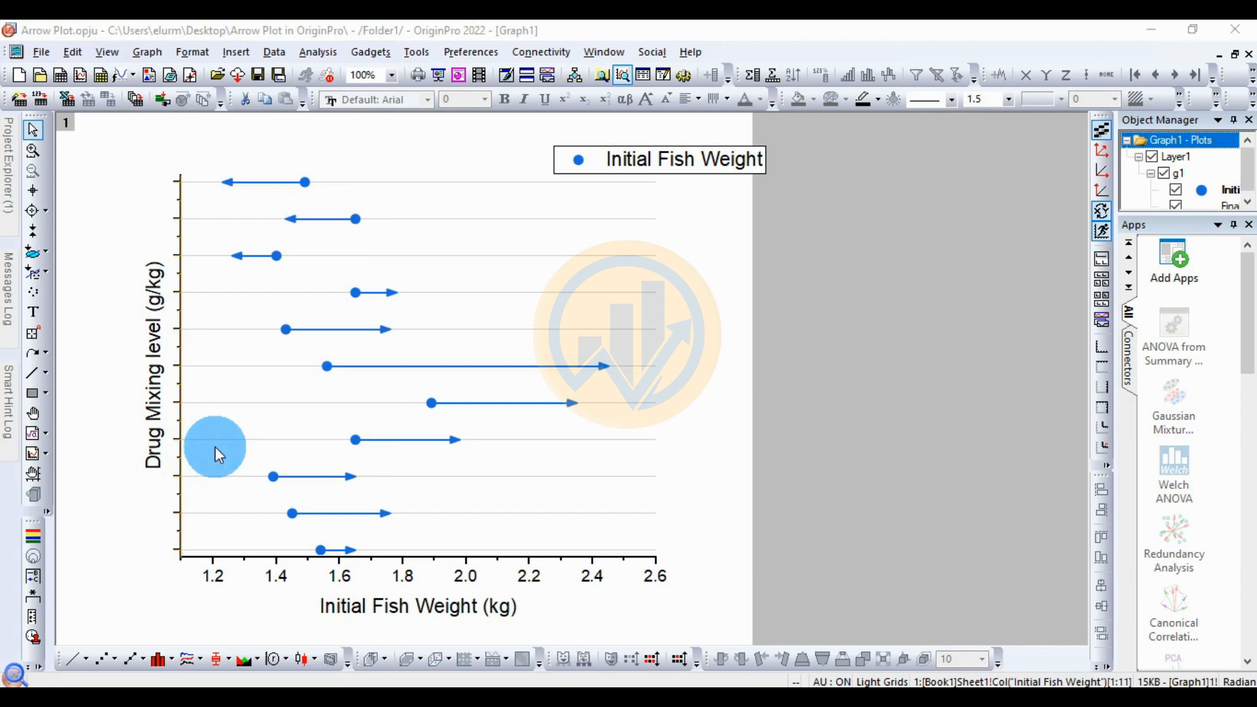
{"action": "left_click_drag", "start_coordinate": [586, 77], "coordinate": [758, 89]}
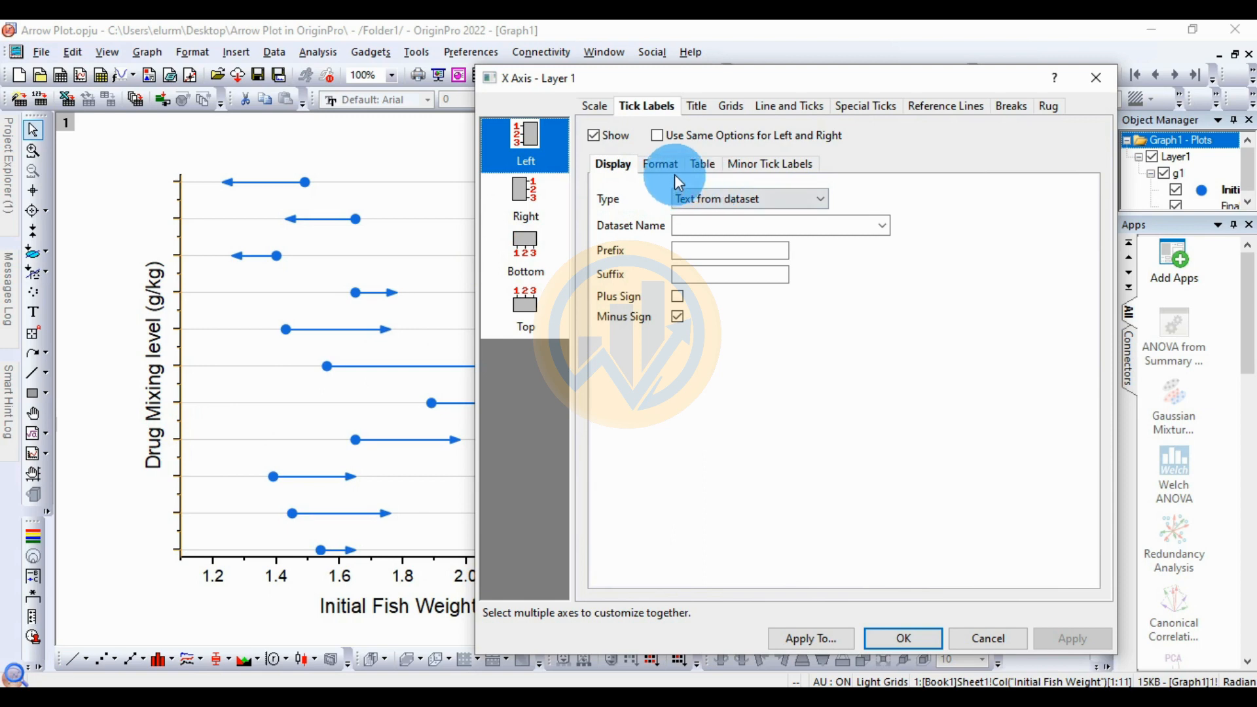
{"action": "left_click", "coordinate": [723, 199]}
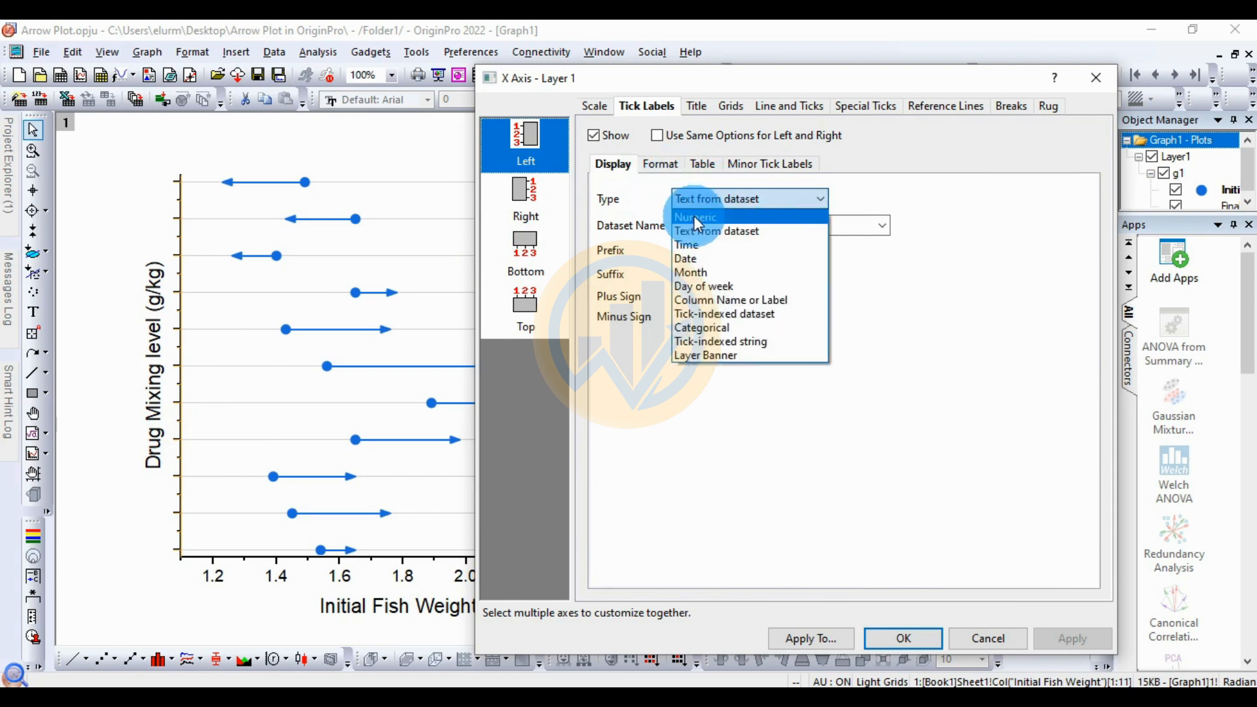
{"action": "left_click", "coordinate": [693, 217]}
{"action": "left_click", "coordinate": [1077, 648]}
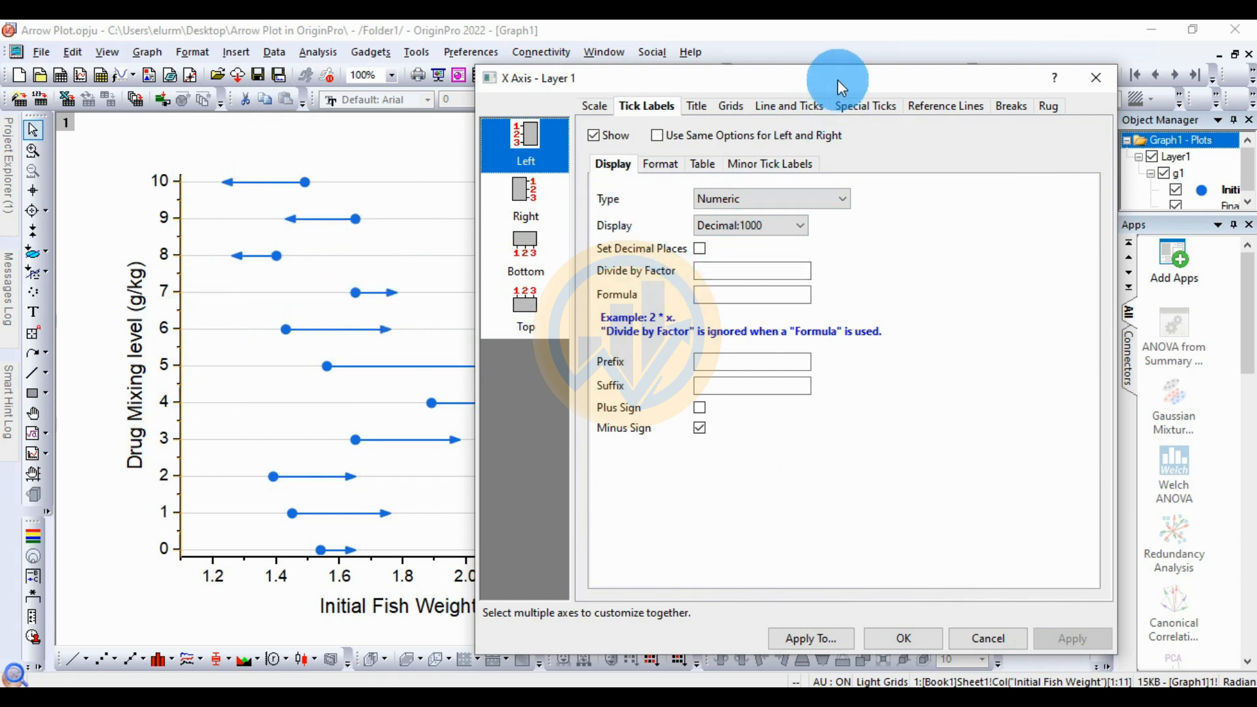
Show the line and ticks of the graph's right axis and apply the change.
{"action": "left_click_drag", "start_coordinate": [838, 80], "coordinate": [823, 102]}
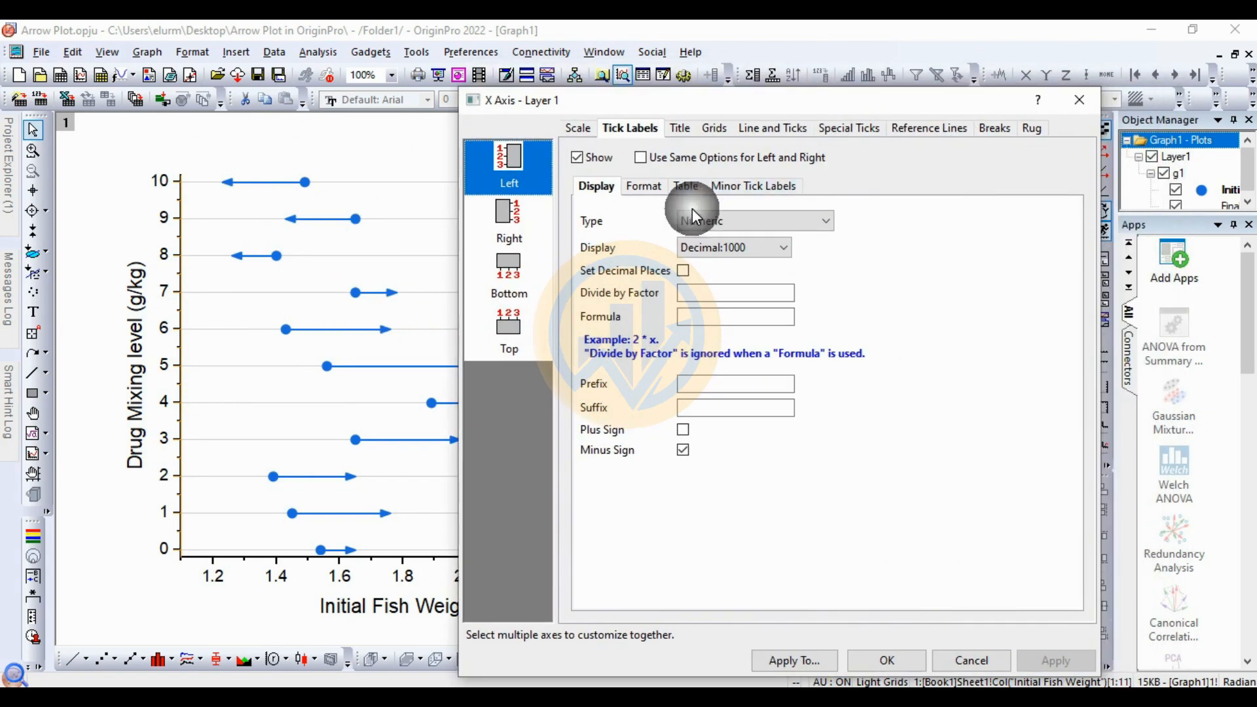
{"action": "left_click", "coordinate": [513, 211]}
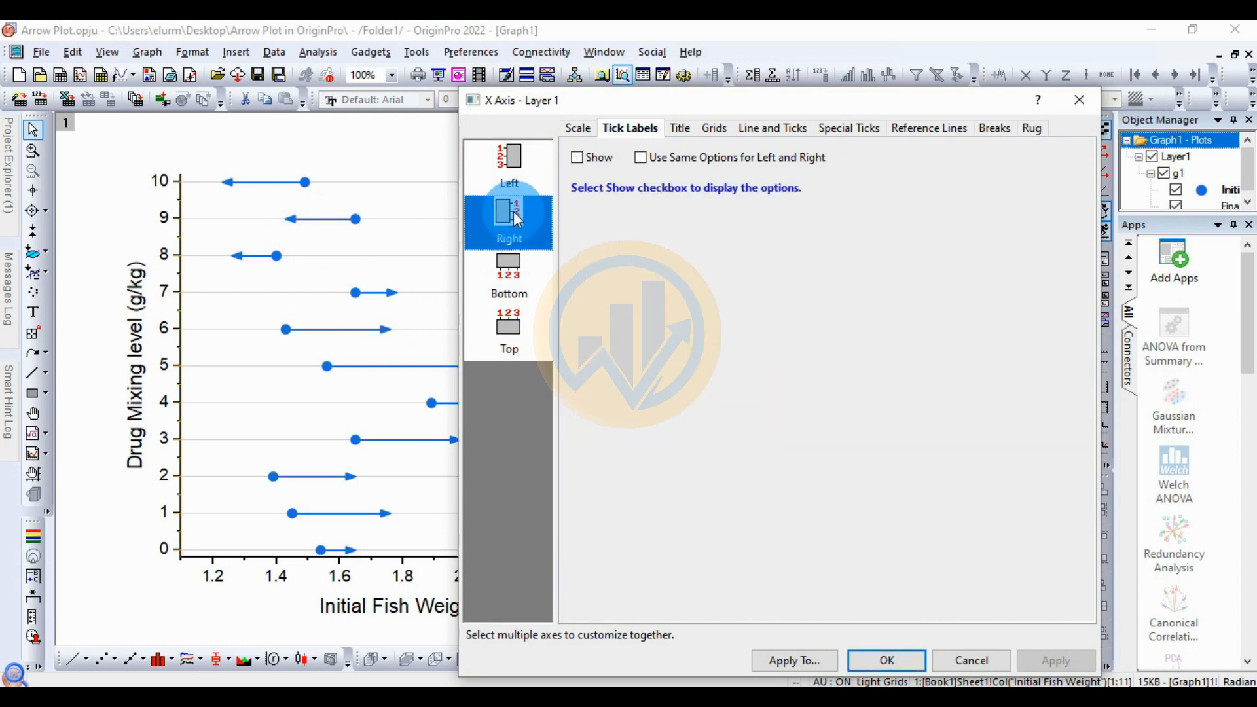
{"action": "left_click_drag", "start_coordinate": [789, 109], "coordinate": [582, 131]}
{"action": "left_click", "coordinate": [524, 151]}
{"action": "left_click", "coordinate": [565, 149]}
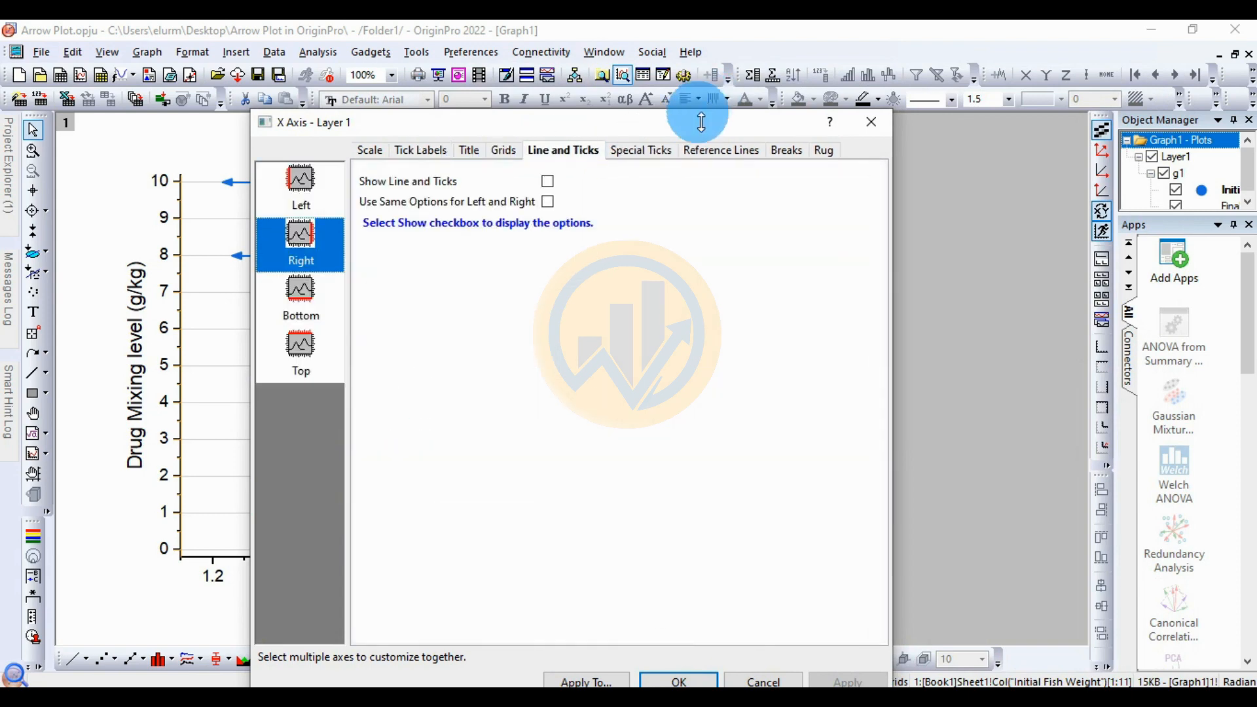
{"action": "left_click_drag", "start_coordinate": [688, 131], "coordinate": [660, 253]}
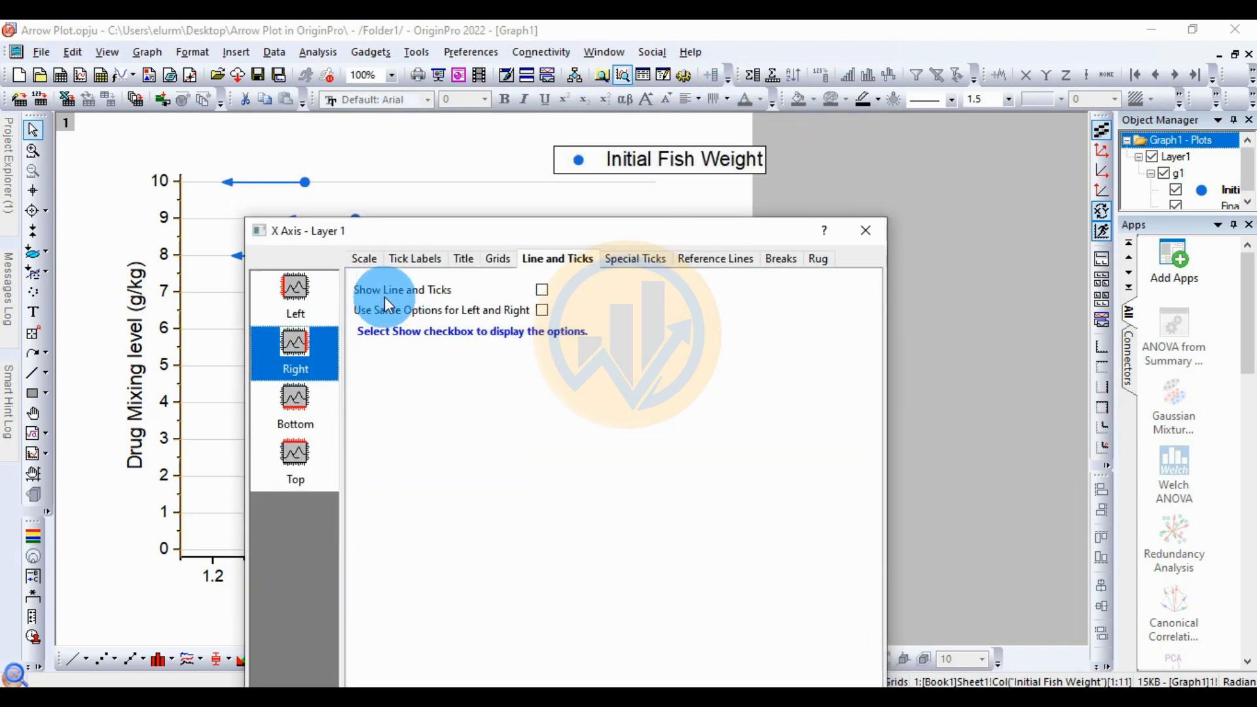
{"action": "left_click", "coordinate": [542, 290]}
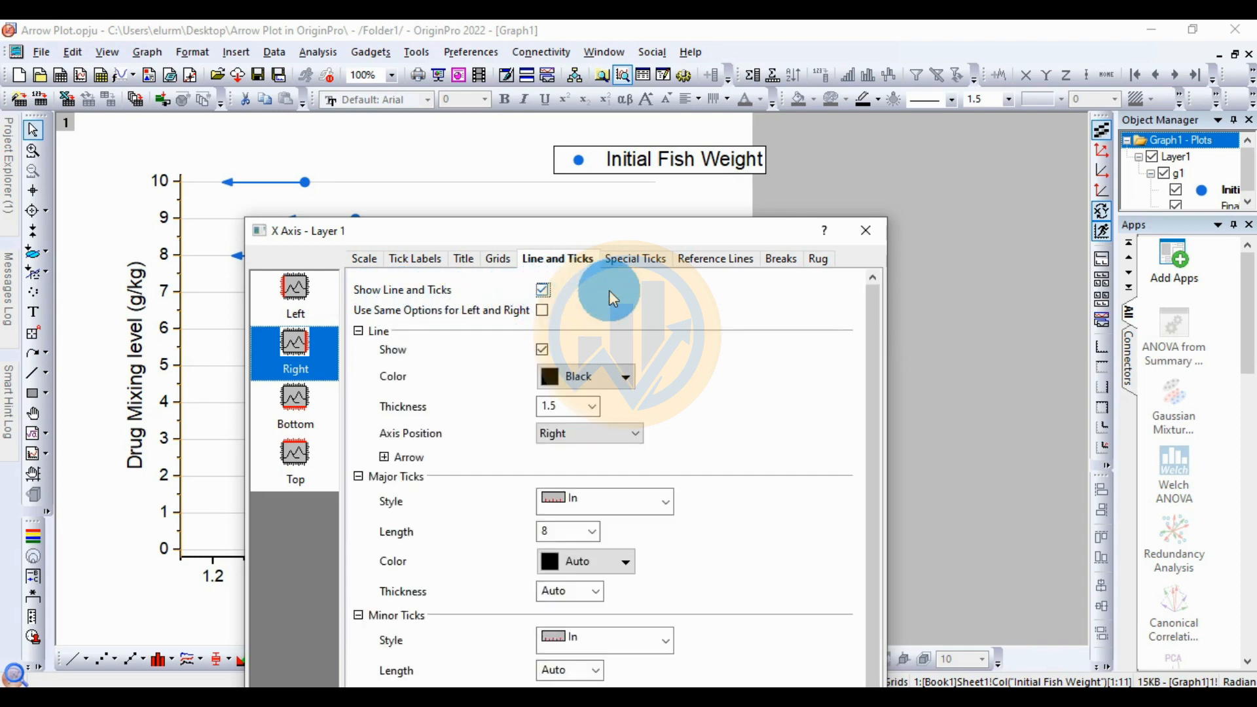
{"action": "left_click_drag", "start_coordinate": [680, 237], "coordinate": [804, 97]}
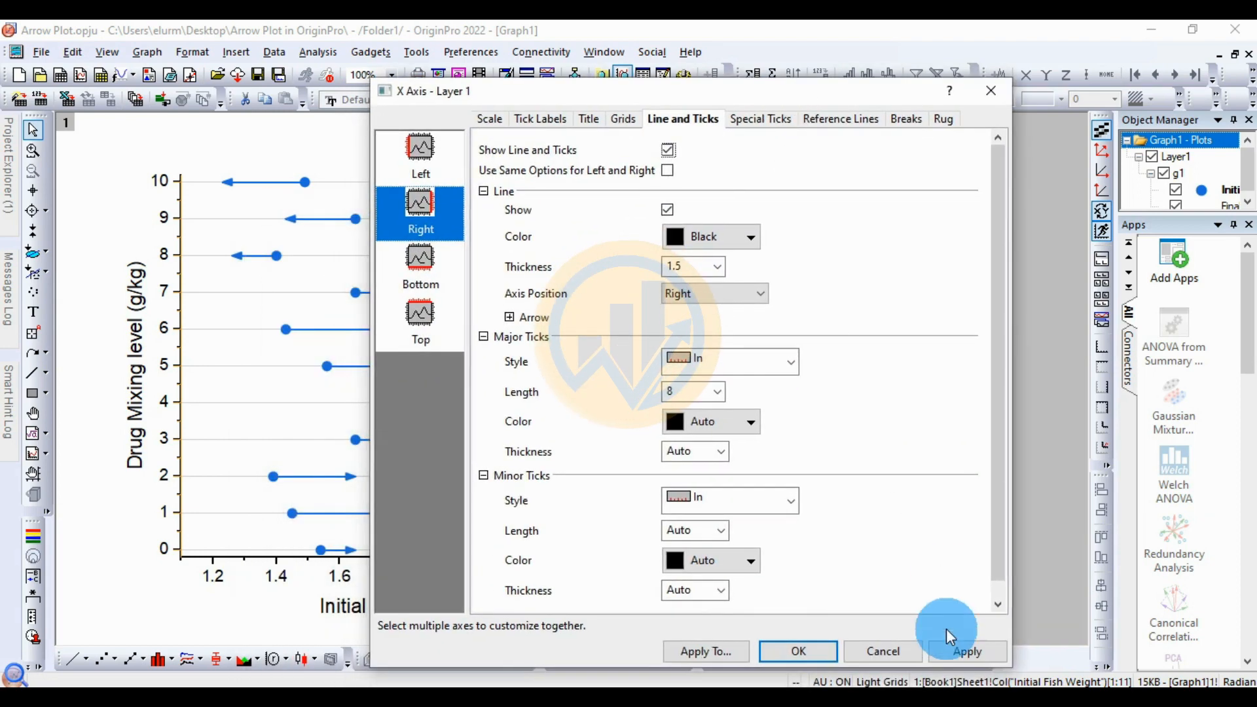
{"action": "left_click", "coordinate": [965, 653]}
Set the major and minor tick styles of the right axis to None and apply them.
{"action": "left_click_drag", "start_coordinate": [706, 94], "coordinate": [793, 116]}
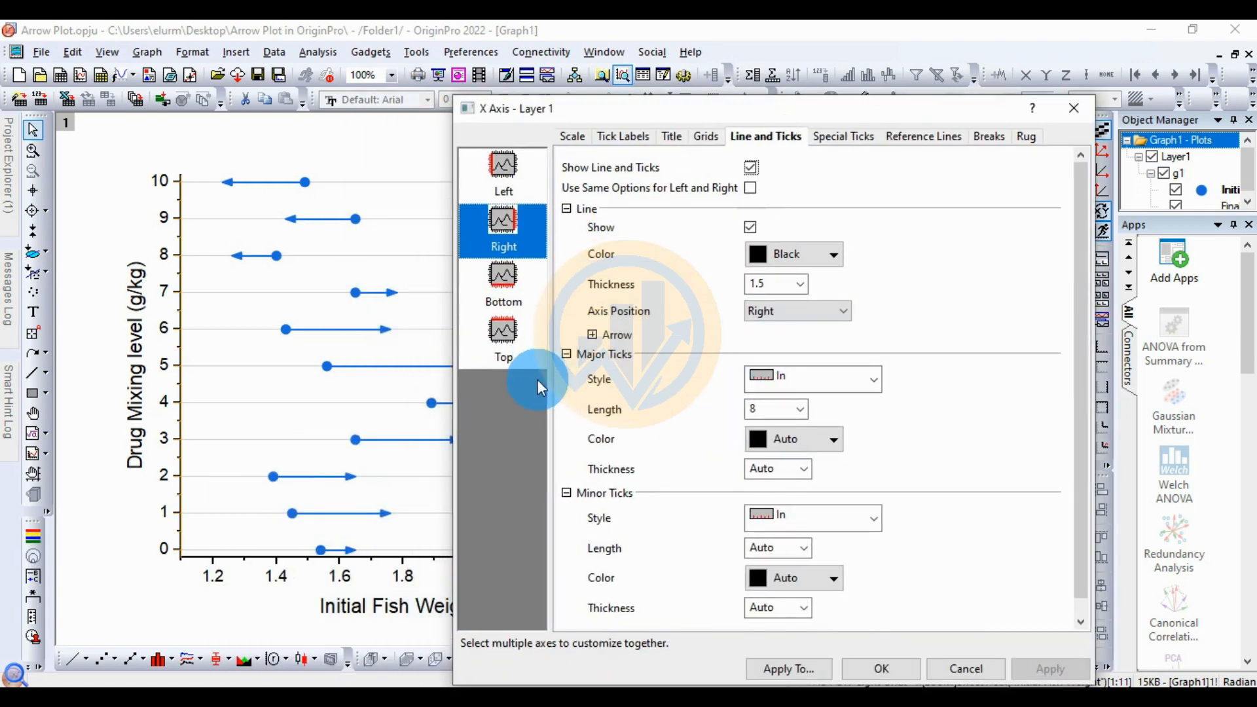
{"action": "left_click", "coordinate": [875, 378]}
{"action": "left_click", "coordinate": [796, 464]}
{"action": "left_click", "coordinate": [876, 519]}
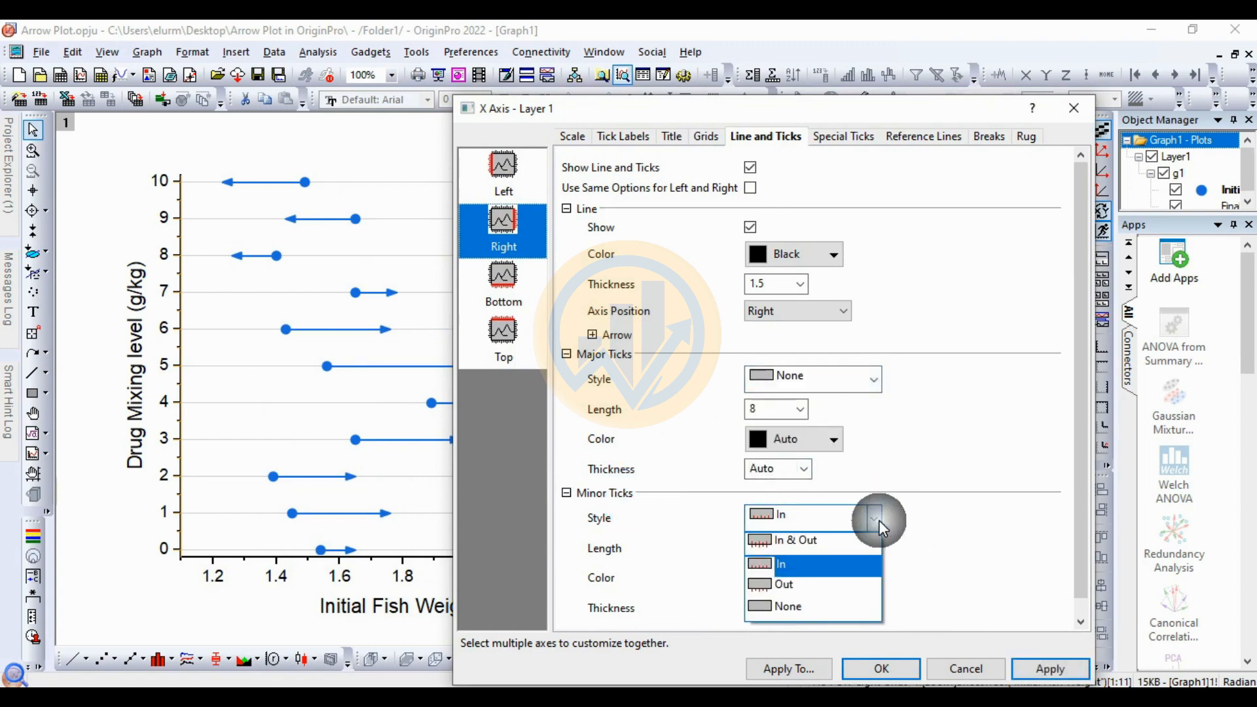
{"action": "left_click", "coordinate": [819, 599]}
{"action": "left_click", "coordinate": [1038, 668]}
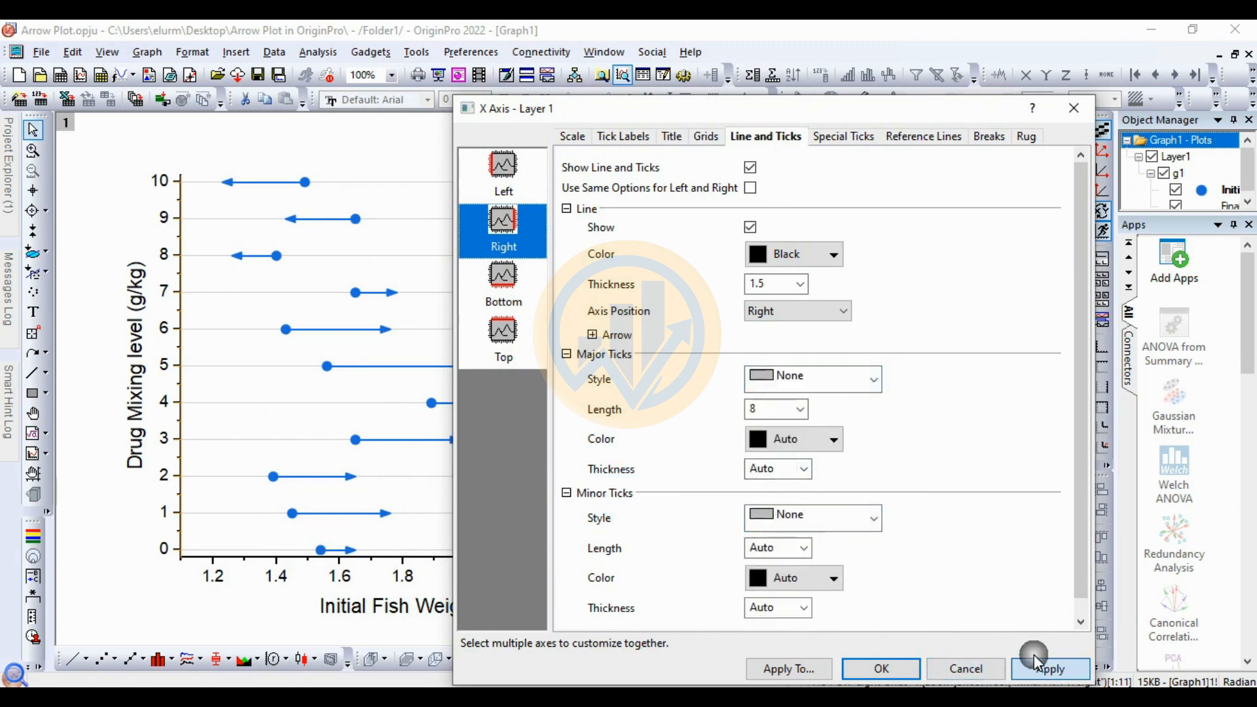
{"action": "left_click_drag", "start_coordinate": [817, 112], "coordinate": [768, 108]}
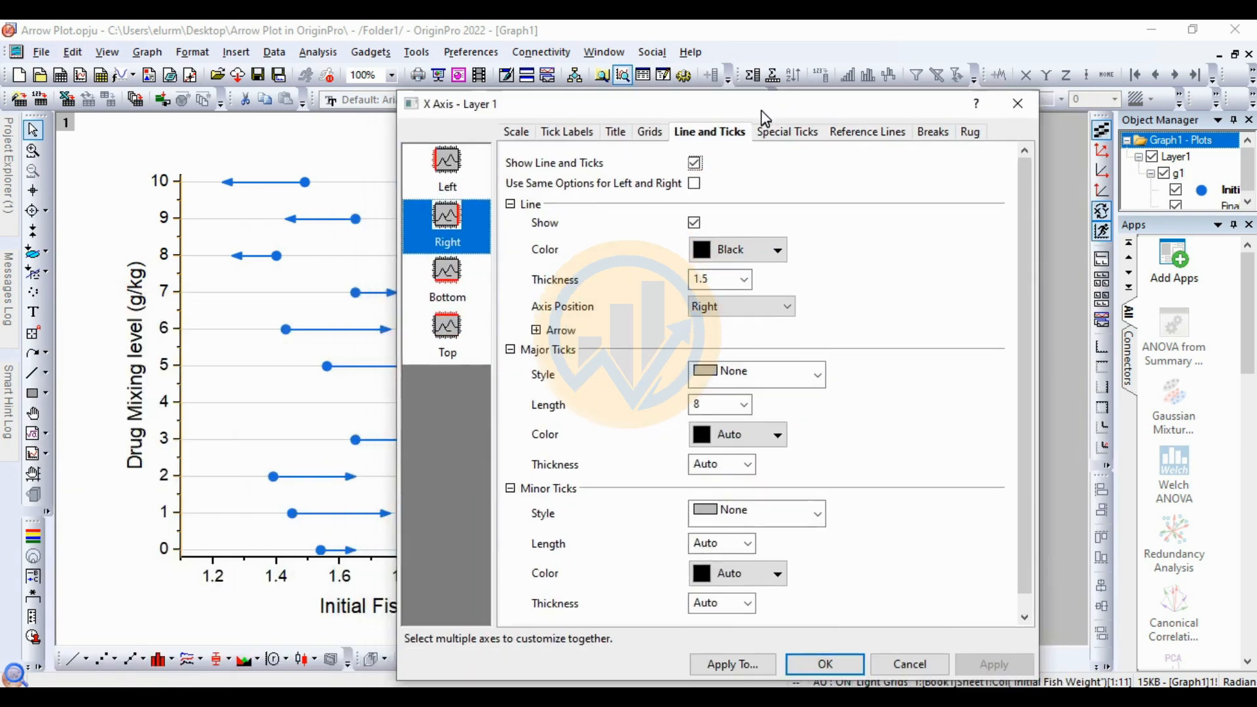
Show the graph's top axis line with major and minor tick styles set to None, and accept the axis settings.
{"action": "left_click", "coordinate": [447, 333]}
{"action": "left_click", "coordinate": [611, 245]}
{"action": "left_click", "coordinate": [707, 165]}
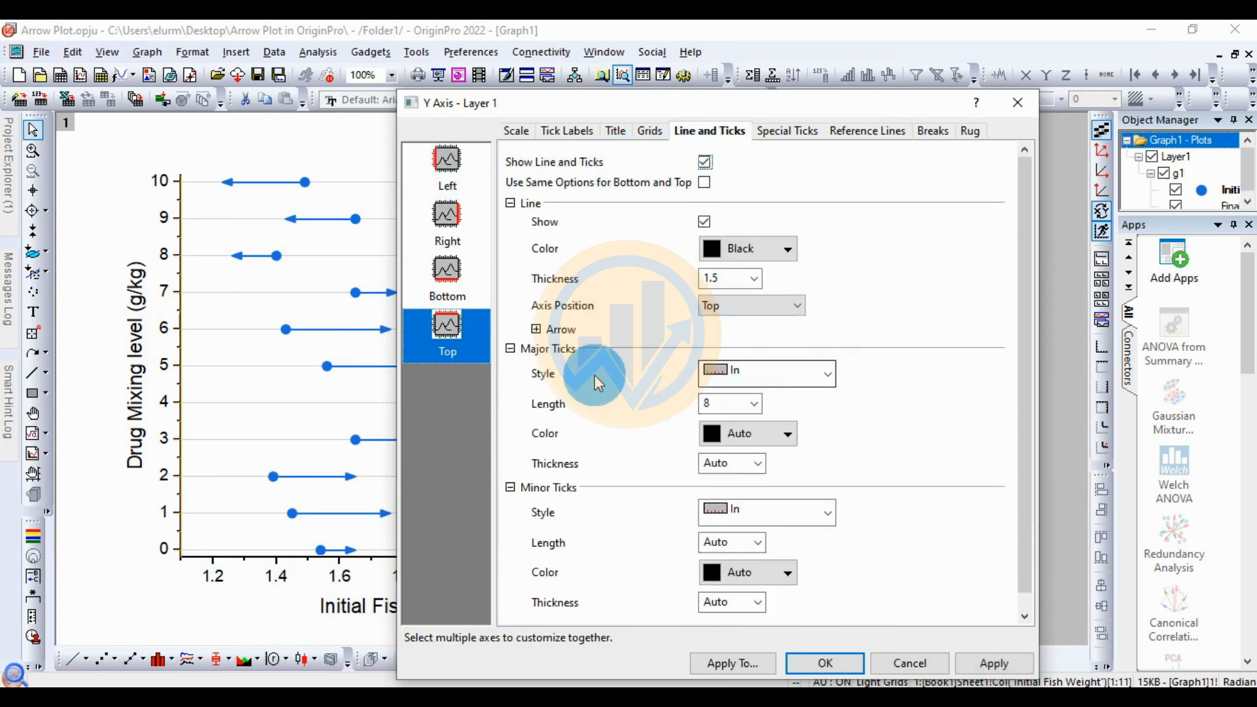
{"action": "left_click", "coordinate": [829, 375]}
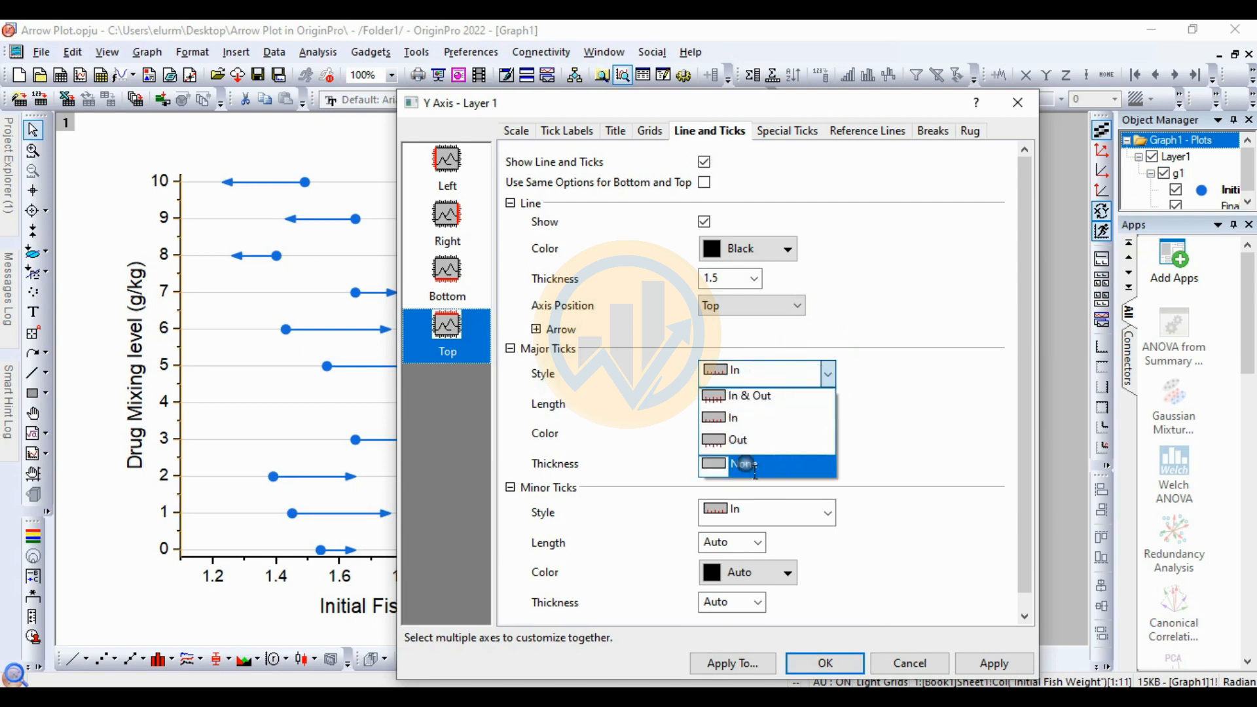
{"action": "left_click", "coordinate": [776, 452]}
{"action": "left_click", "coordinate": [769, 612]}
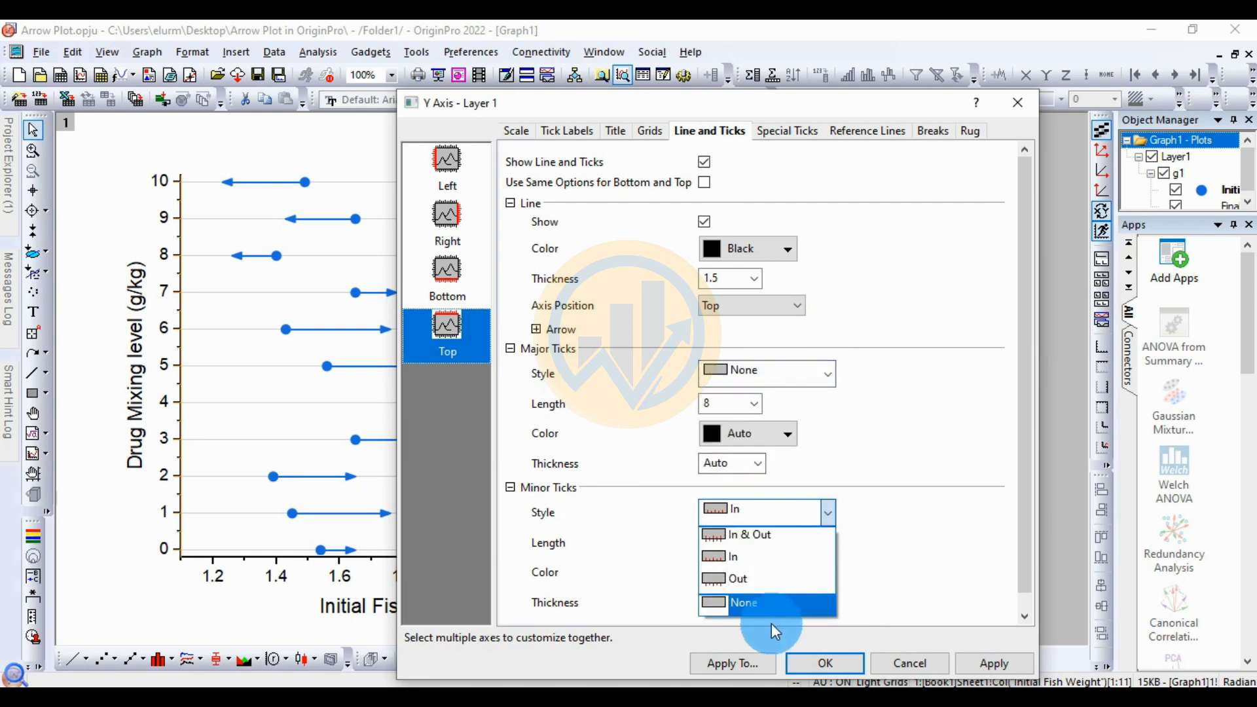
{"action": "left_click", "coordinate": [1009, 663]}
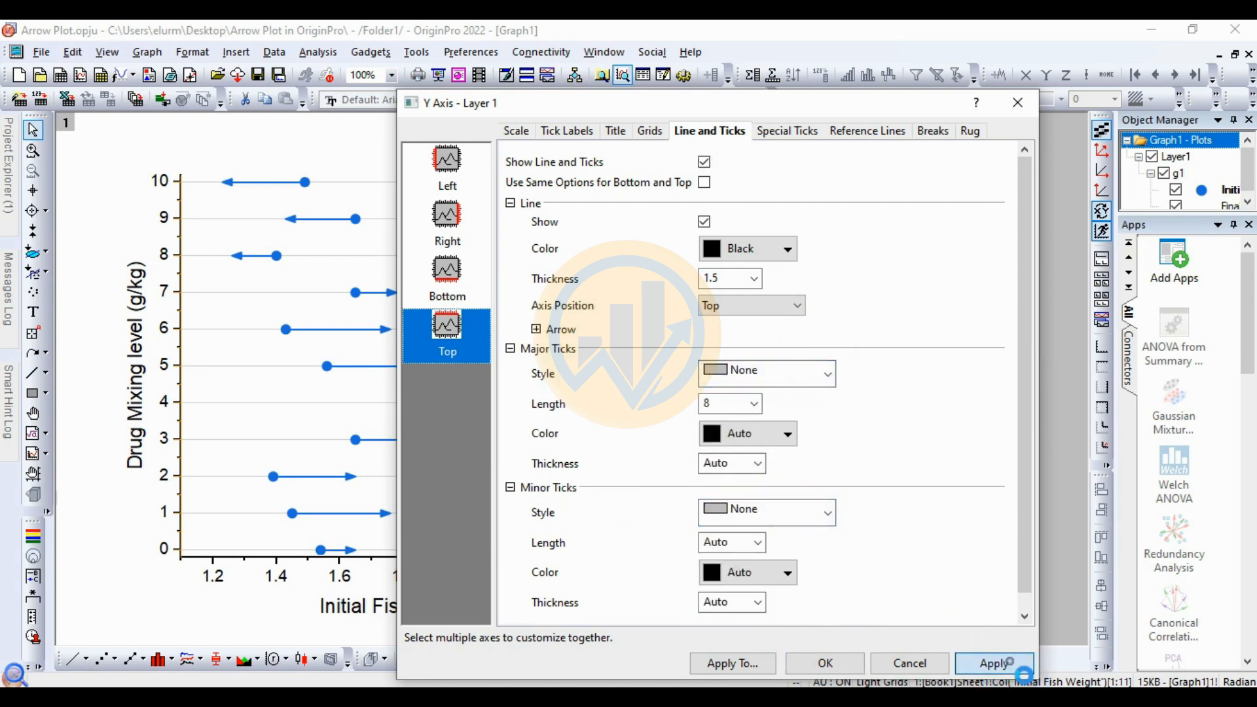
{"action": "left_click", "coordinate": [768, 134]}
{"action": "left_click_drag", "start_coordinate": [765, 104], "coordinate": [894, 77]}
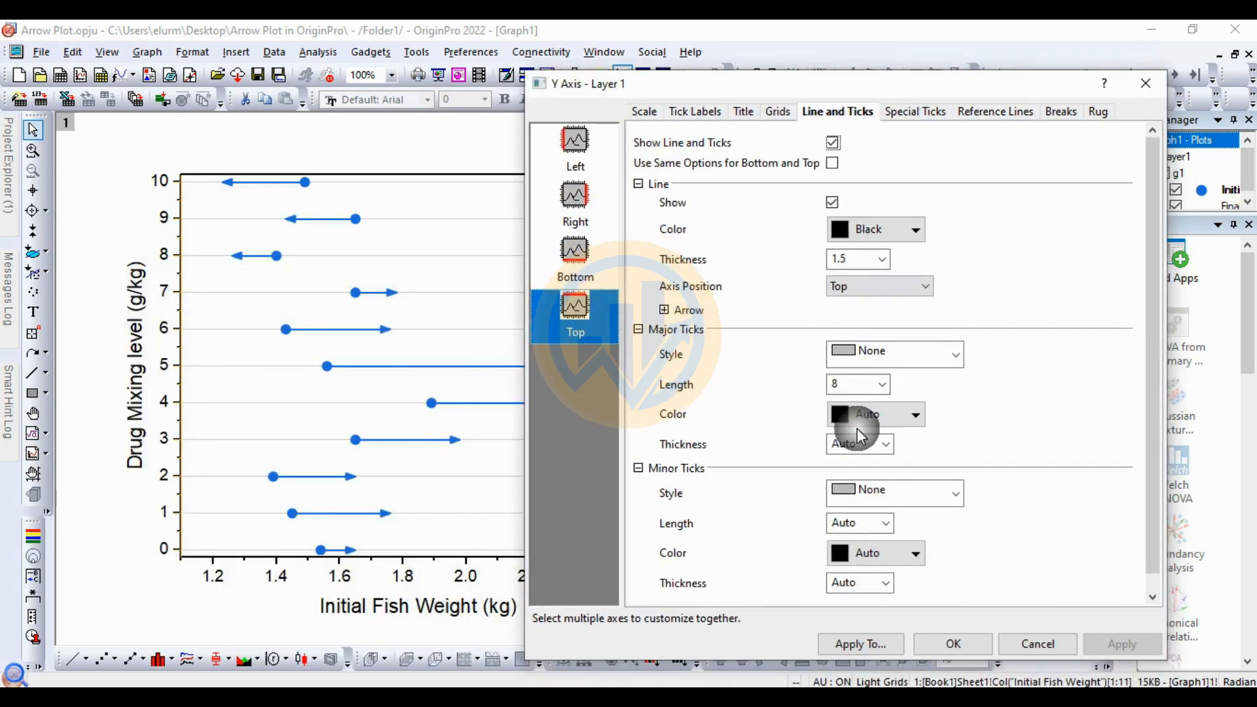
{"action": "left_click", "coordinate": [960, 643]}
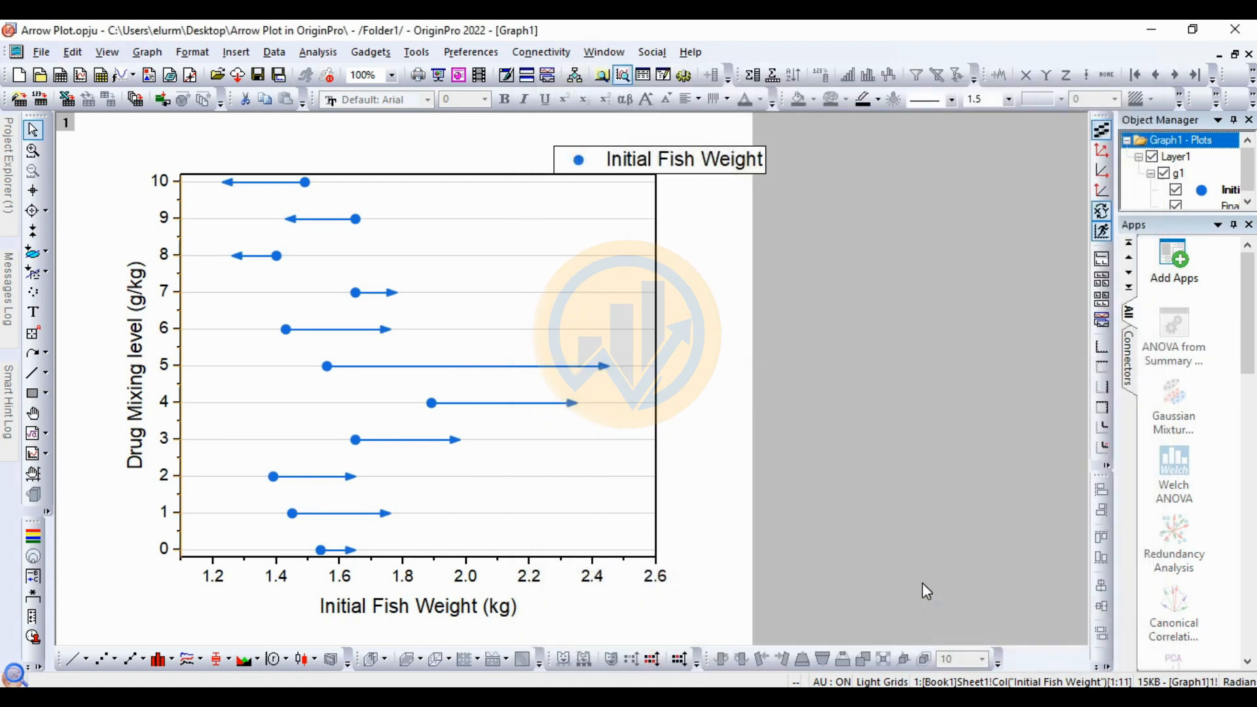
Move the Initial Fish Weight legend inside the plot frame, near its upper-right corner.
{"action": "left_click_drag", "start_coordinate": [754, 157], "coordinate": [632, 191]}
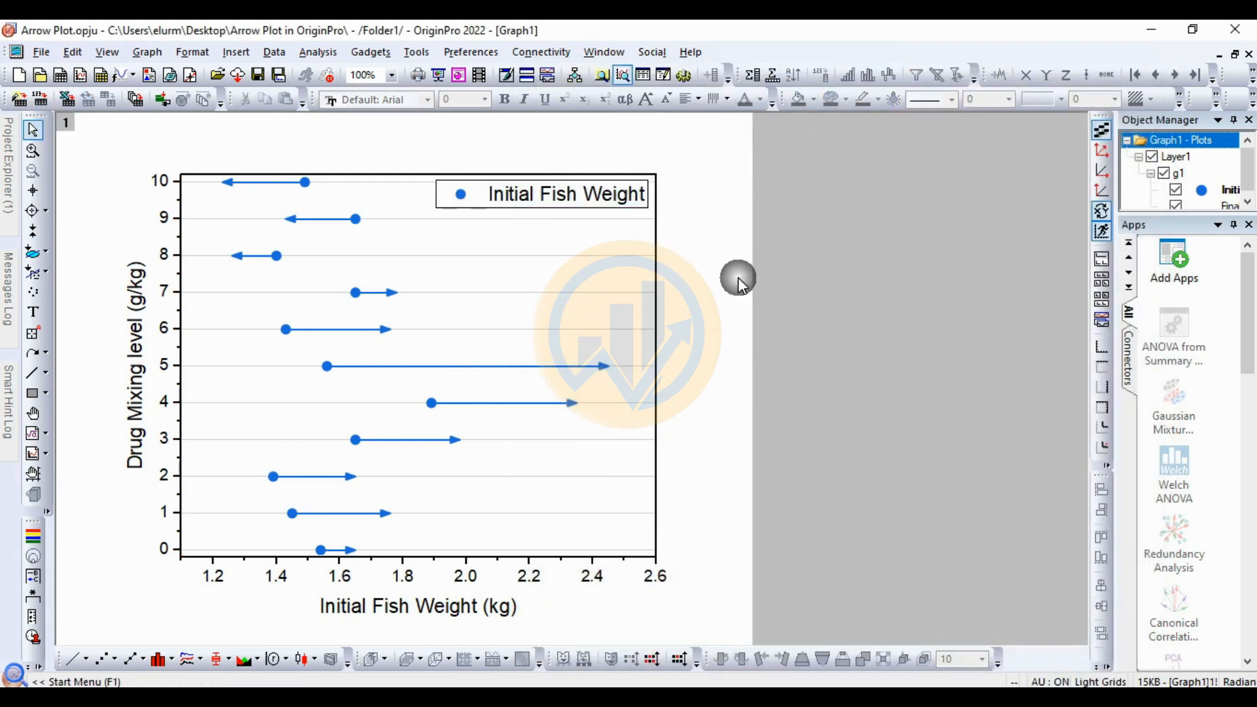
{"action": "left_click", "coordinate": [140, 380]}
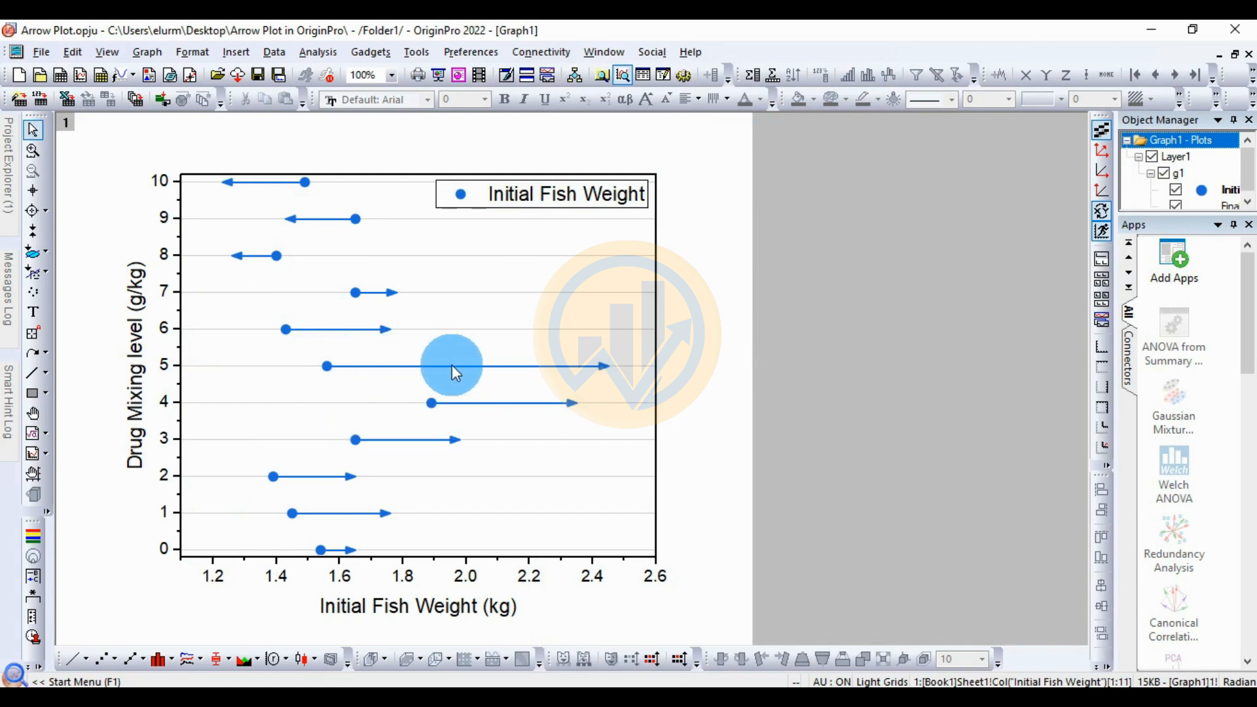
Format the left axis tick labels in bold Times New Roman.
{"action": "left_click", "coordinate": [172, 375]}
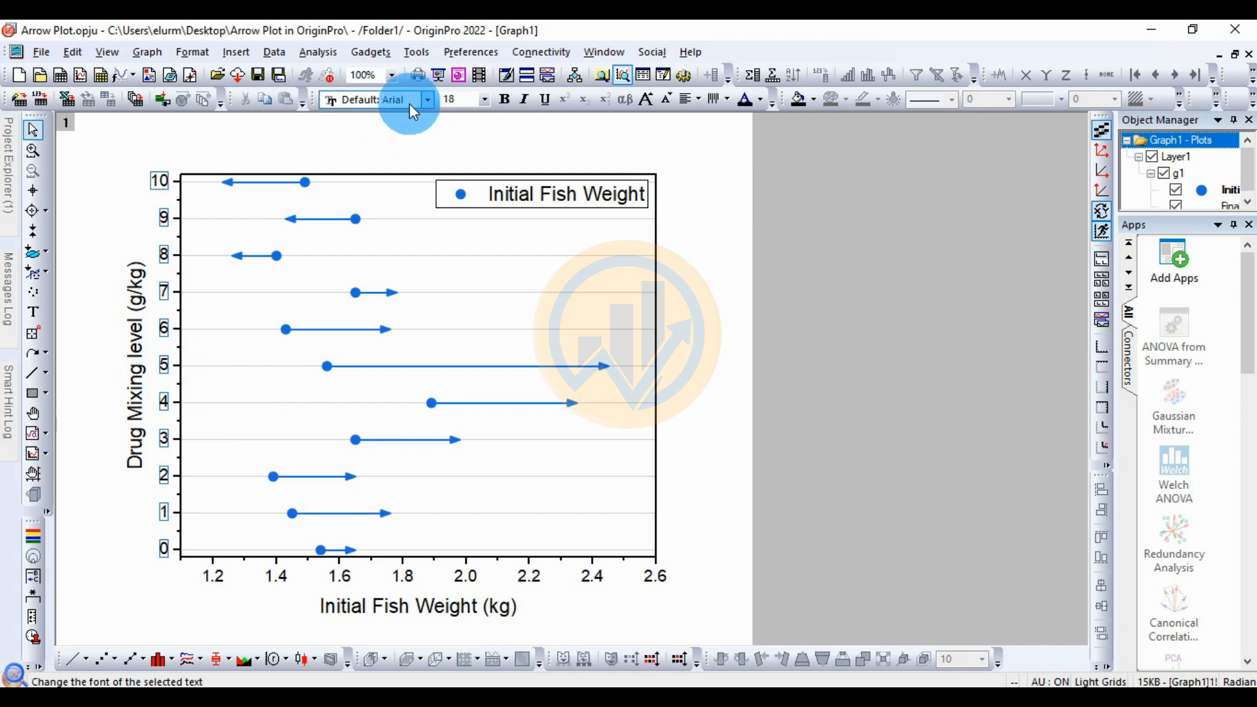
{"action": "left_click", "coordinate": [427, 100]}
{"action": "left_click", "coordinate": [410, 135]}
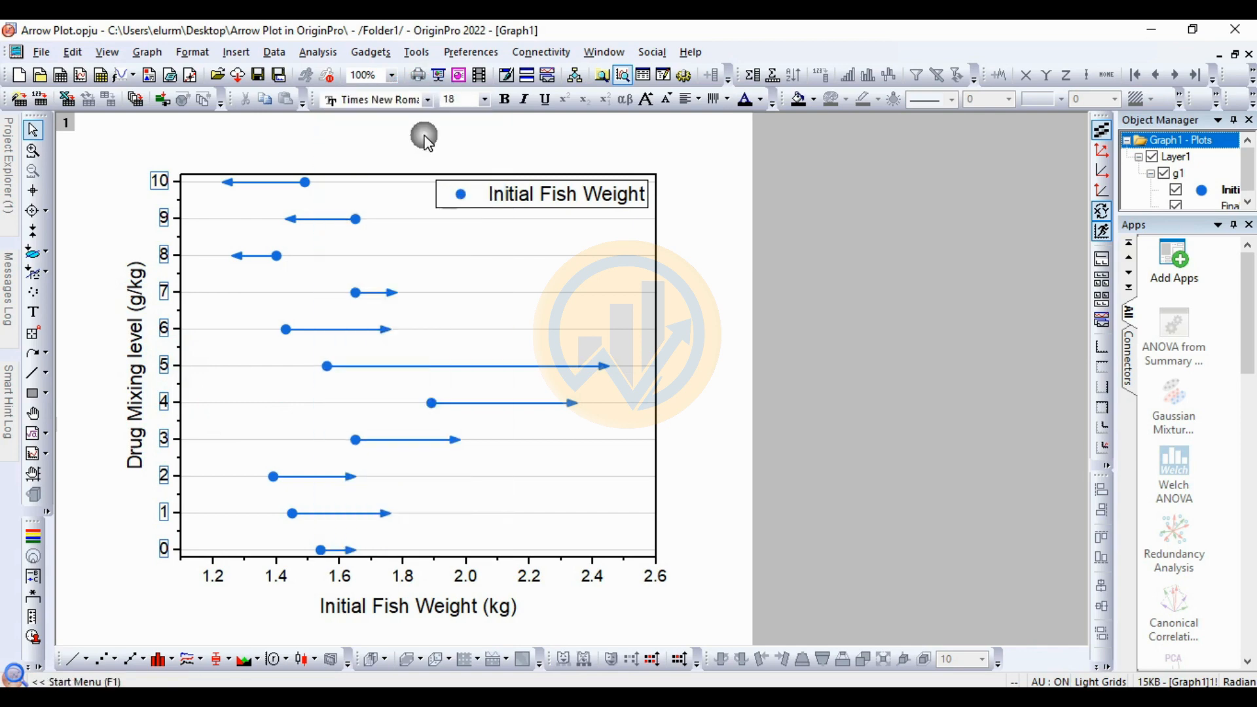
{"action": "left_click", "coordinate": [505, 99]}
Format the left axis title, Drug Mixing level (g/kg), in bold Times New Roman.
{"action": "left_click", "coordinate": [135, 365]}
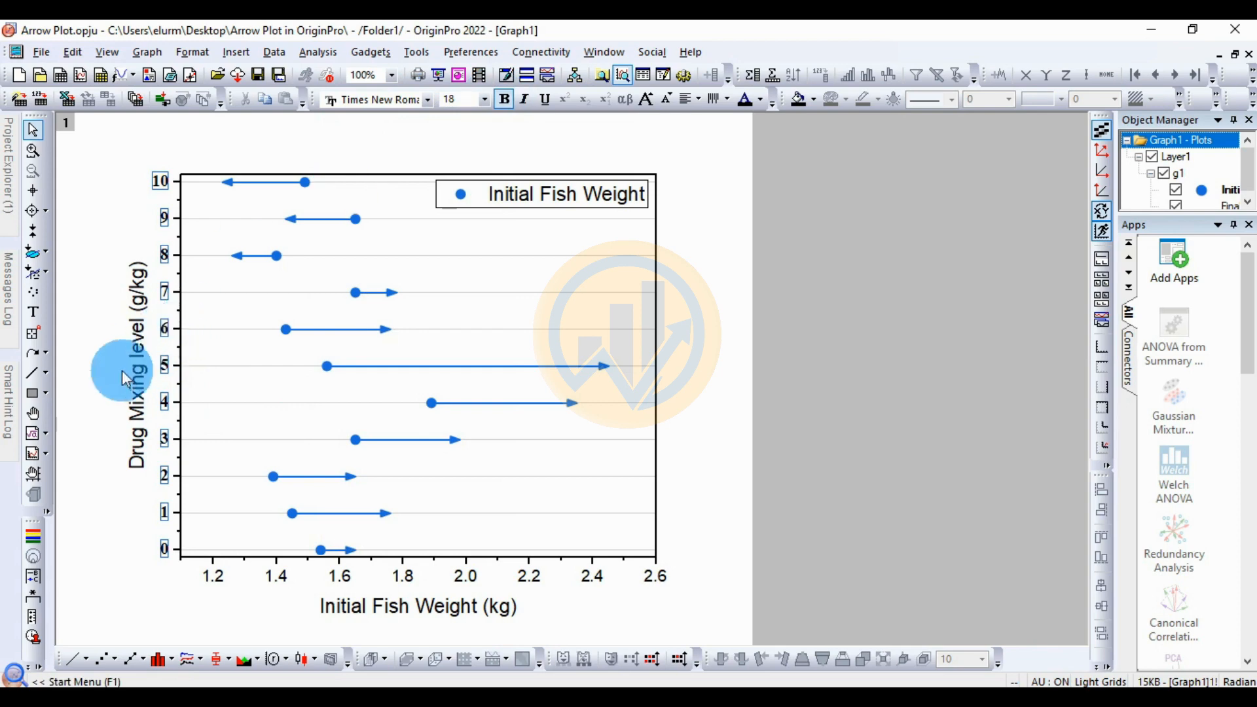
{"action": "double_click", "coordinate": [157, 367]}
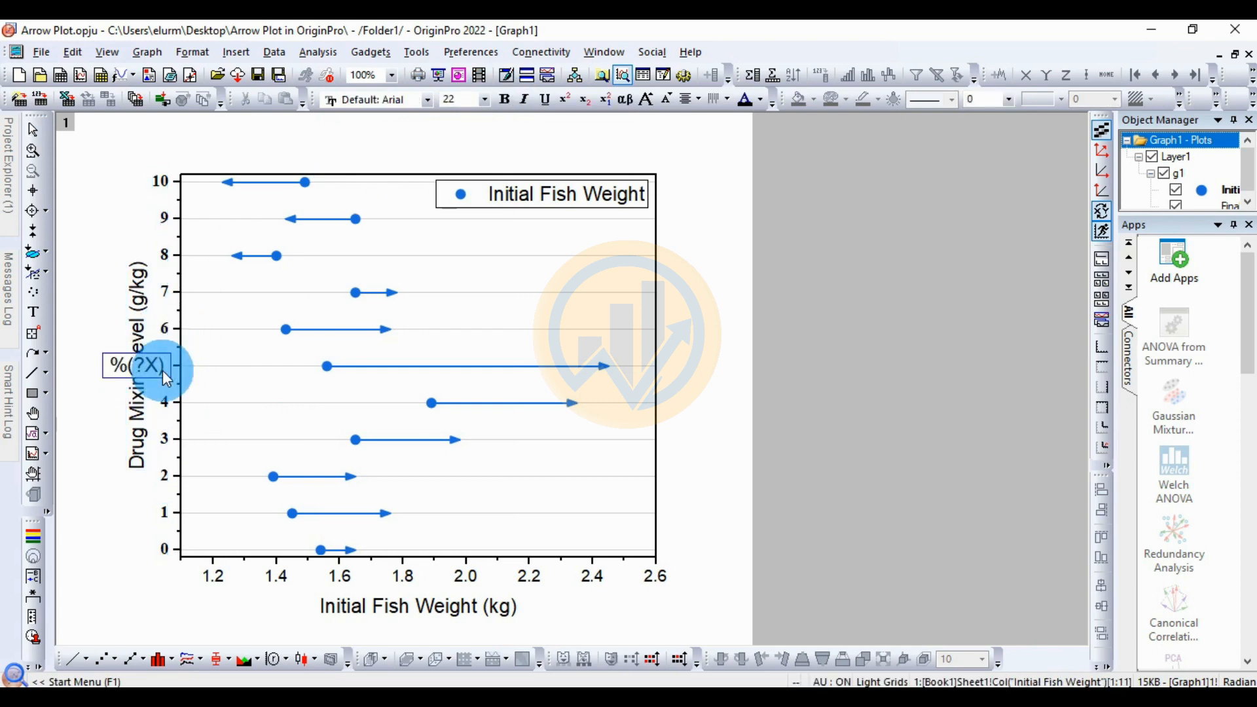
{"action": "left_click", "coordinate": [417, 100]}
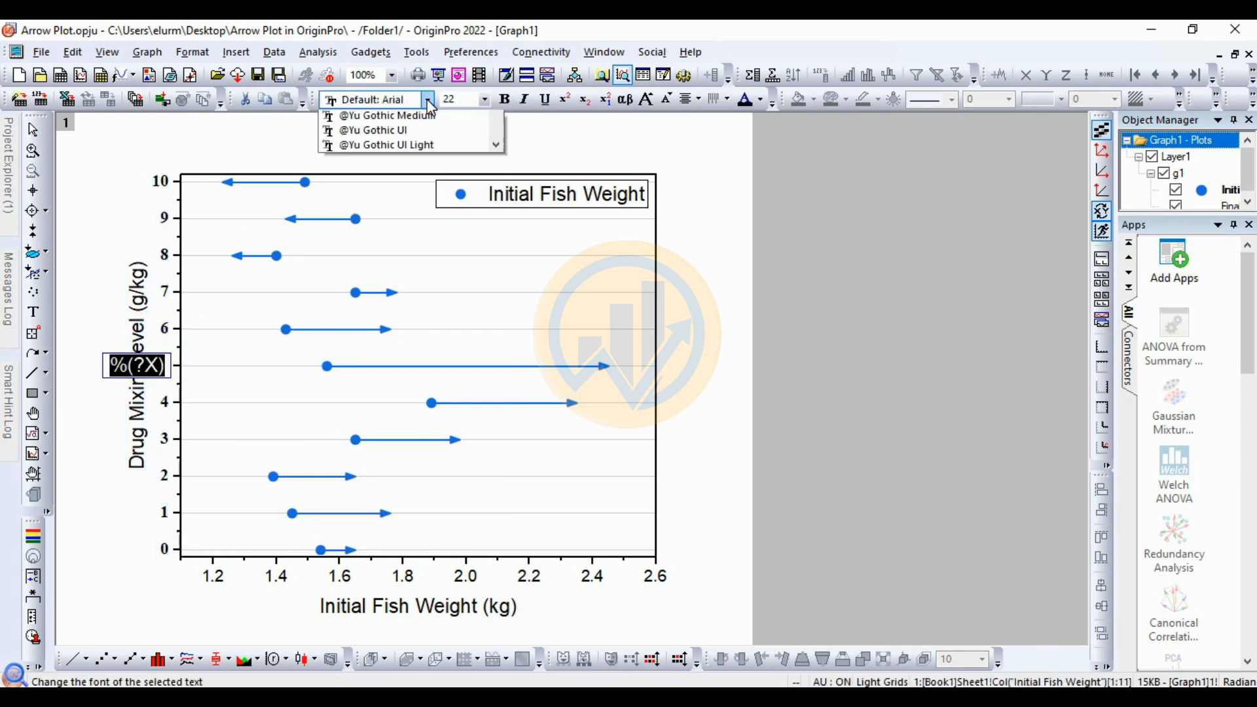
{"action": "left_click", "coordinate": [427, 133]}
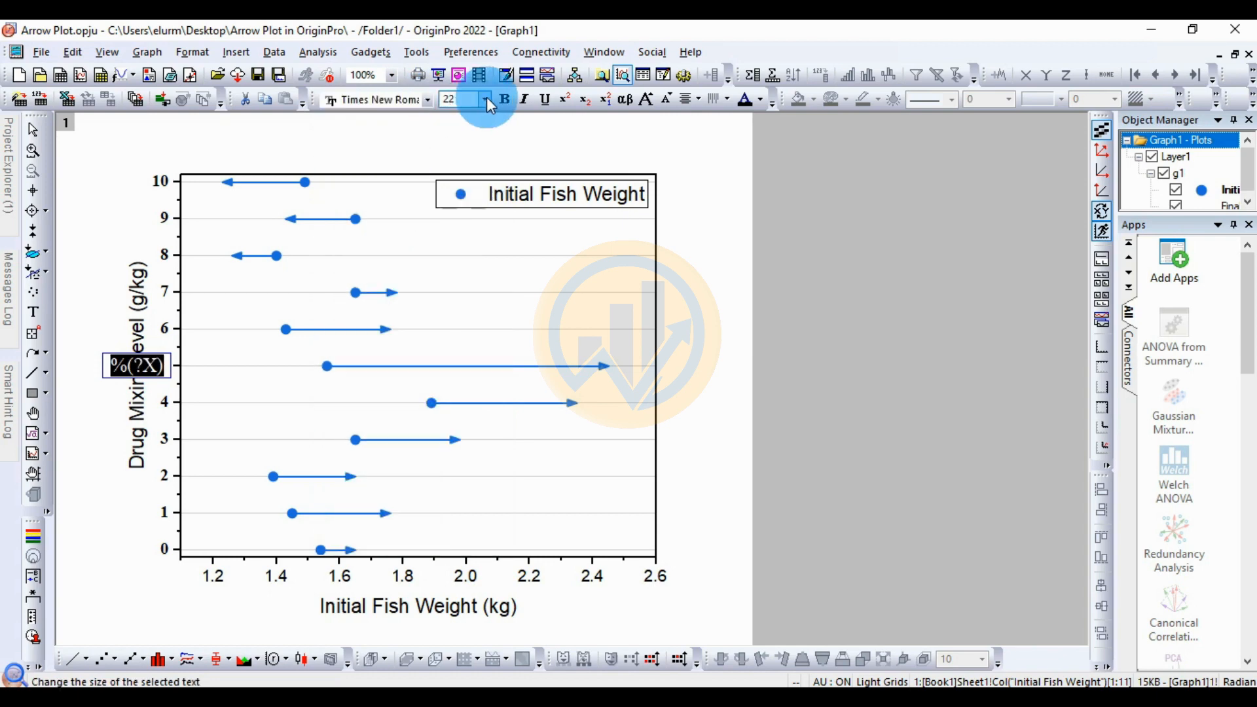
{"action": "left_click", "coordinate": [505, 99]}
{"action": "left_click", "coordinate": [462, 150]}
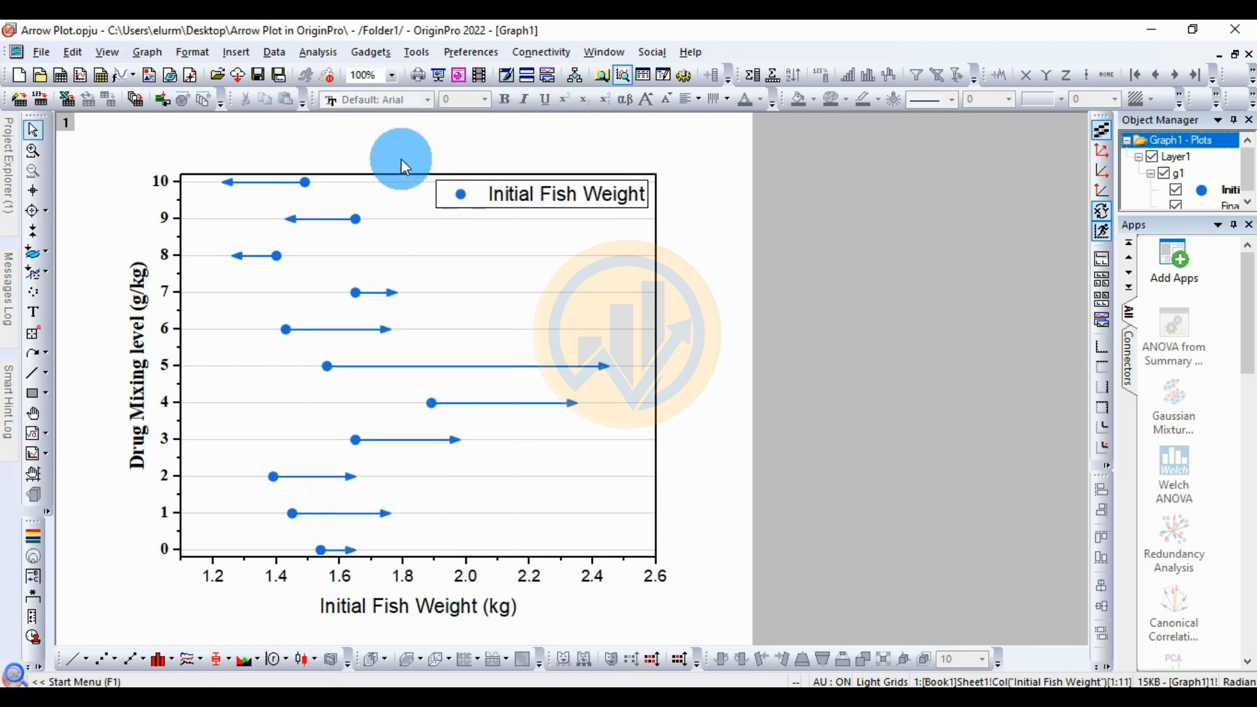
Format the bottom axis tick labels in bold Times New Roman.
{"action": "left_click", "coordinate": [339, 575]}
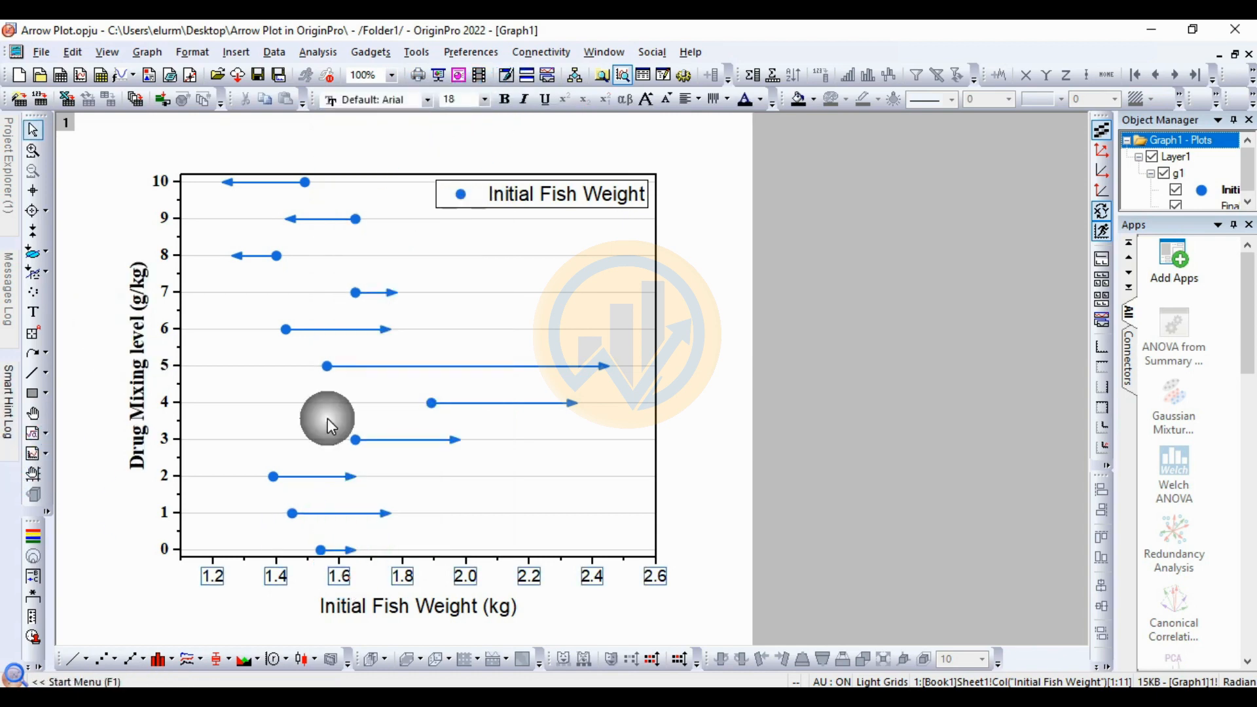
{"action": "left_click", "coordinate": [426, 100]}
{"action": "left_click", "coordinate": [419, 133]}
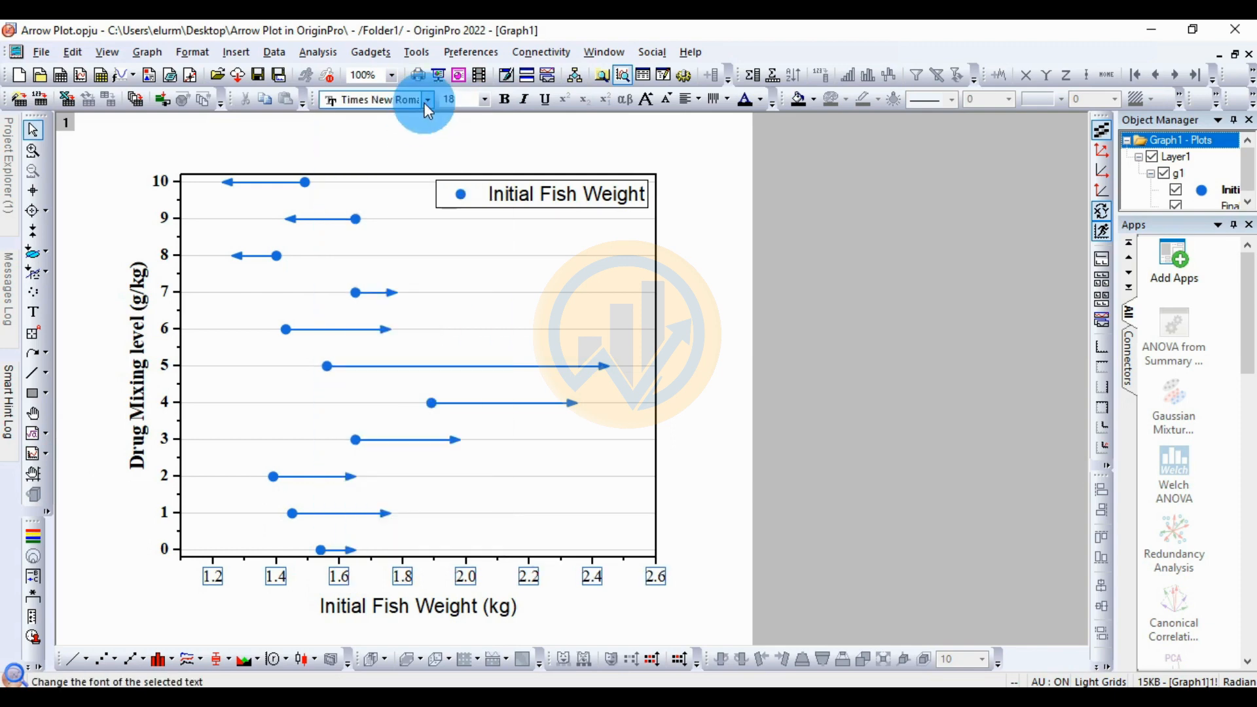
{"action": "left_click", "coordinate": [427, 100]}
{"action": "left_click", "coordinate": [425, 119]}
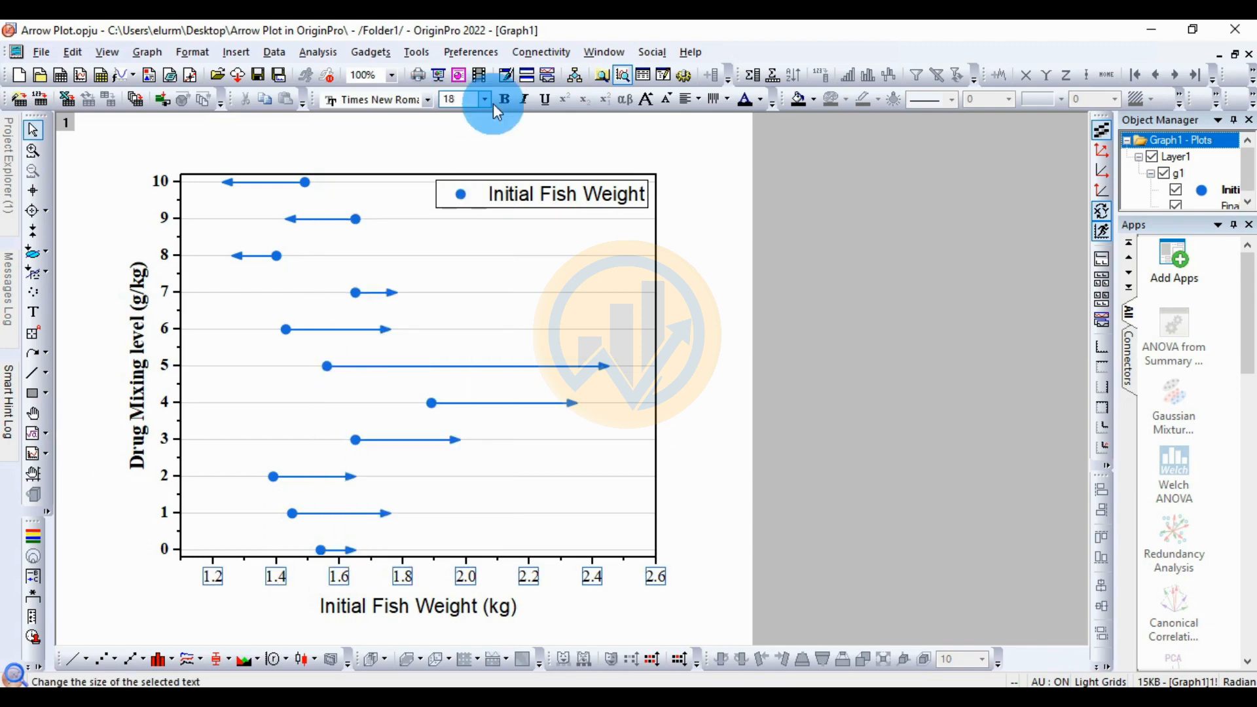
{"action": "left_click", "coordinate": [504, 99]}
Format the bottom axis title, Initial Fish Weight (kg), in bold Times New Roman.
{"action": "left_click", "coordinate": [407, 604]}
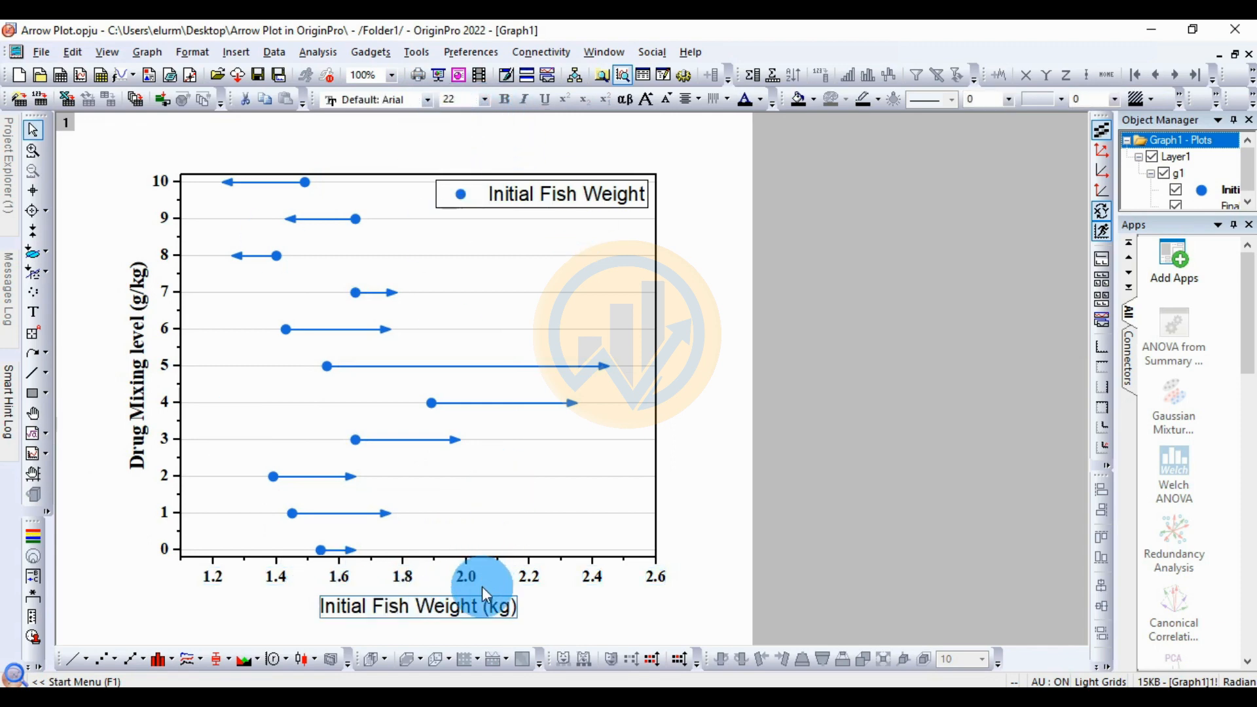
{"action": "double_click", "coordinate": [466, 604]}
{"action": "left_click_drag", "start_coordinate": [446, 607], "coordinate": [393, 616]}
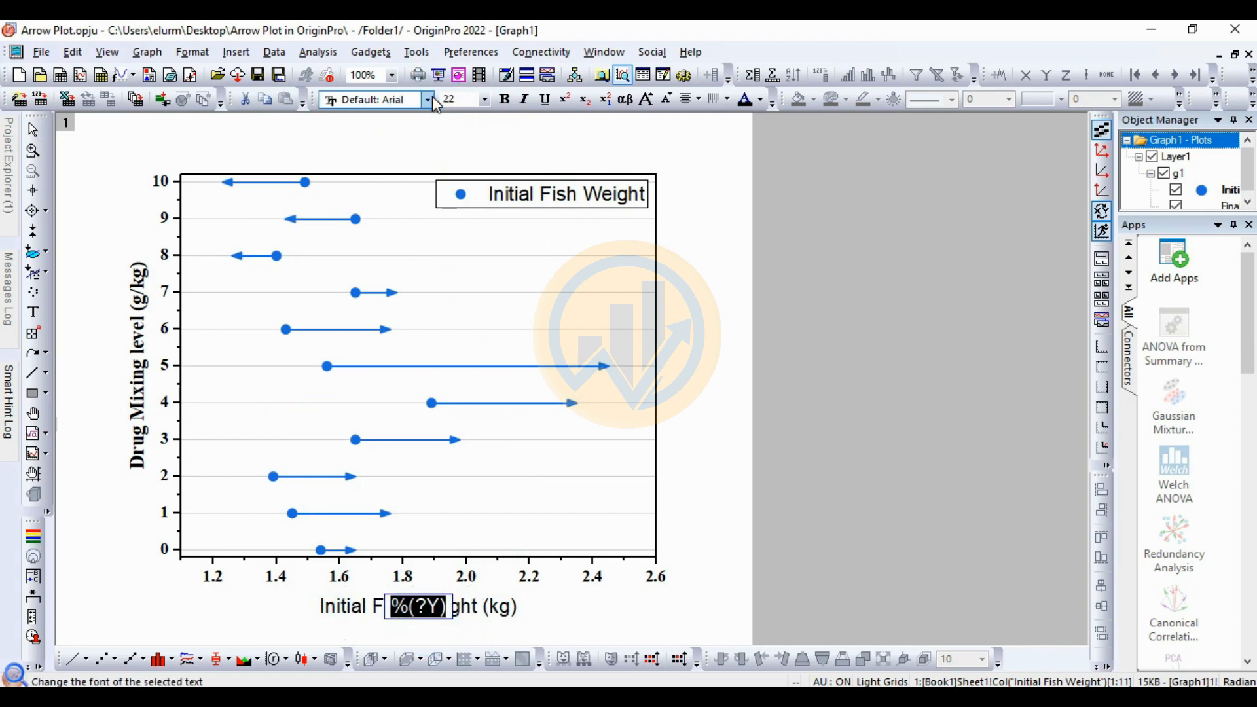
{"action": "left_click", "coordinate": [393, 100]}
{"action": "scroll", "coordinate": [393, 131], "scroll_direction": "up", "scroll_amount": 1}
{"action": "left_click", "coordinate": [391, 134]}
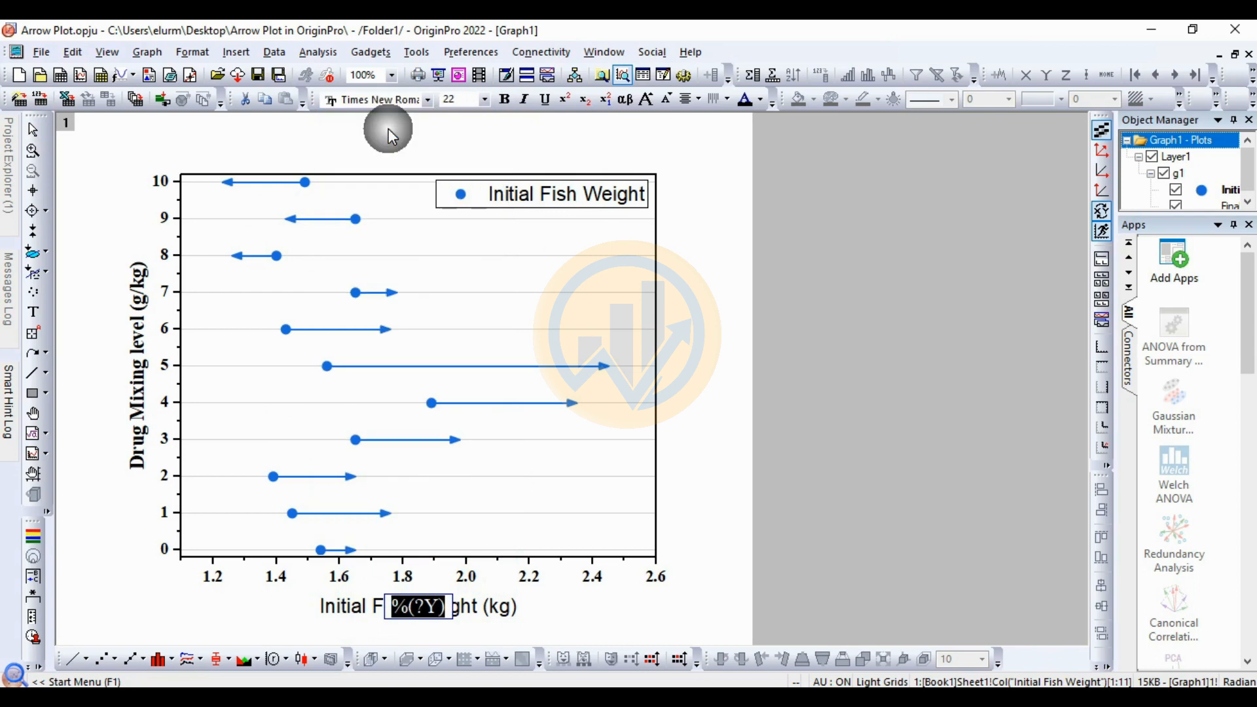
{"action": "left_click", "coordinate": [504, 100]}
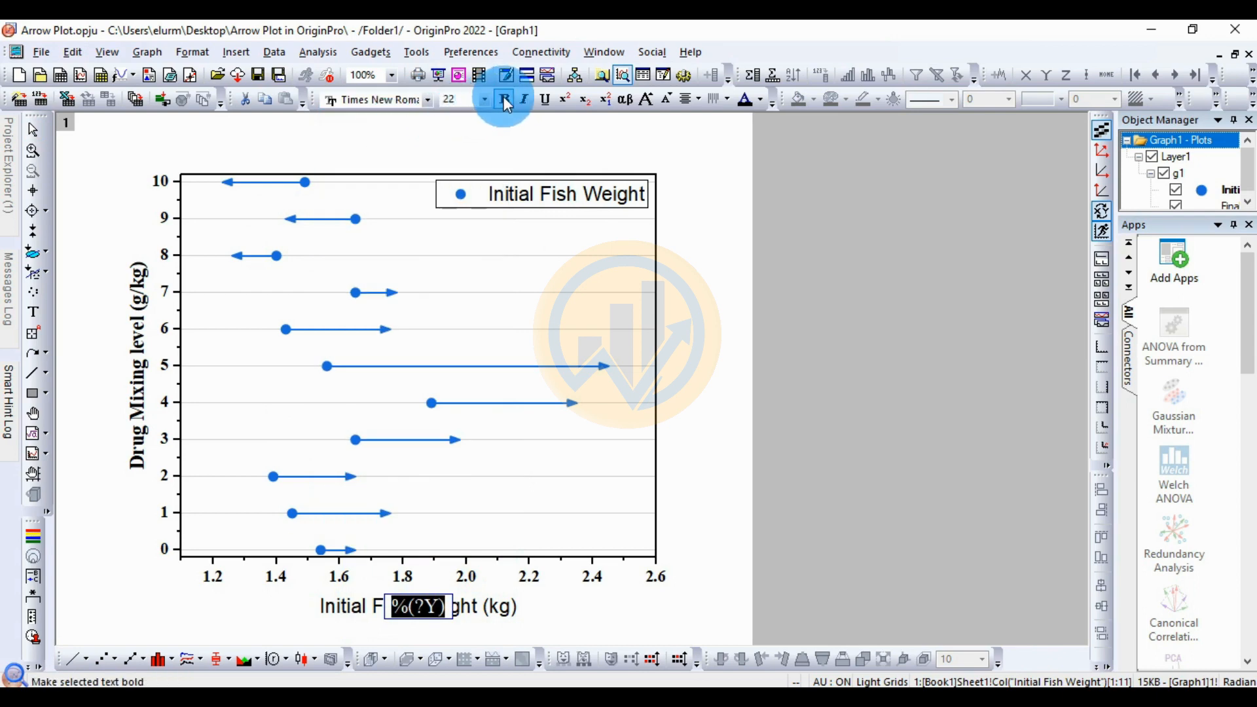
{"action": "left_click", "coordinate": [573, 600]}
Change the font of the Initial Fish Weight legend to Times New Roman.
{"action": "left_click", "coordinate": [548, 201]}
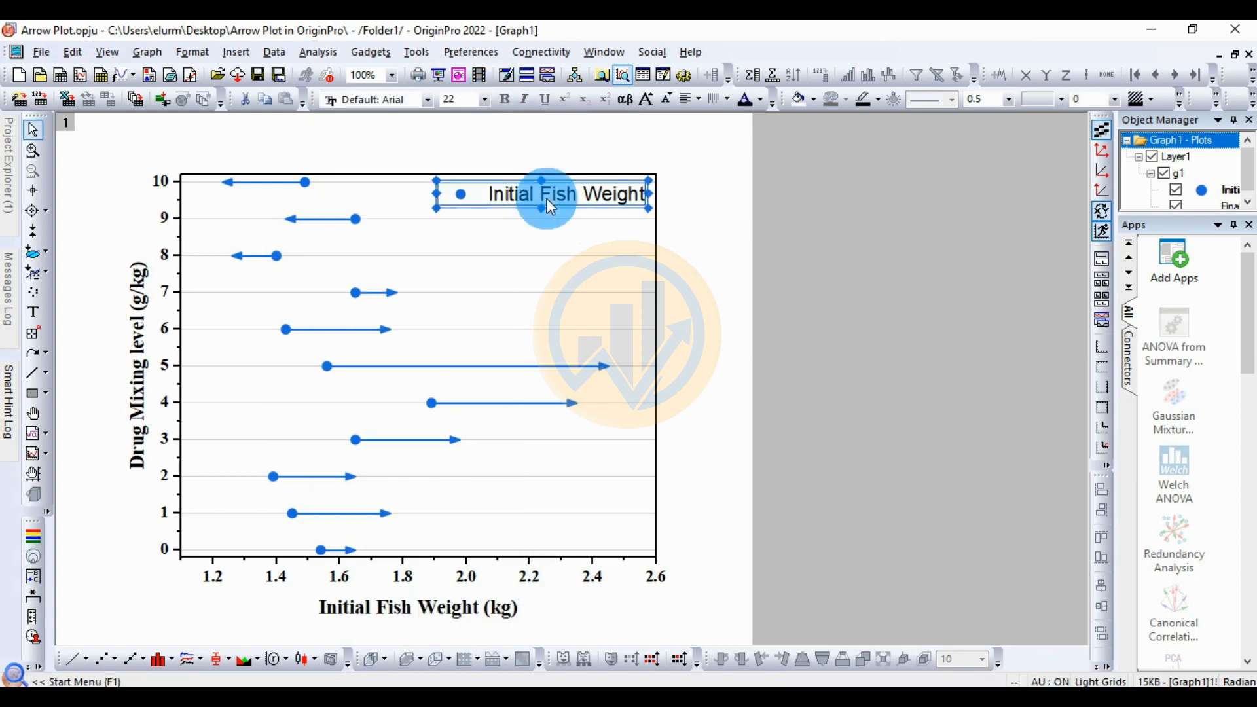
{"action": "left_click", "coordinate": [427, 100]}
{"action": "scroll", "coordinate": [390, 157], "scroll_direction": "up", "scroll_amount": 1}
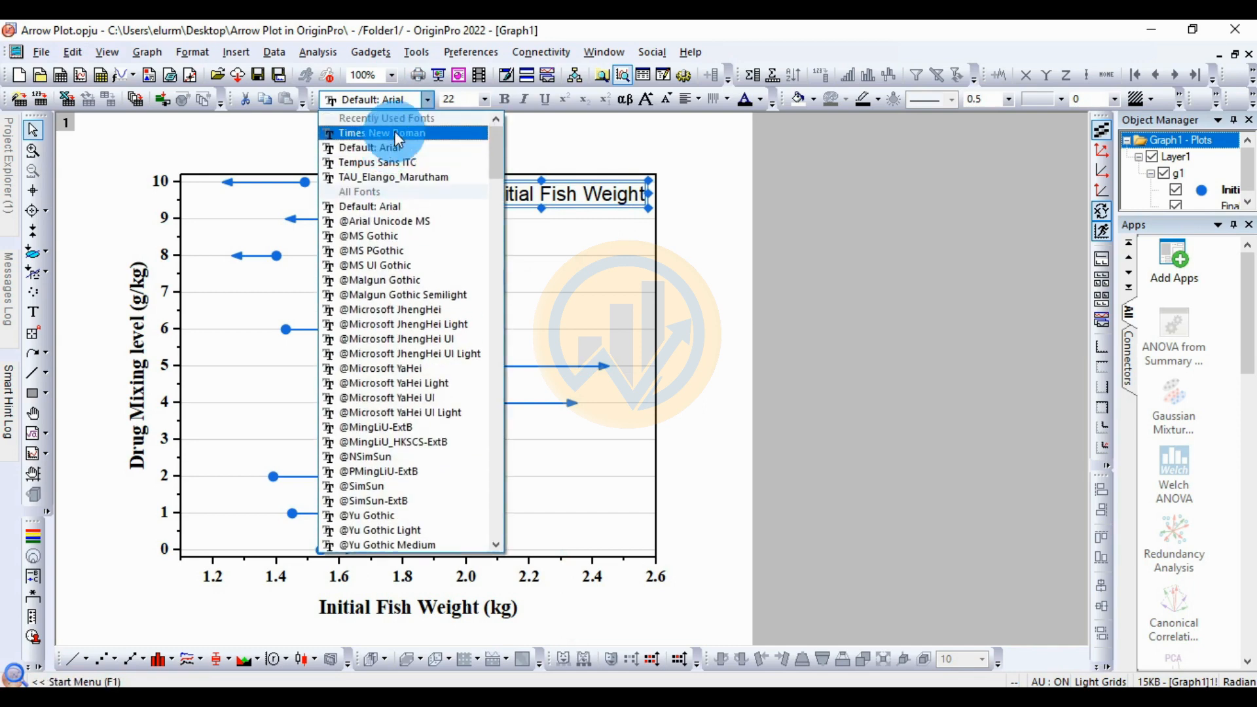
{"action": "left_click", "coordinate": [394, 131]}
{"action": "left_click", "coordinate": [629, 214]}
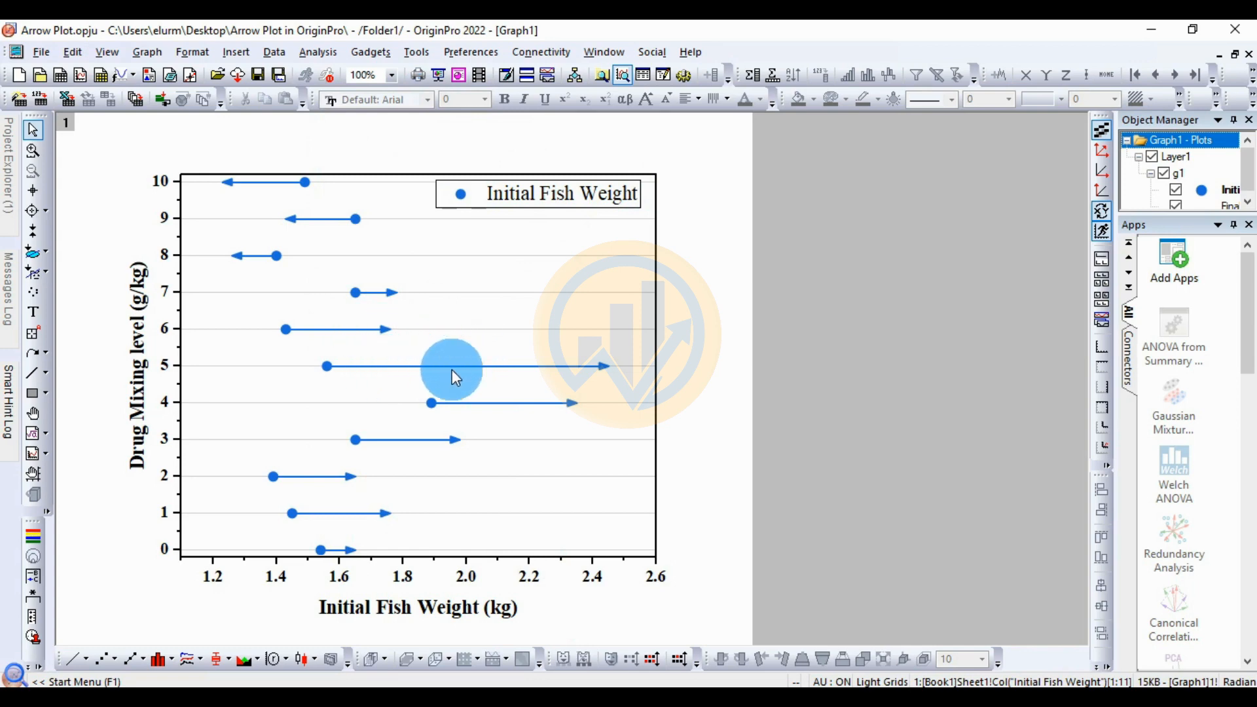
Open the plot properties of the Initial Fish Weight data points and collapse the plot tree.
{"action": "double_click", "coordinate": [364, 366]}
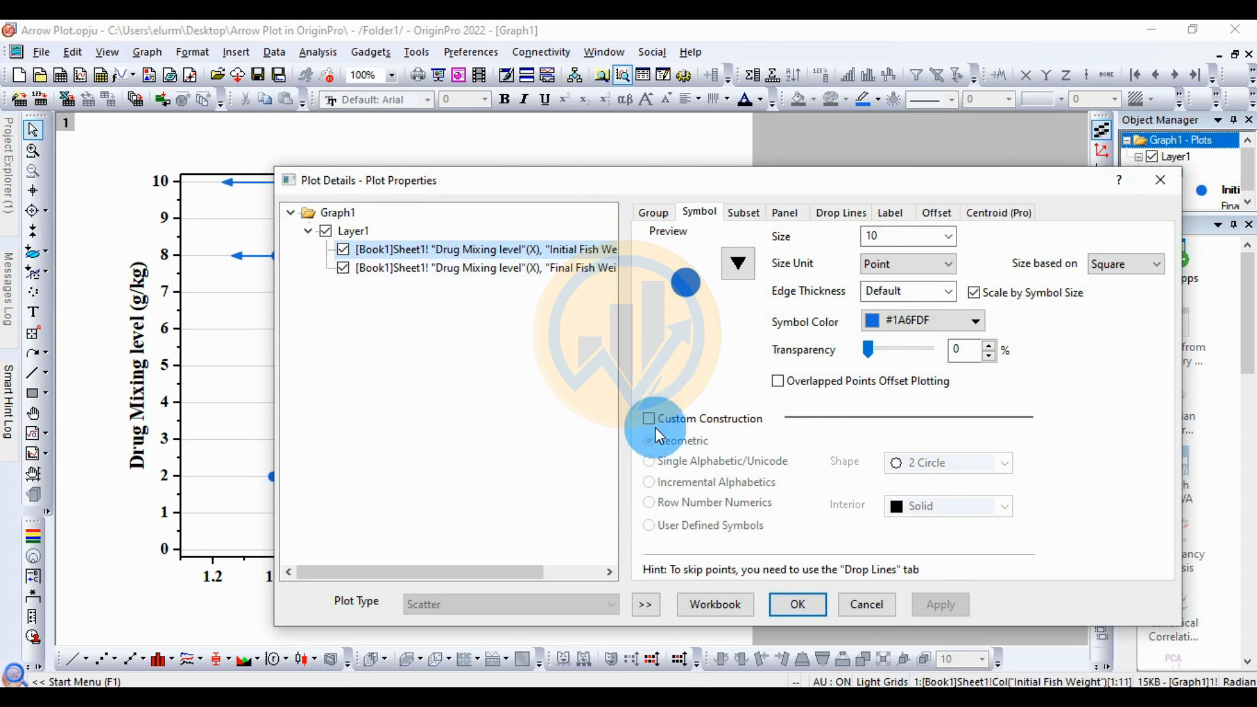
{"action": "left_click", "coordinate": [645, 603]}
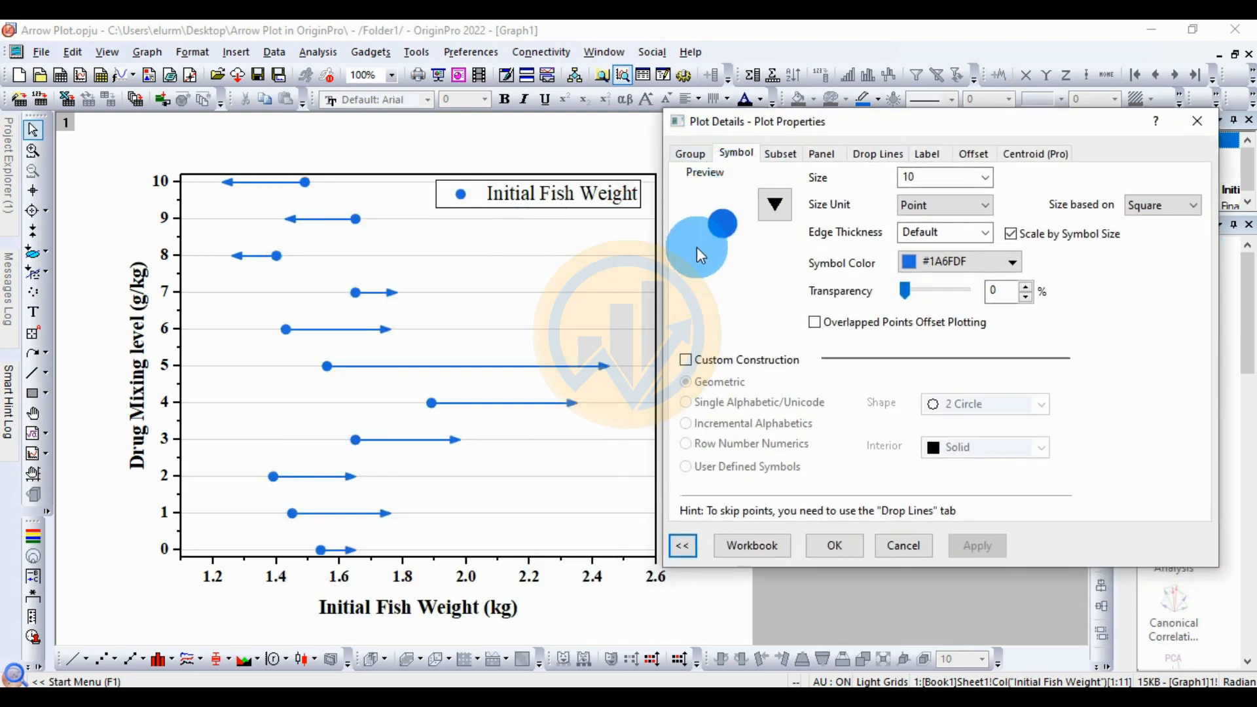
Try solid square and solid diamond symbols for the Initial Fish Weight data points.
{"action": "left_click", "coordinate": [765, 211]}
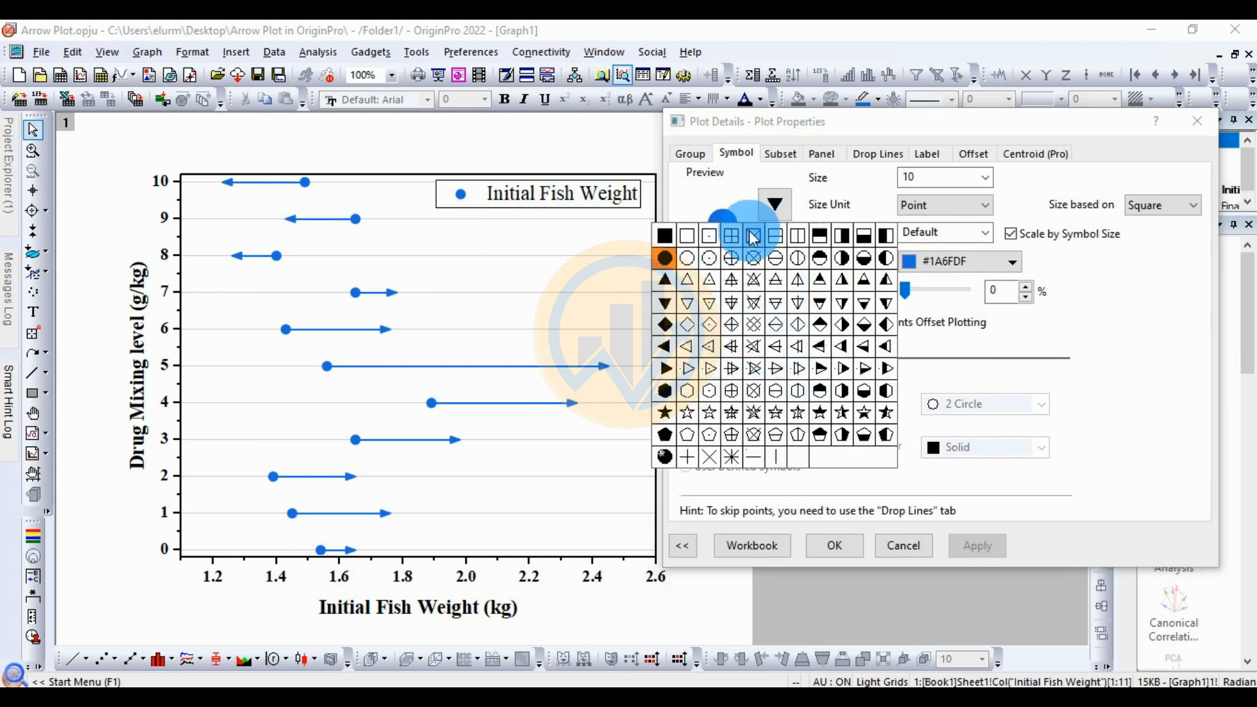
{"action": "left_click", "coordinate": [664, 236]}
{"action": "left_click", "coordinate": [972, 544]}
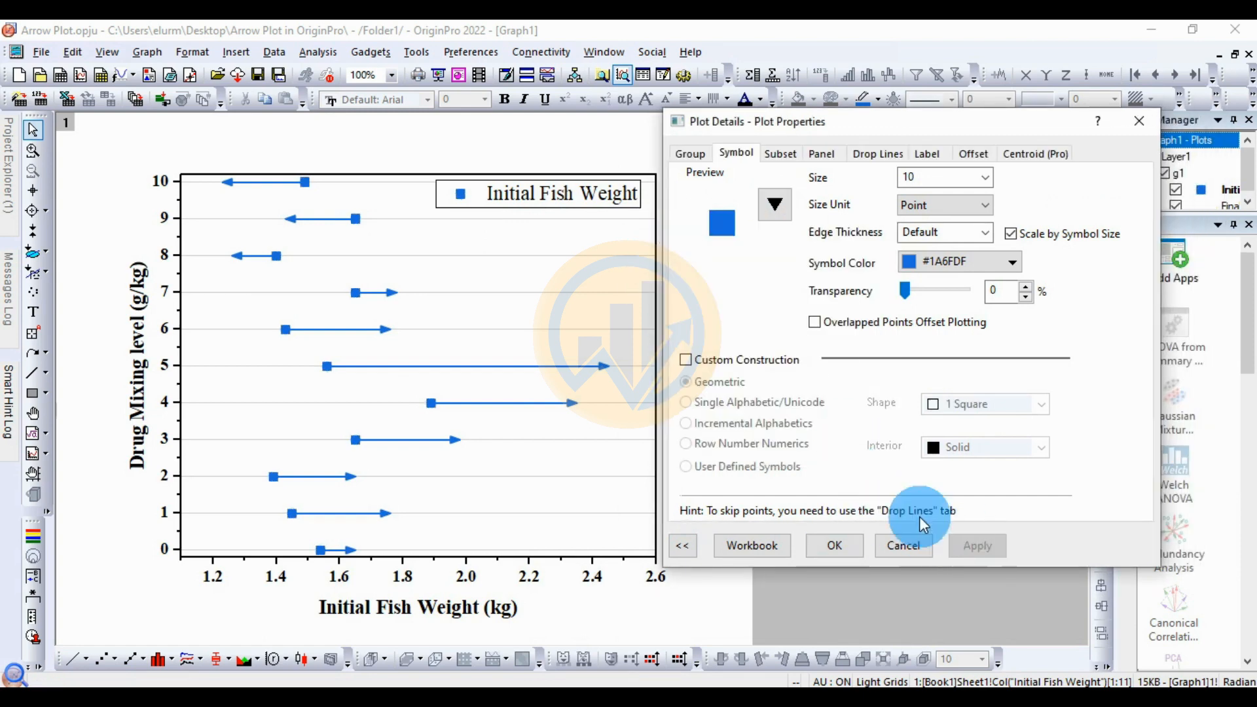
{"action": "left_click", "coordinate": [781, 215]}
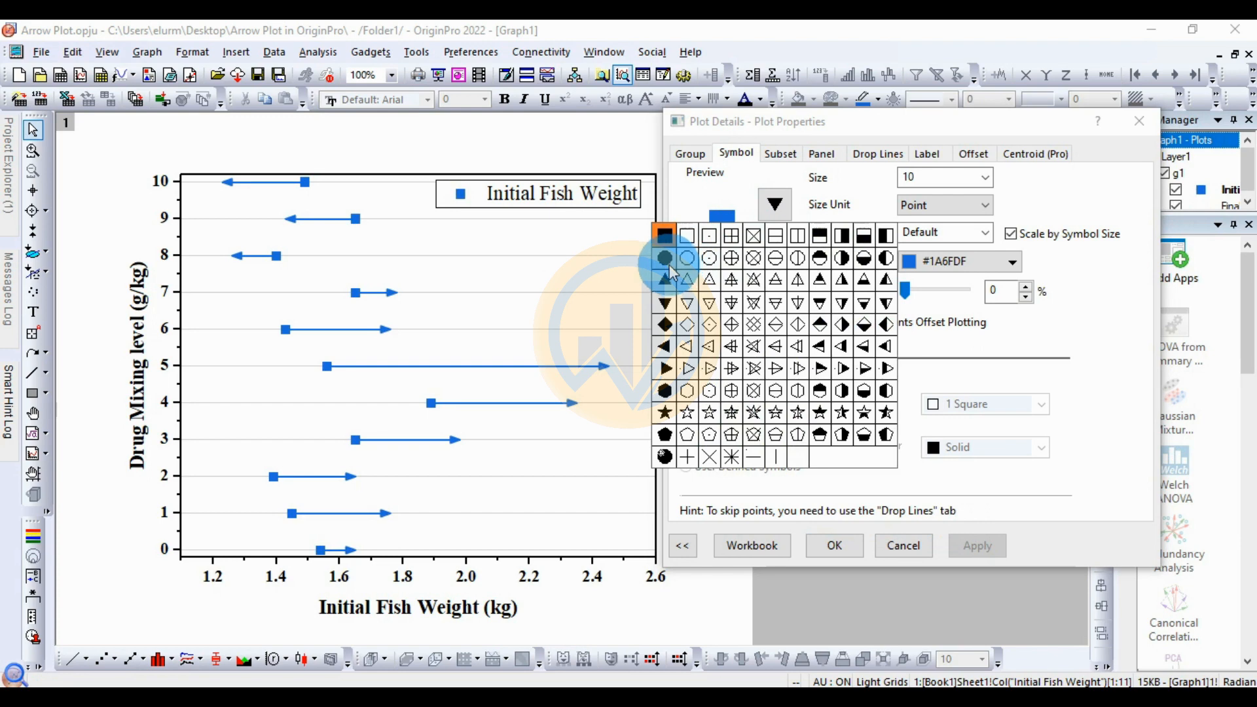
{"action": "left_click", "coordinate": [664, 325]}
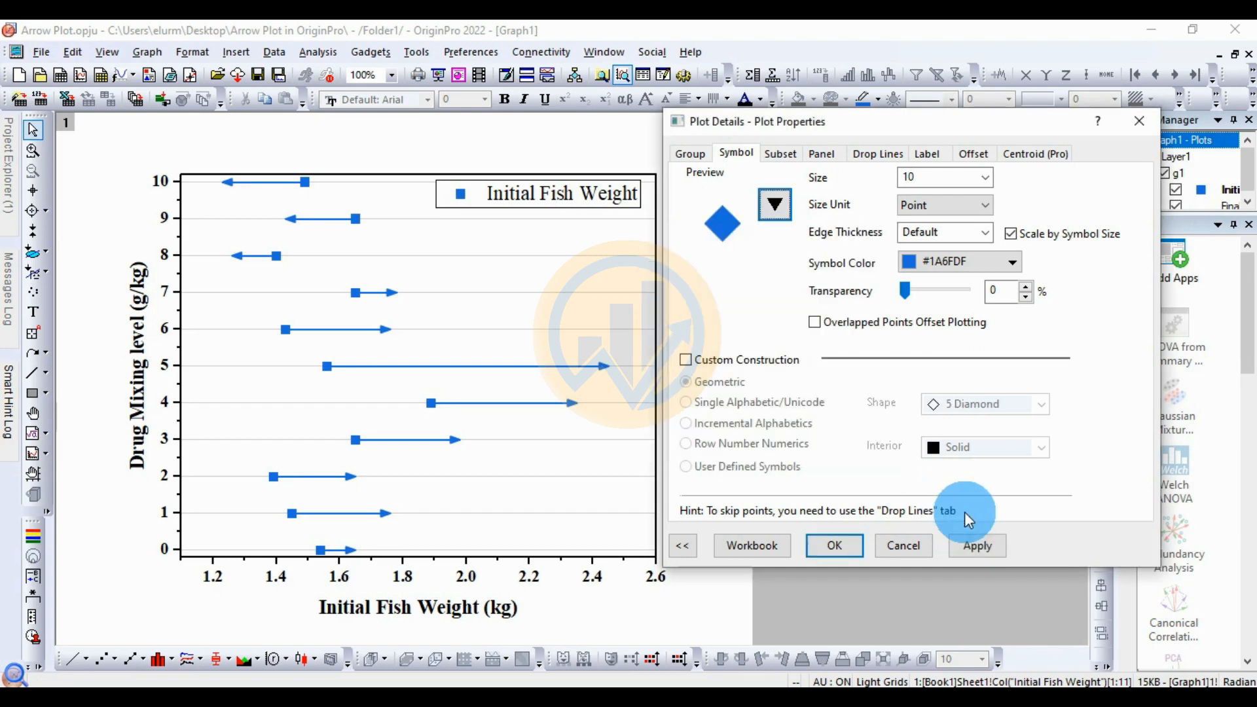
{"action": "left_click", "coordinate": [976, 546]}
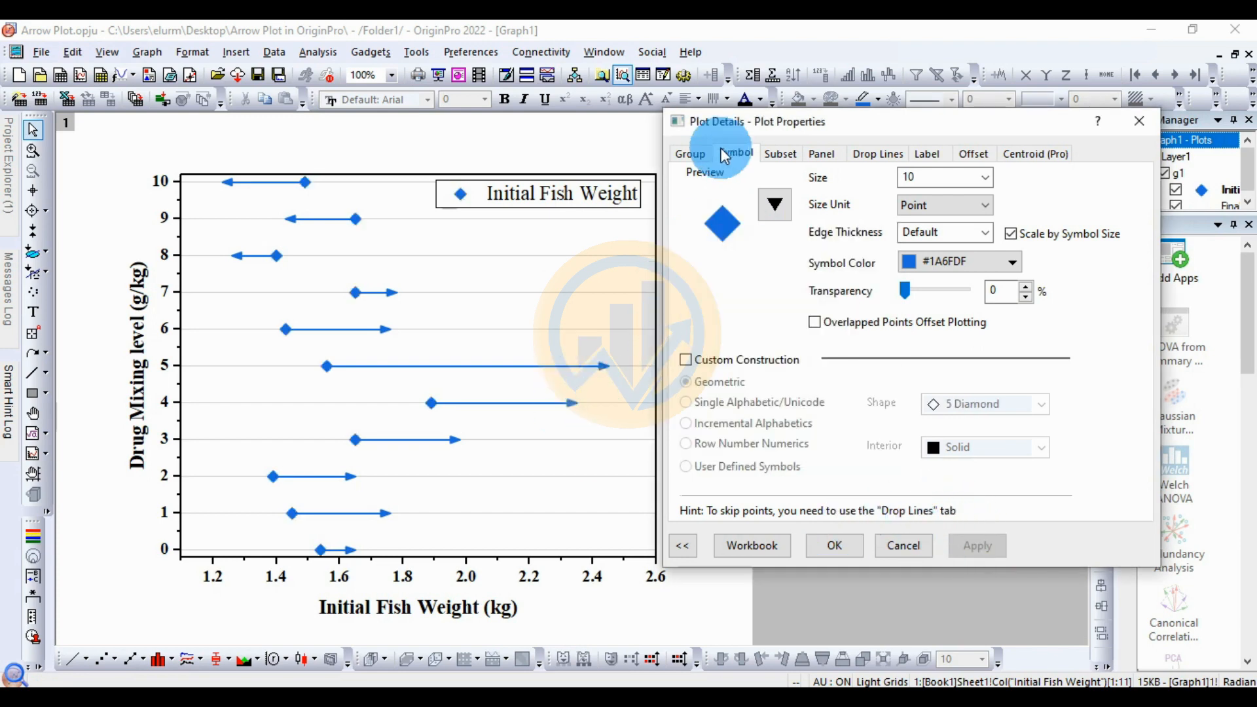
Set the Initial Fish Weight symbols to solid circles with a size of 15 points.
{"action": "left_click", "coordinate": [723, 224]}
{"action": "left_click", "coordinate": [663, 258]}
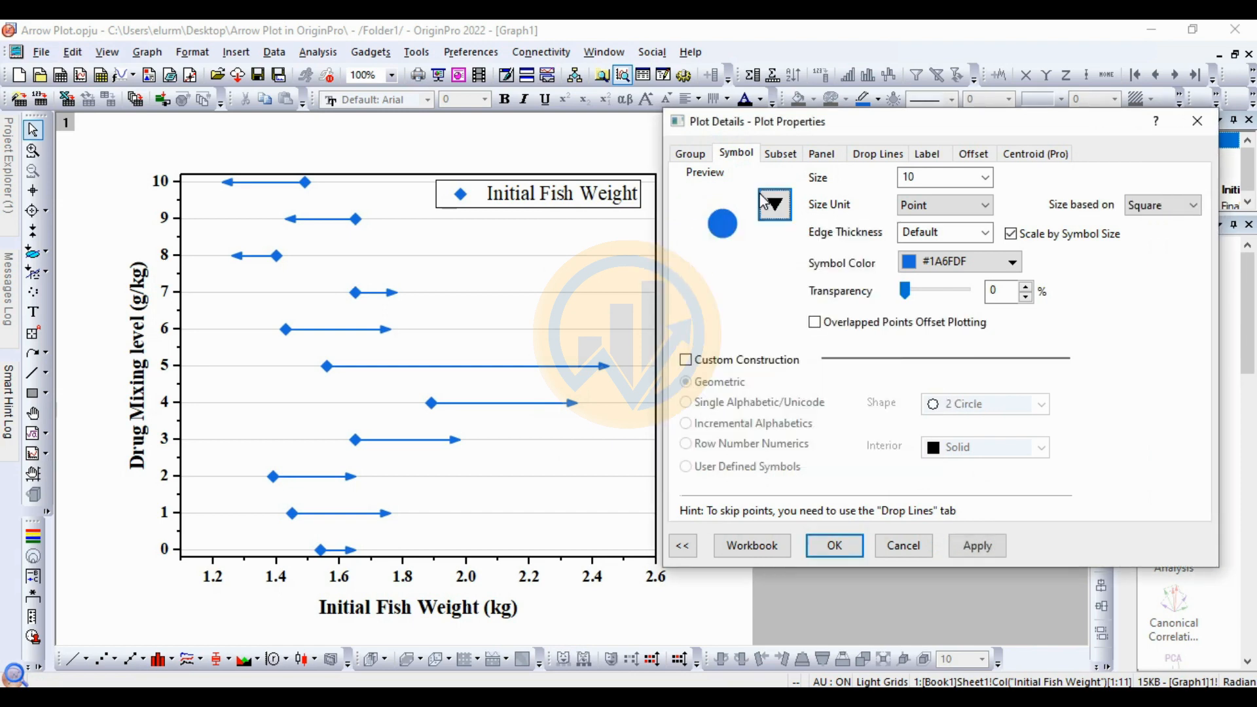
{"action": "left_click", "coordinate": [986, 176]}
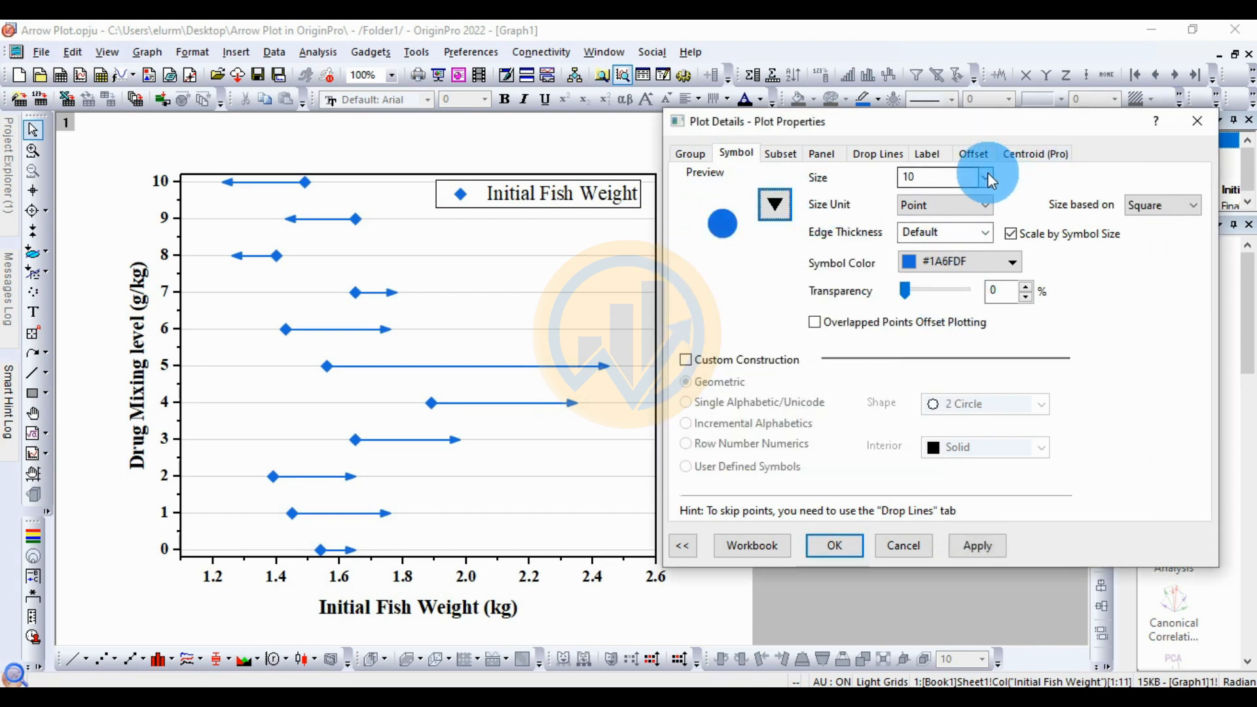
{"action": "left_click", "coordinate": [914, 284]}
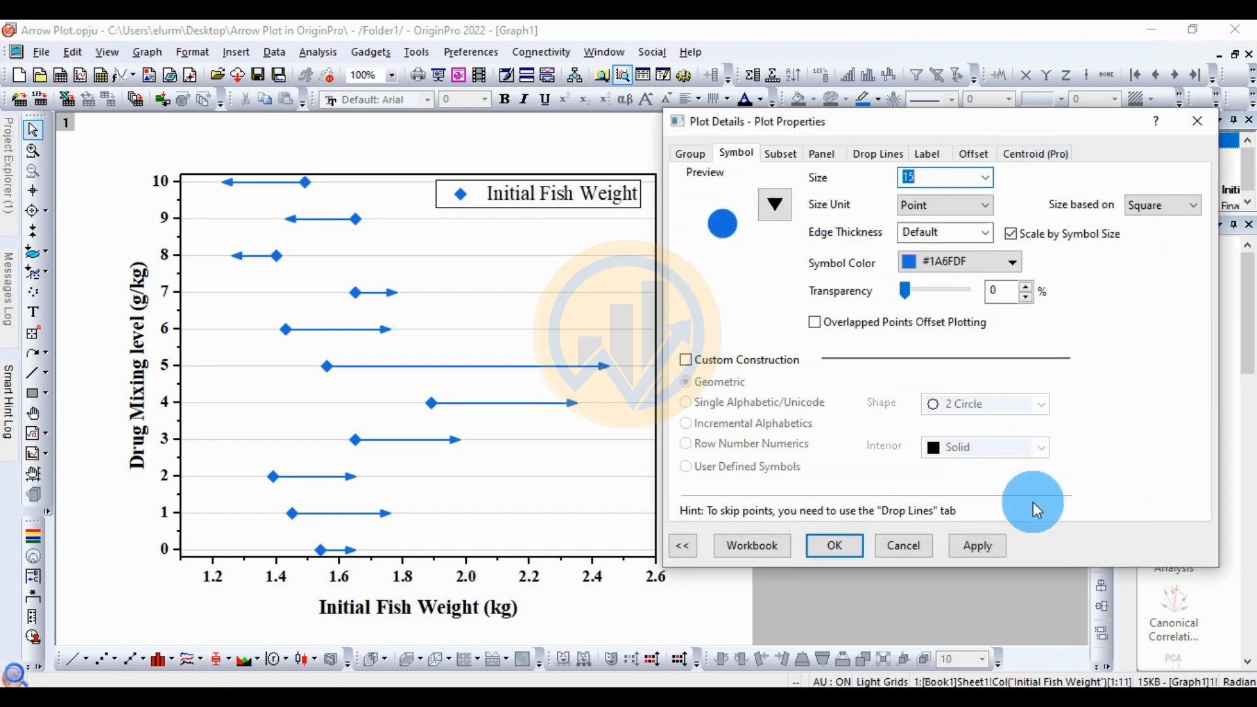
{"action": "left_click", "coordinate": [979, 545]}
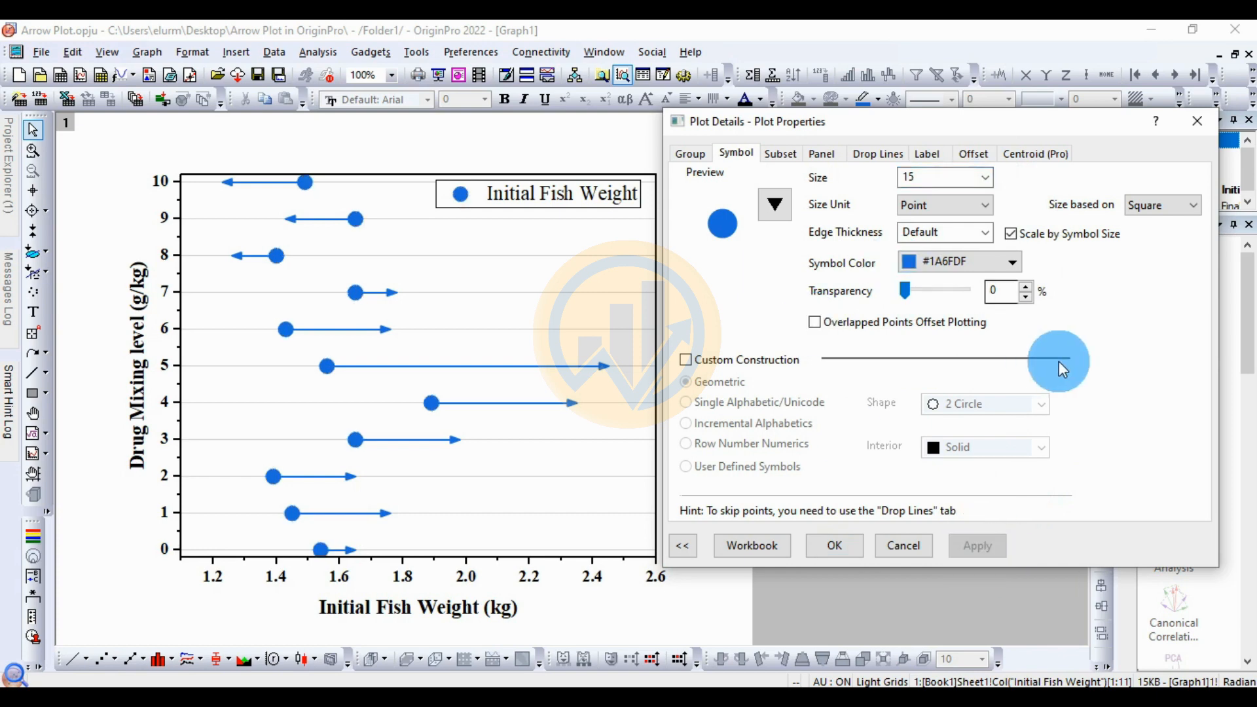
Apply a single Red color to the Initial Fish Weight symbols.
{"action": "left_click", "coordinate": [1012, 264]}
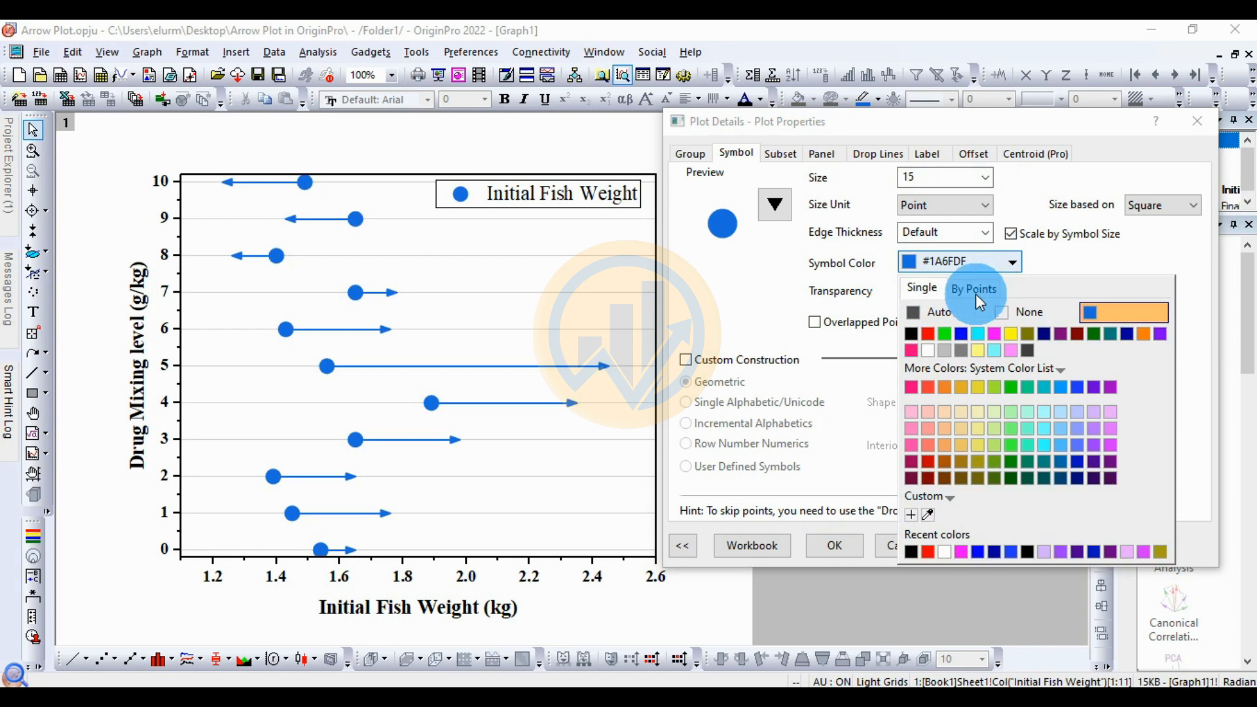
{"action": "left_click", "coordinate": [928, 335]}
{"action": "left_click", "coordinate": [986, 544]}
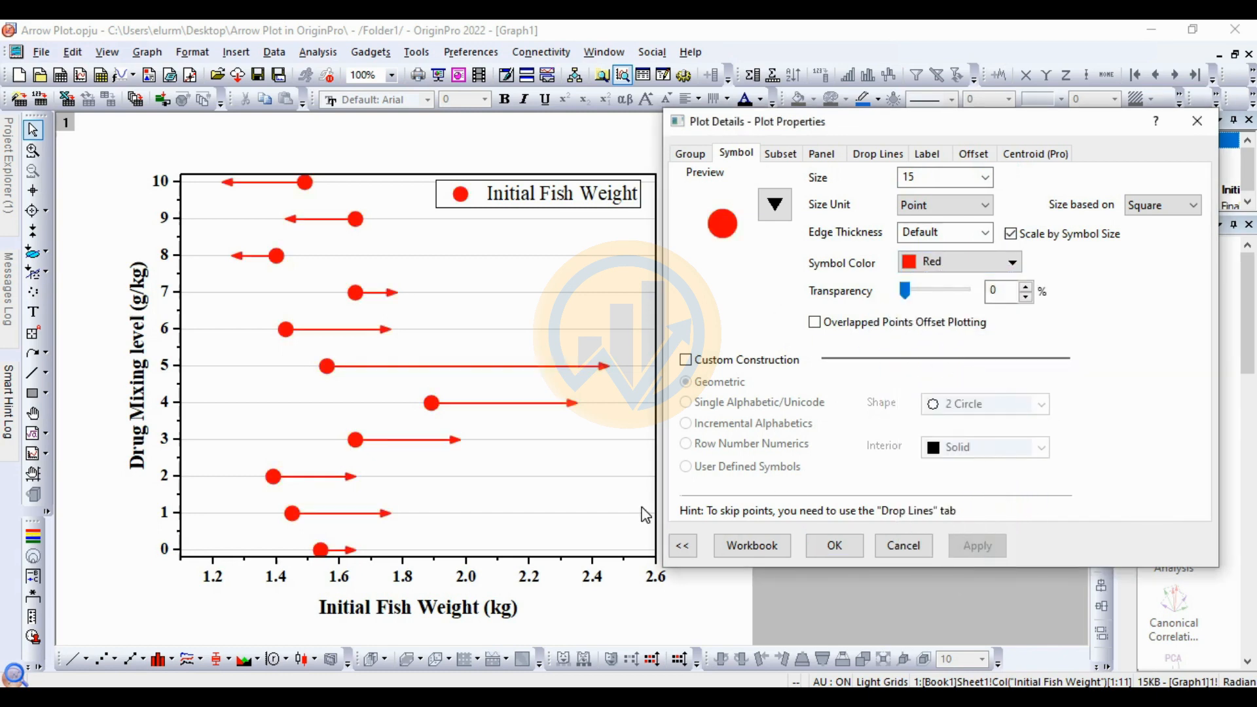
Color the symbols by points with the Color4Line list, indexed to Col(A) Drug Mixing level.
{"action": "left_click", "coordinate": [1013, 264]}
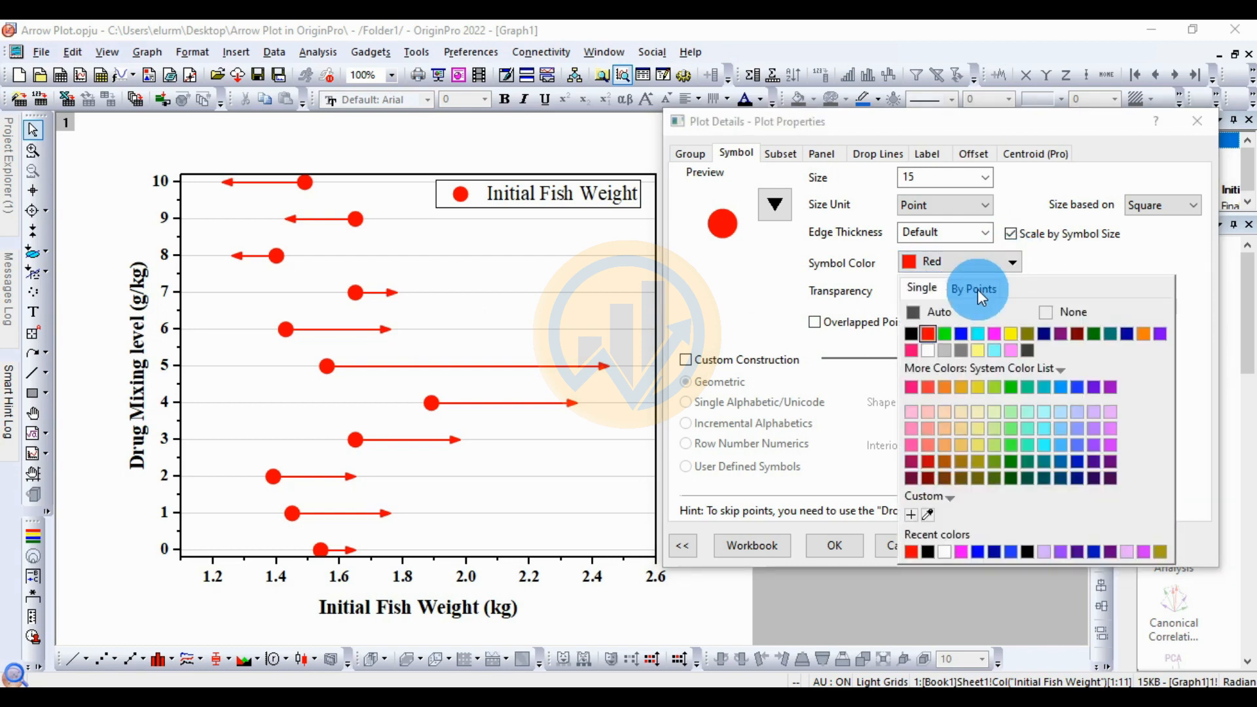
{"action": "left_click", "coordinate": [969, 289]}
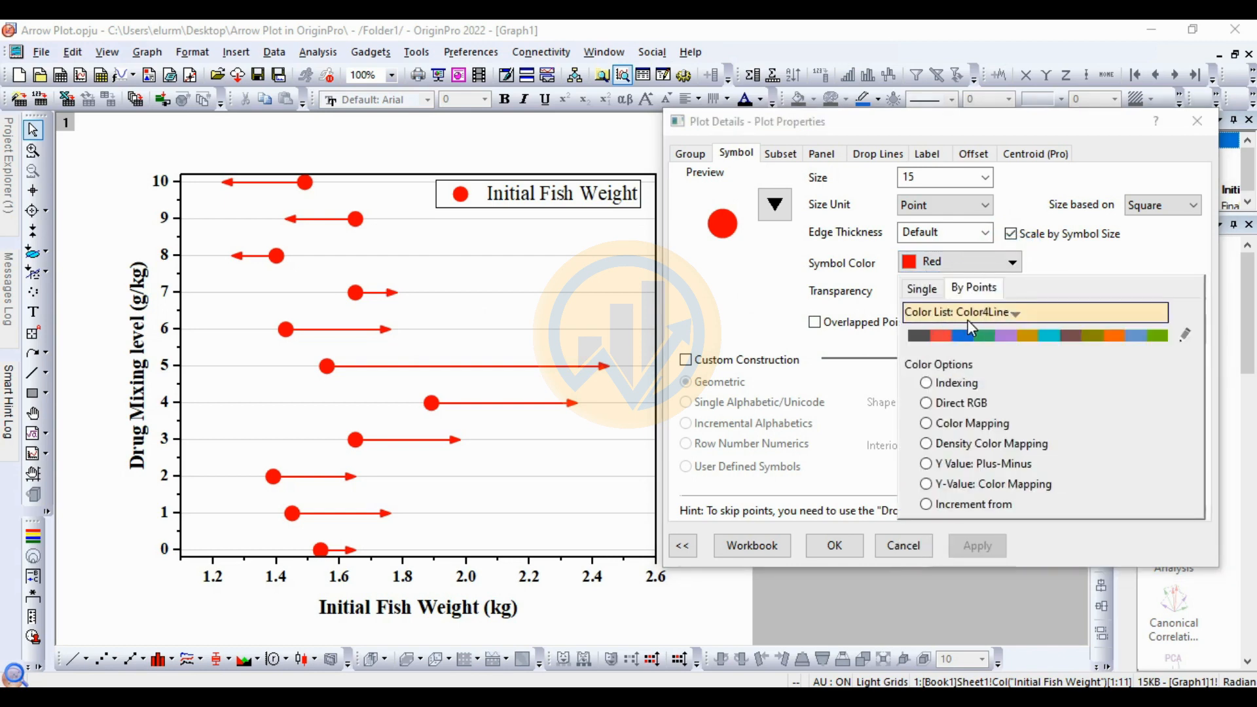
{"action": "left_click", "coordinate": [1010, 312]}
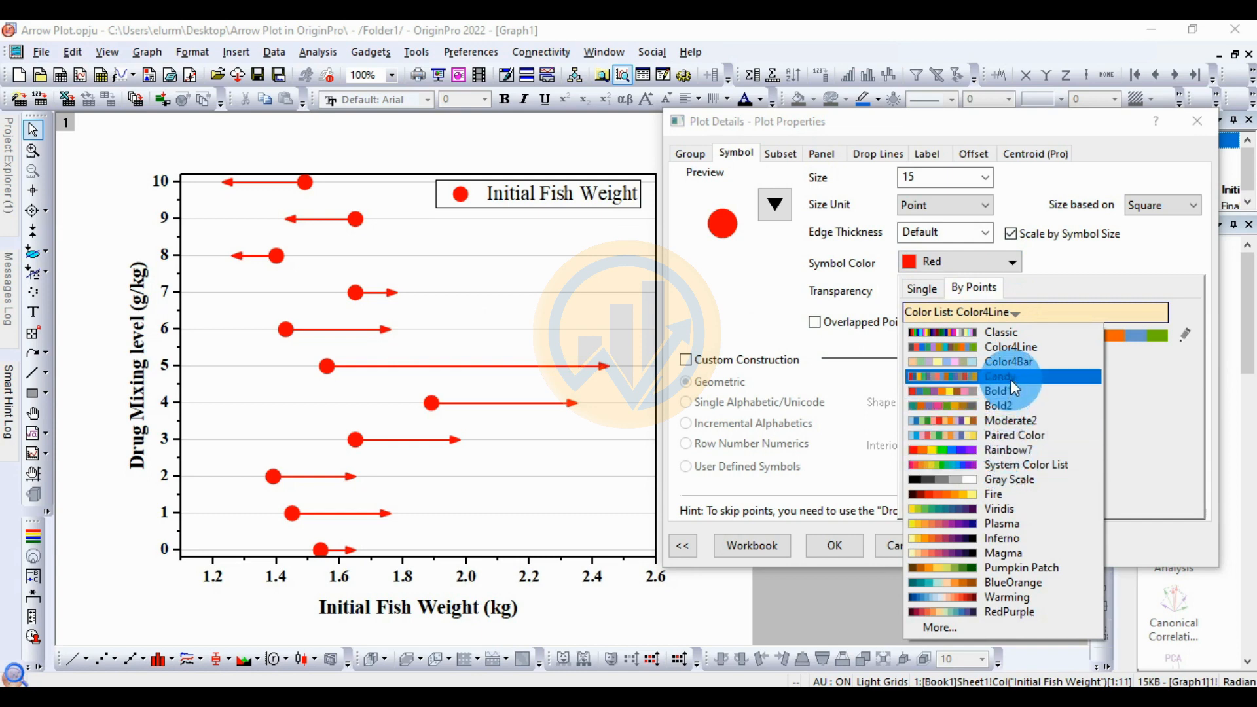
{"action": "left_click", "coordinate": [1026, 347]}
{"action": "left_click", "coordinate": [974, 382]}
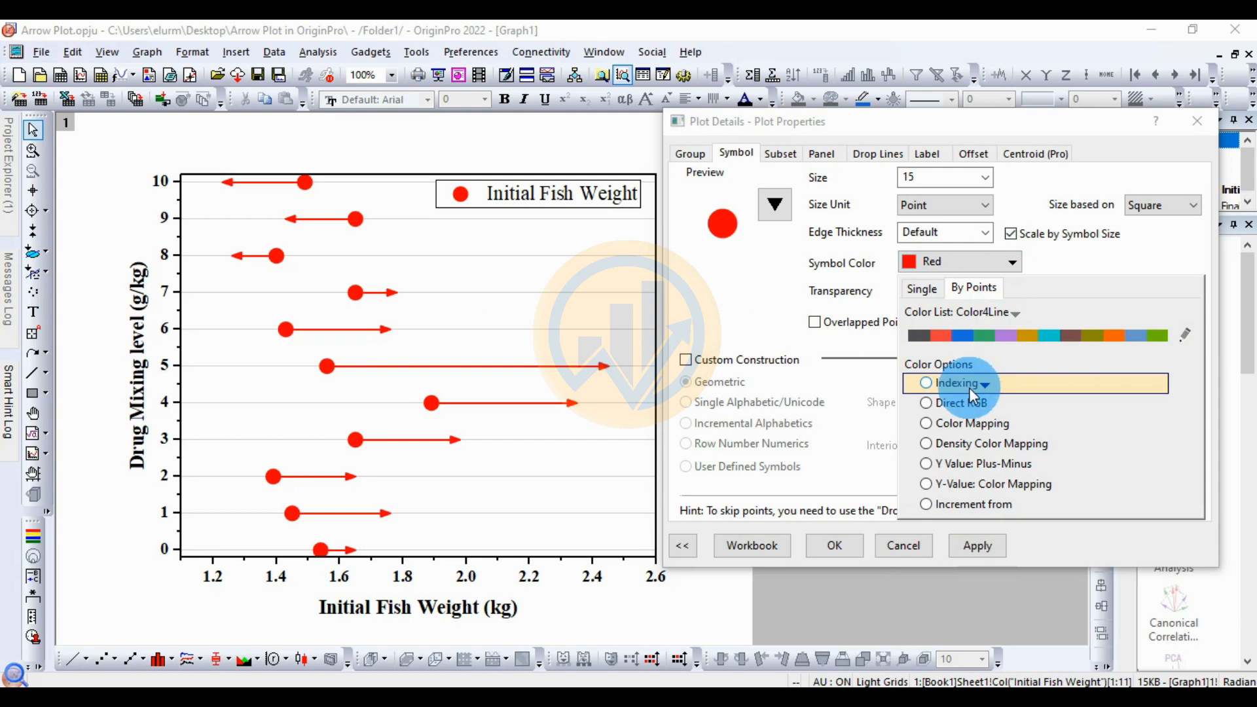
{"action": "left_click", "coordinate": [976, 387]}
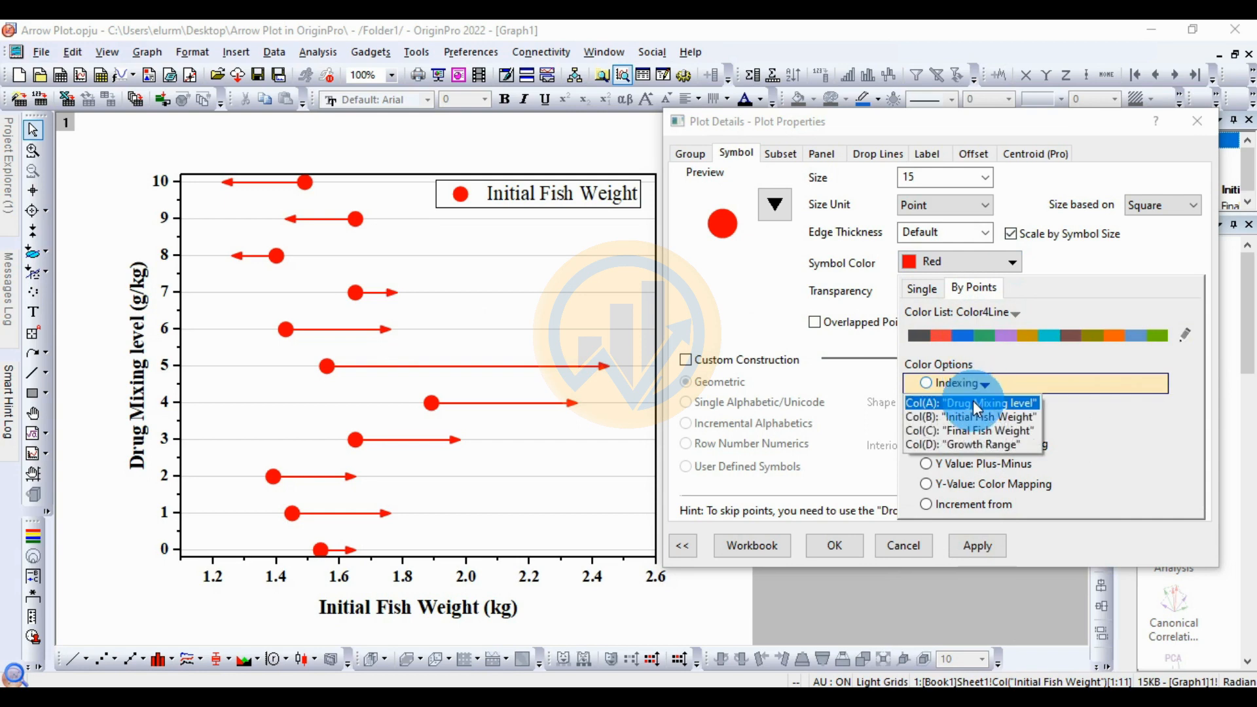
{"action": "left_click", "coordinate": [973, 402]}
{"action": "left_click", "coordinate": [987, 545]}
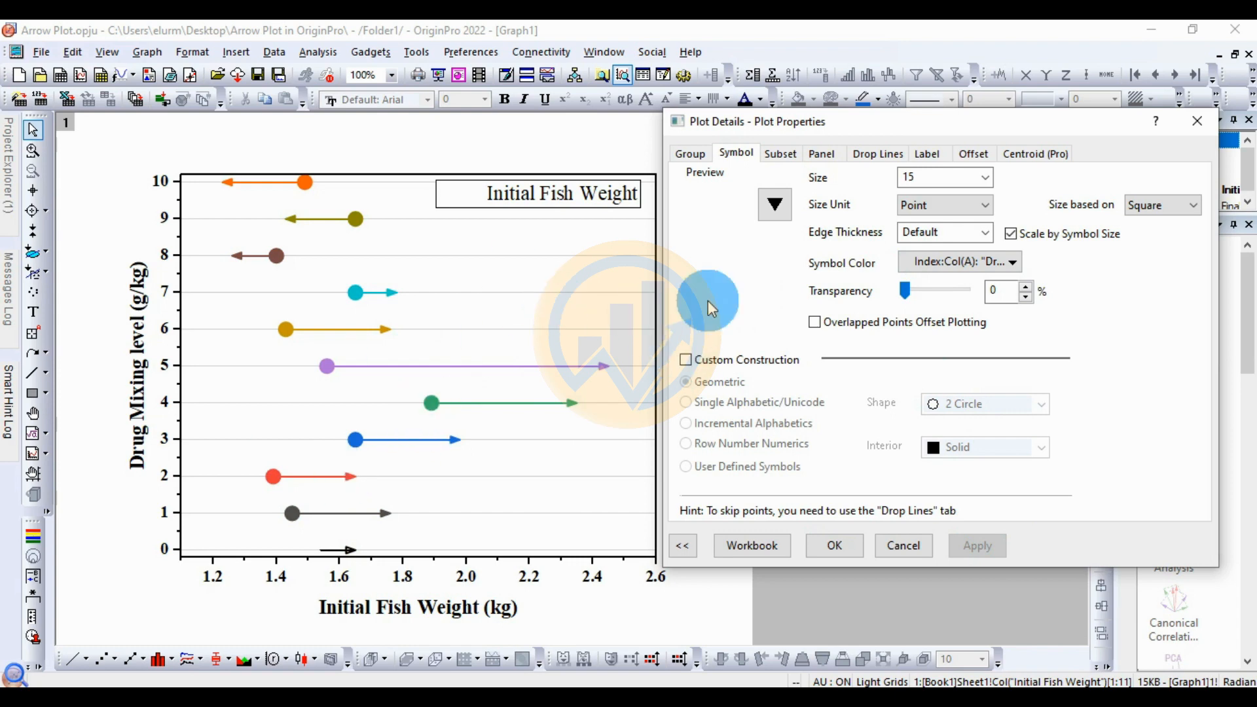
Open the drop line settings of the Initial Fish Weight plot.
{"action": "mouse_move", "coordinate": [911, 127]}
{"action": "left_mouse_down"}
{"action": "mouse_move", "coordinate": [932, 70]}
{"action": "mouse_move", "coordinate": [897, 57]}
{"action": "mouse_move", "coordinate": [898, 112]}
{"action": "left_mouse_up"}
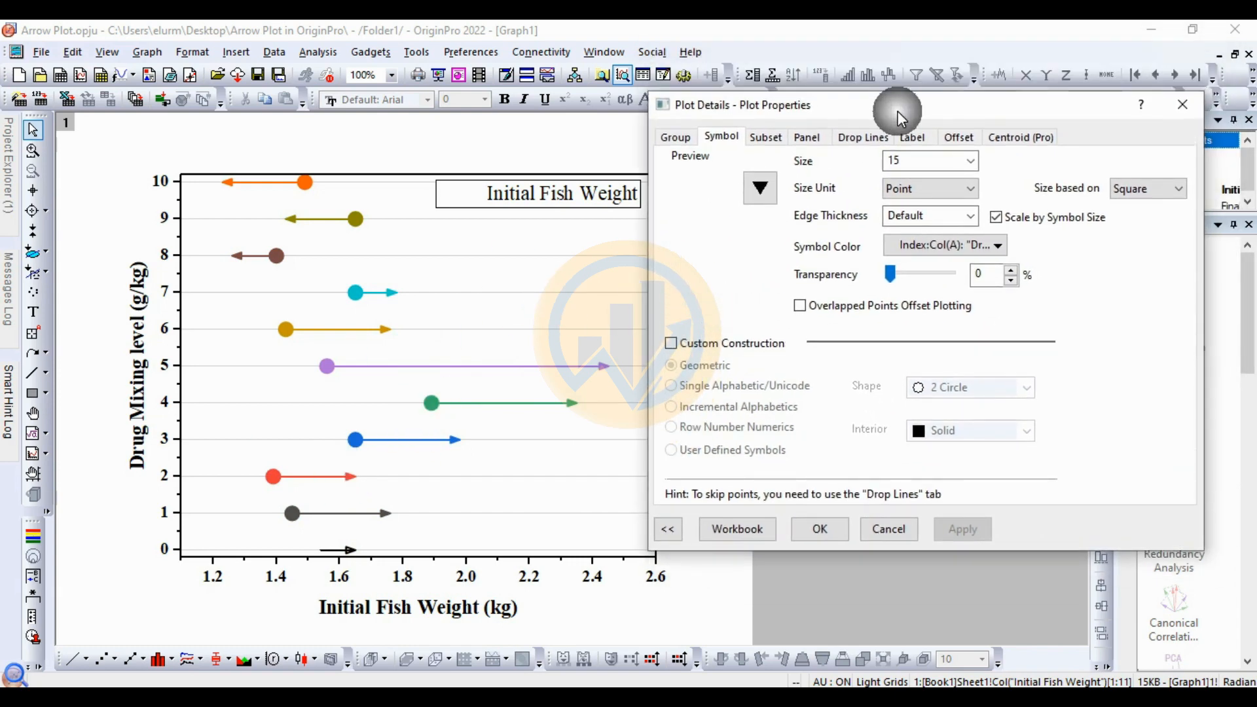
{"action": "left_click", "coordinate": [807, 136]}
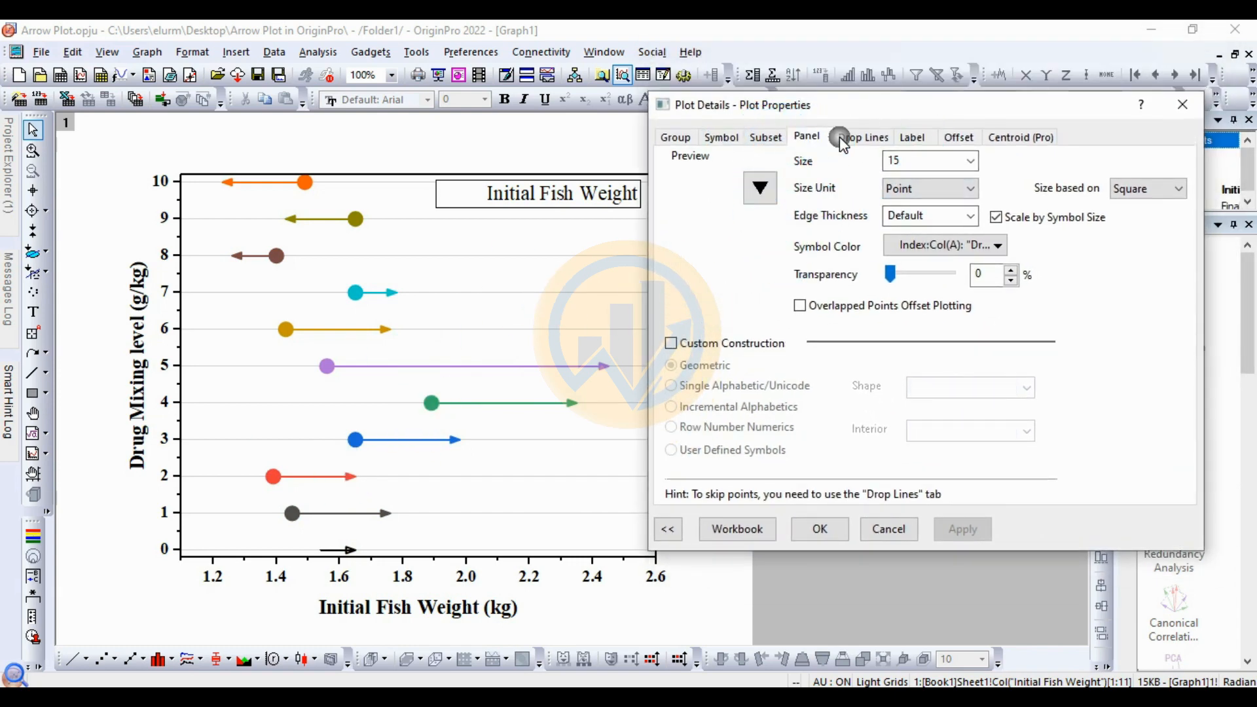
{"action": "left_click", "coordinate": [856, 139]}
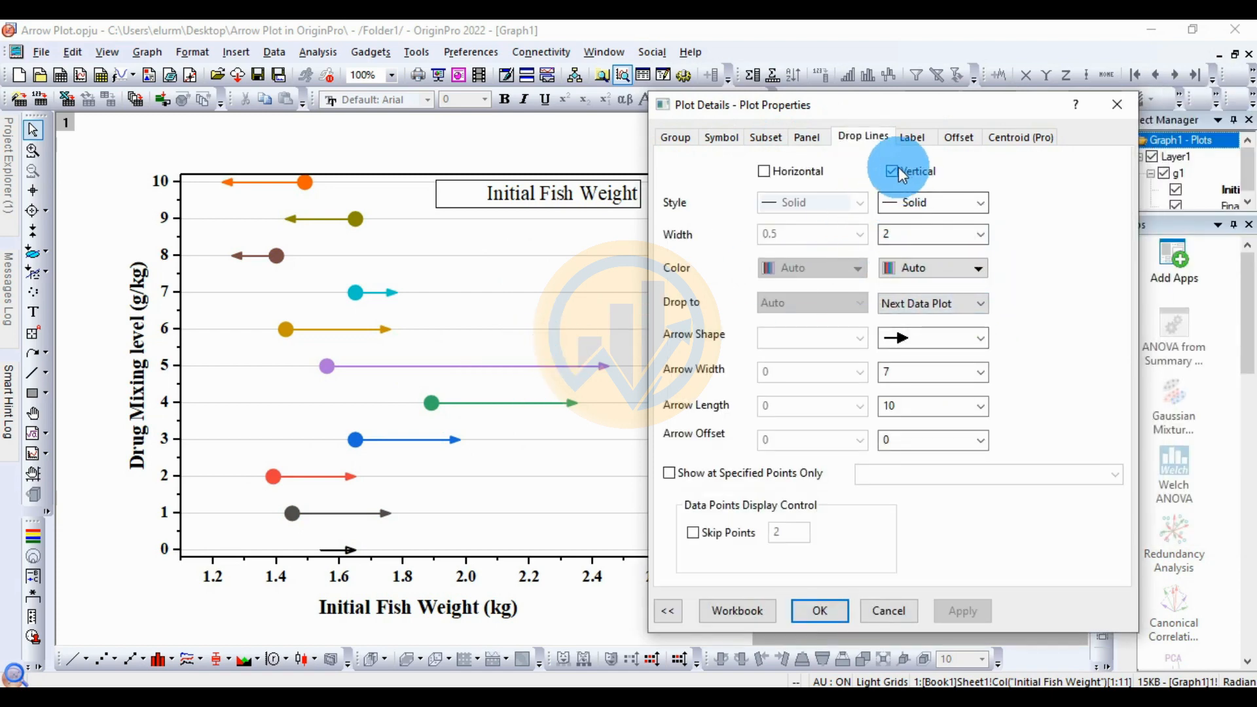
Turn the vertical drop lines off to preview the plot without arrows, and turn them back on.
{"action": "left_click", "coordinate": [892, 171]}
{"action": "left_click", "coordinate": [951, 610]}
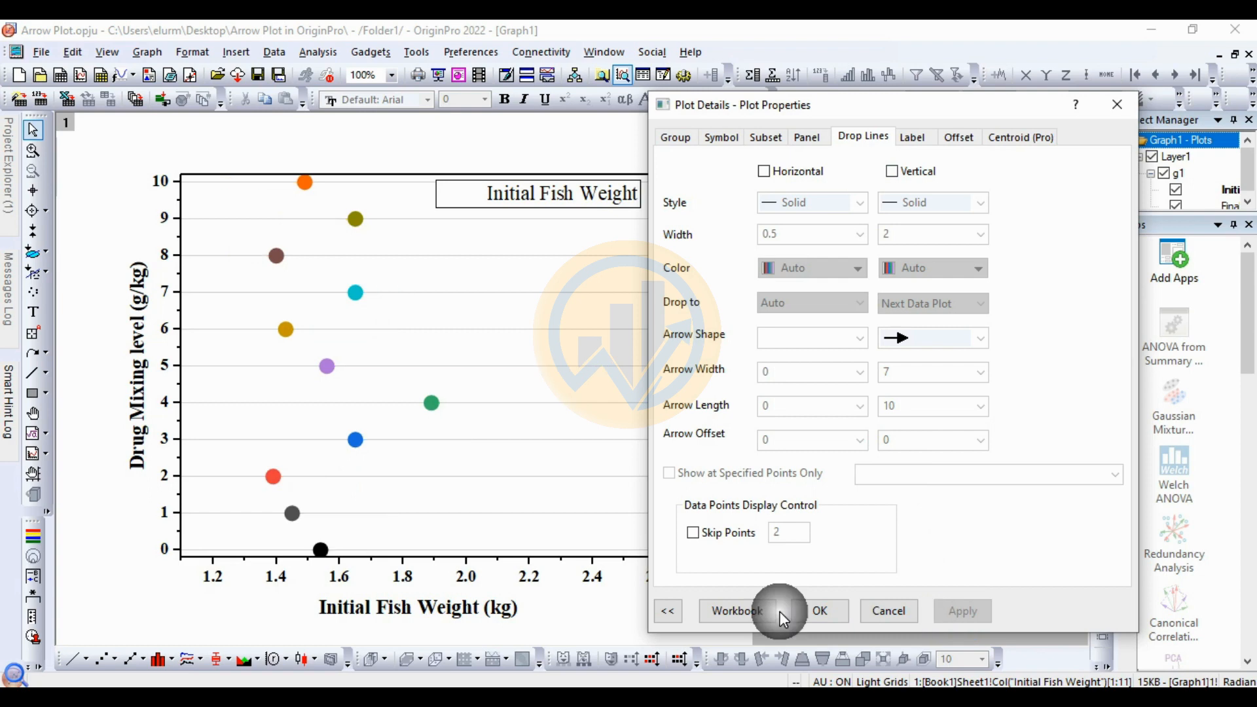
{"action": "left_click", "coordinate": [892, 171]}
{"action": "left_click", "coordinate": [953, 606]}
Try the Dash style on the vertical drop lines and restore the Solid style.
{"action": "left_click", "coordinate": [896, 236]}
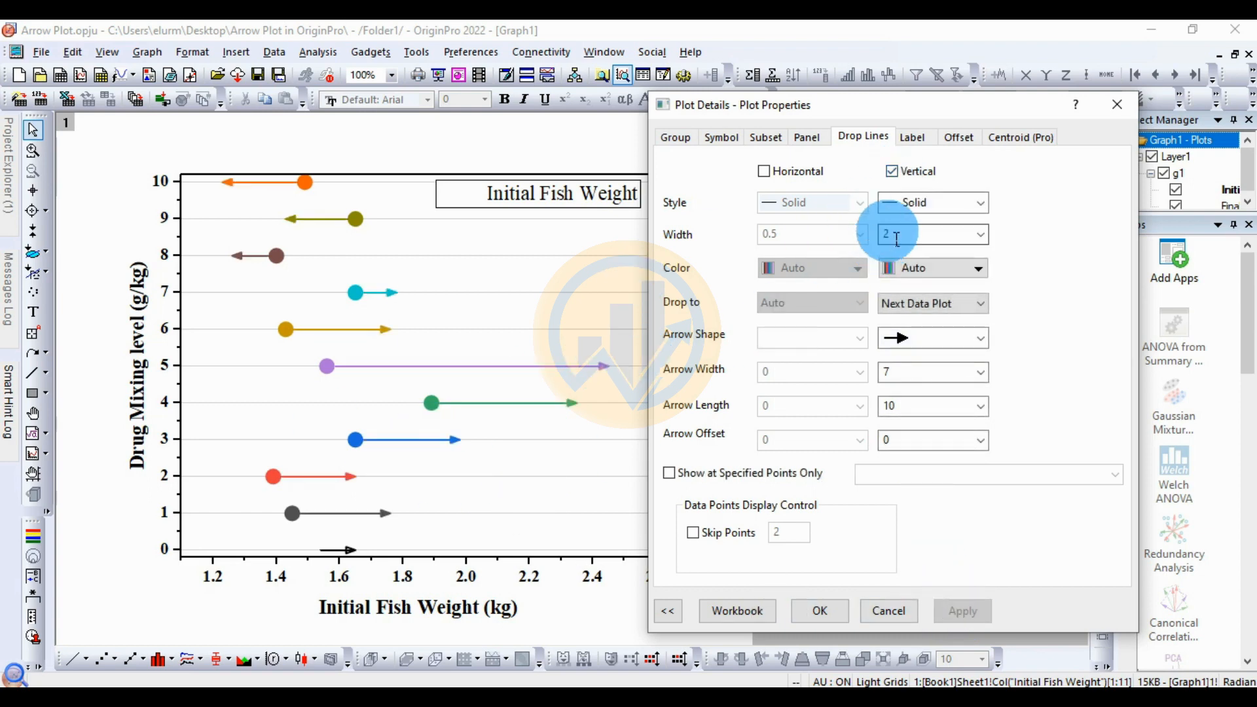
{"action": "left_click", "coordinate": [979, 204]}
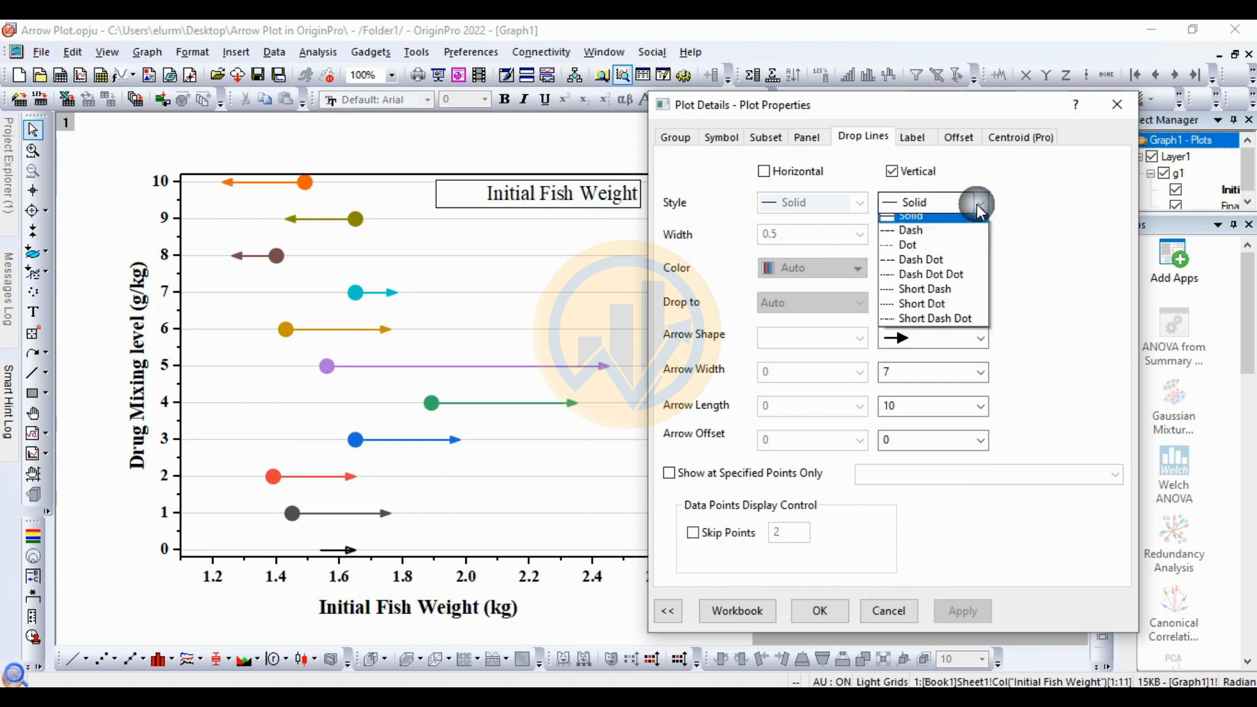
{"action": "left_click", "coordinate": [933, 229]}
{"action": "left_click", "coordinate": [964, 613]}
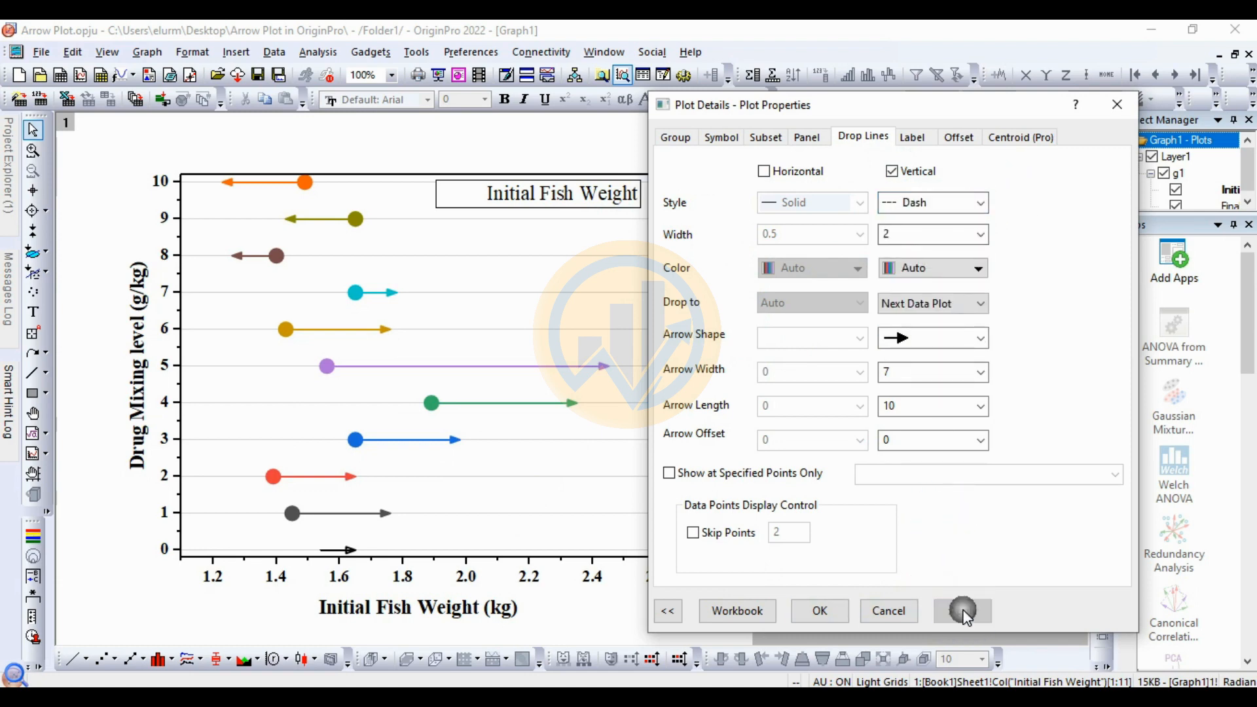
{"action": "left_click", "coordinate": [980, 203]}
{"action": "left_click", "coordinate": [951, 221]}
{"action": "left_click", "coordinate": [982, 611]}
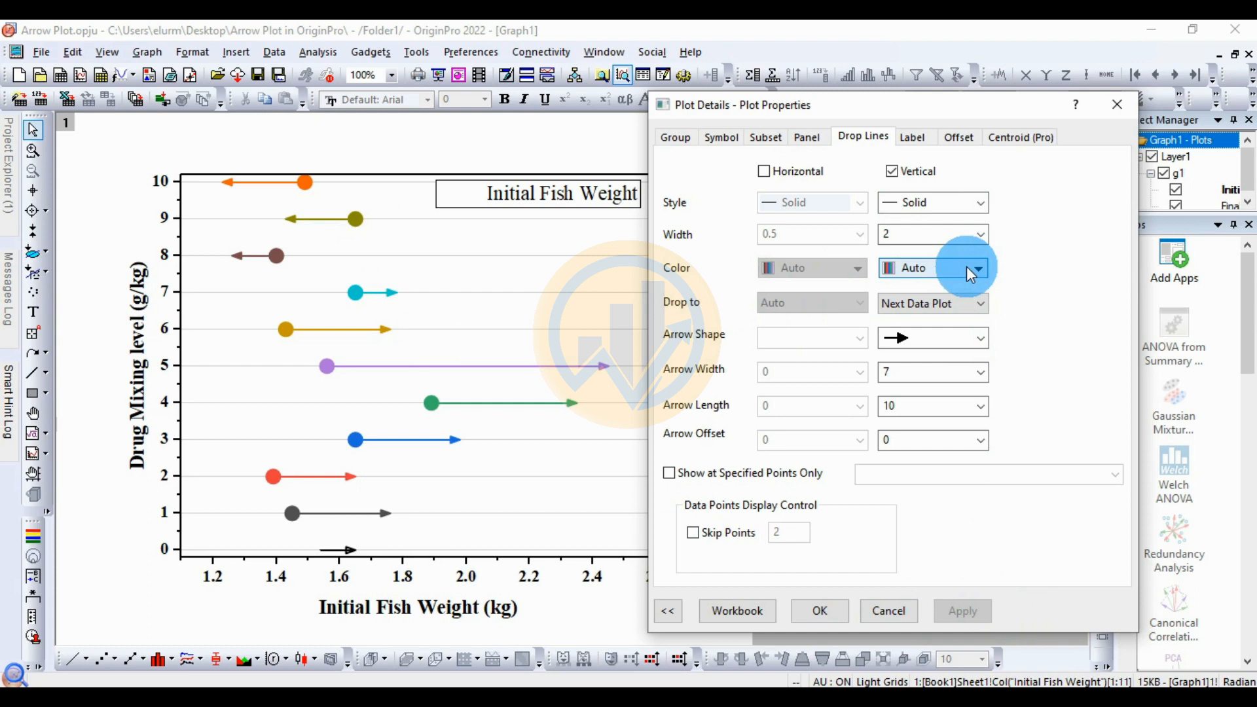
Try the filled diamond end shape on the vertical drop lines and restore the filled arrowhead.
{"action": "left_click", "coordinate": [964, 345]}
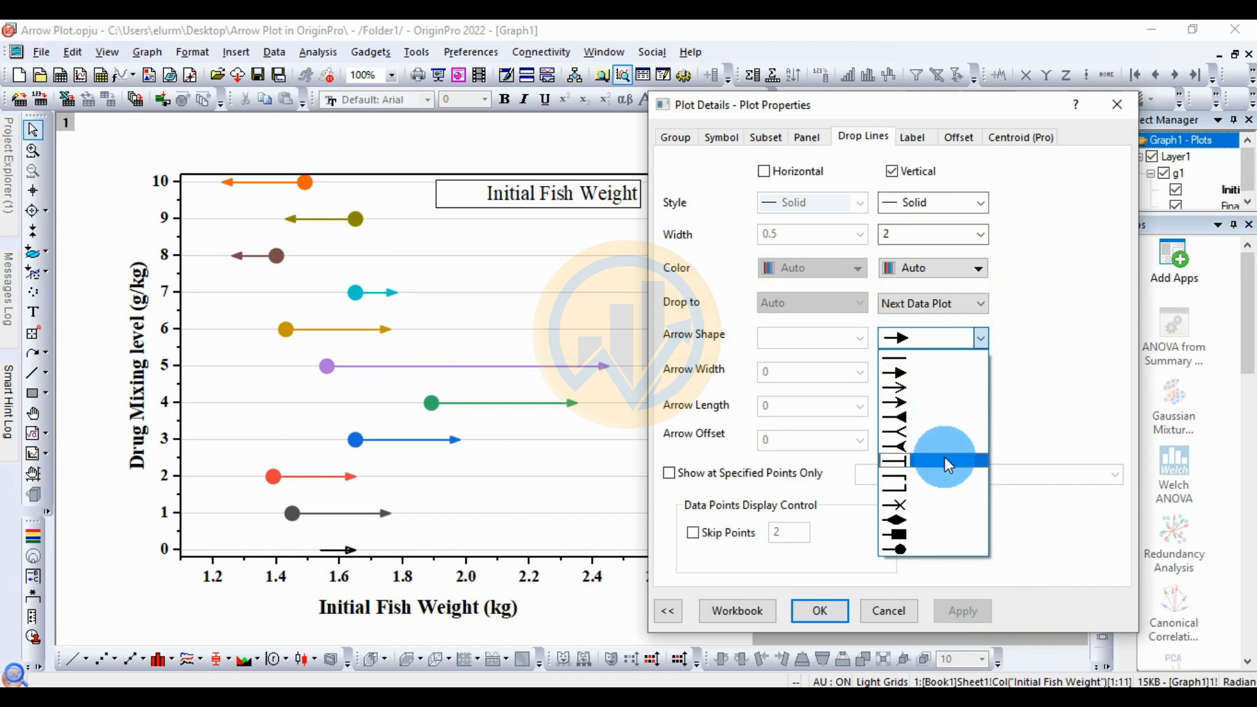
{"action": "left_click", "coordinate": [922, 517]}
{"action": "left_click", "coordinate": [969, 609]}
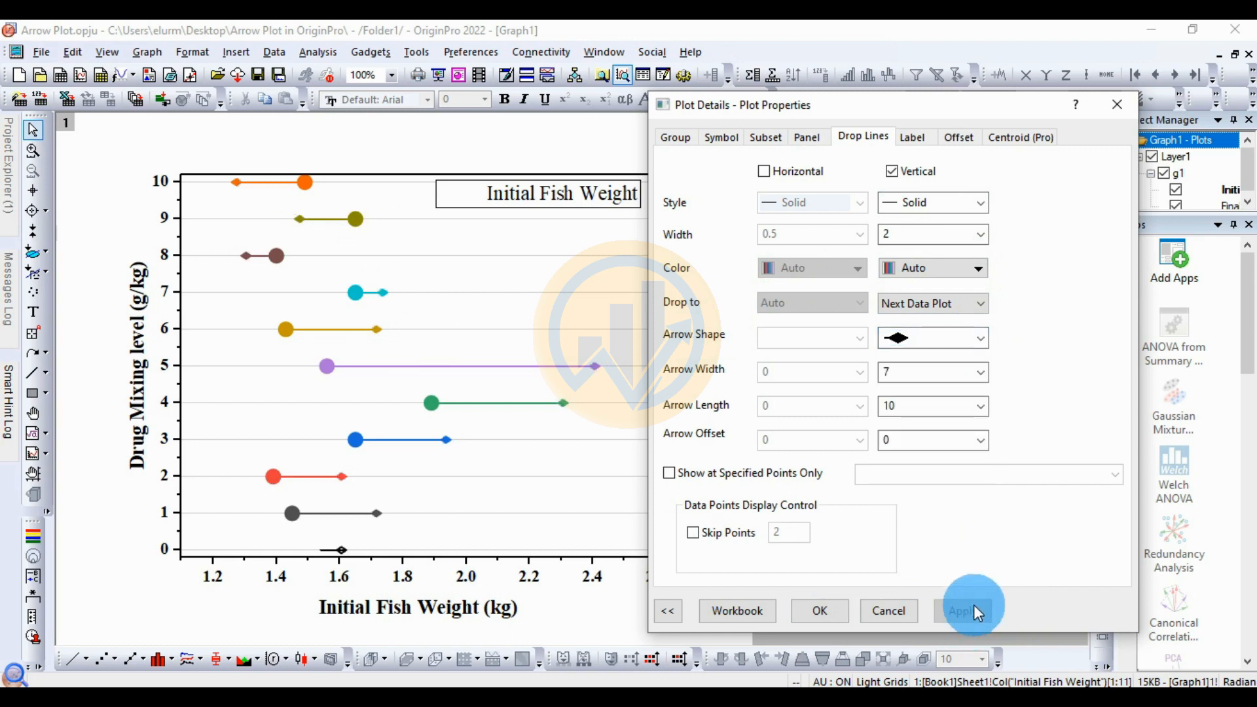
{"action": "left_click", "coordinate": [979, 337]}
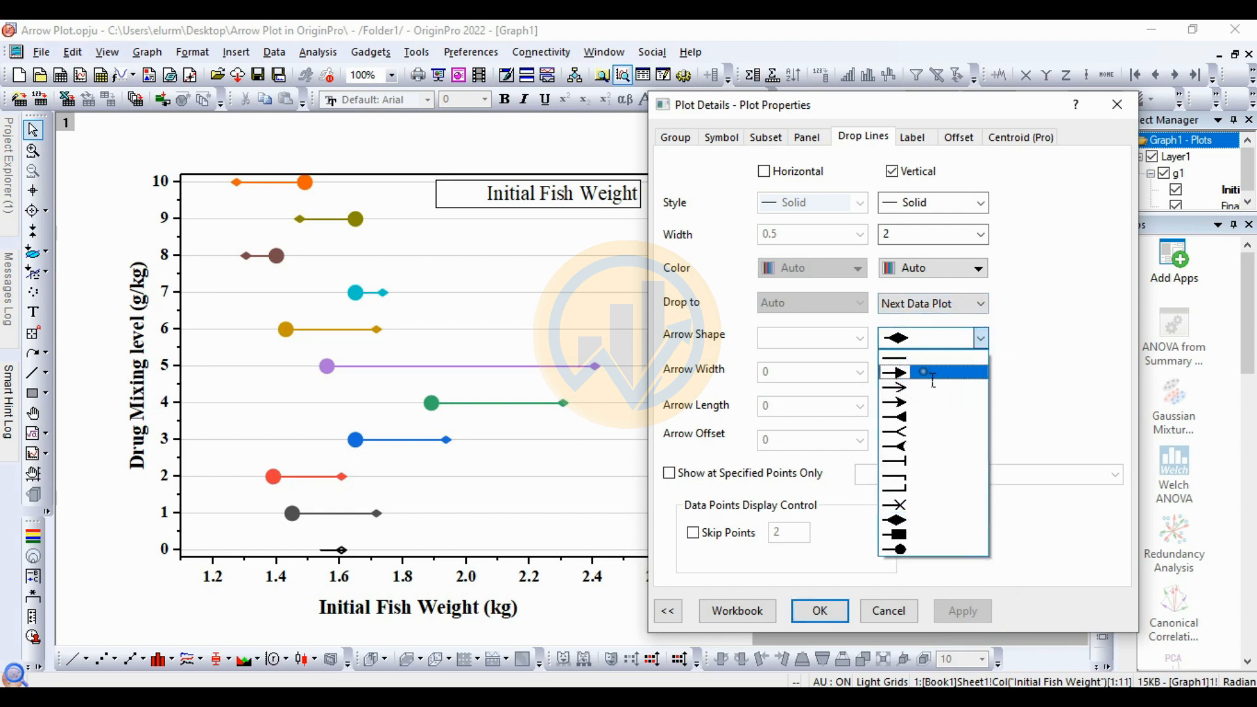
{"action": "left_click", "coordinate": [933, 378]}
{"action": "left_click", "coordinate": [970, 602]}
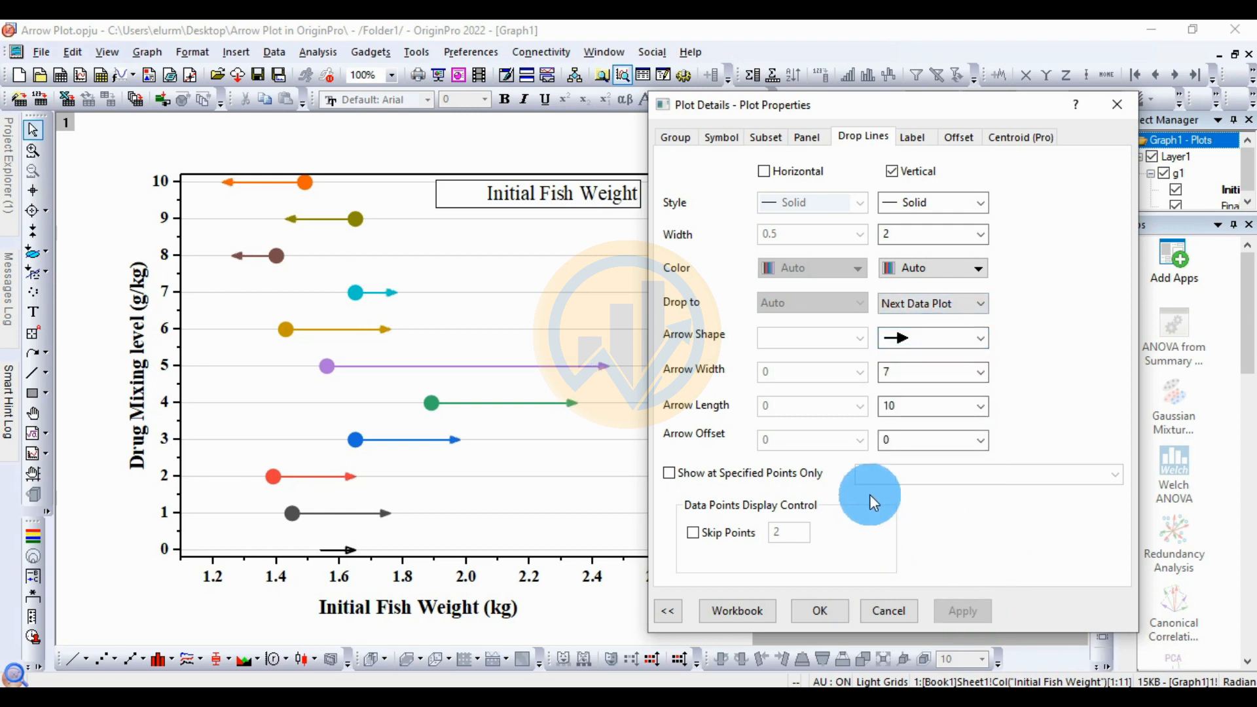
Try an arrow width of 10 for the vertical drop lines.
{"action": "left_click", "coordinate": [982, 372]}
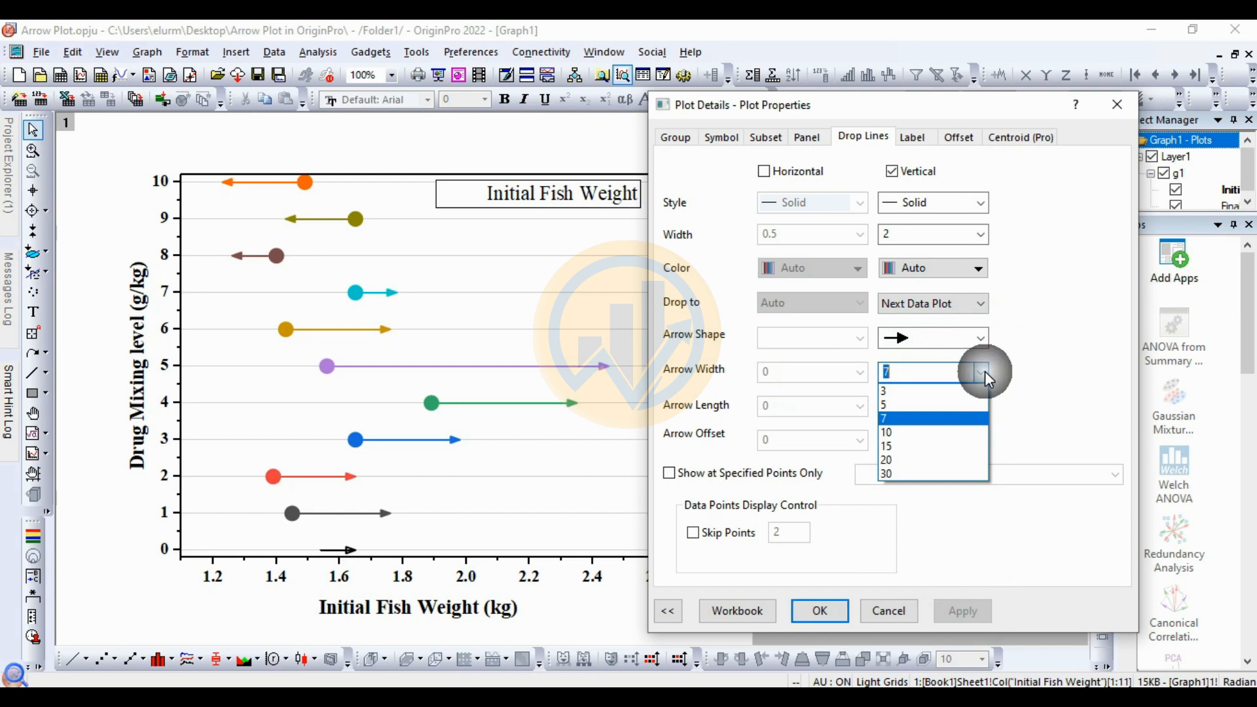
{"action": "left_click", "coordinate": [916, 434]}
{"action": "left_click", "coordinate": [975, 607]}
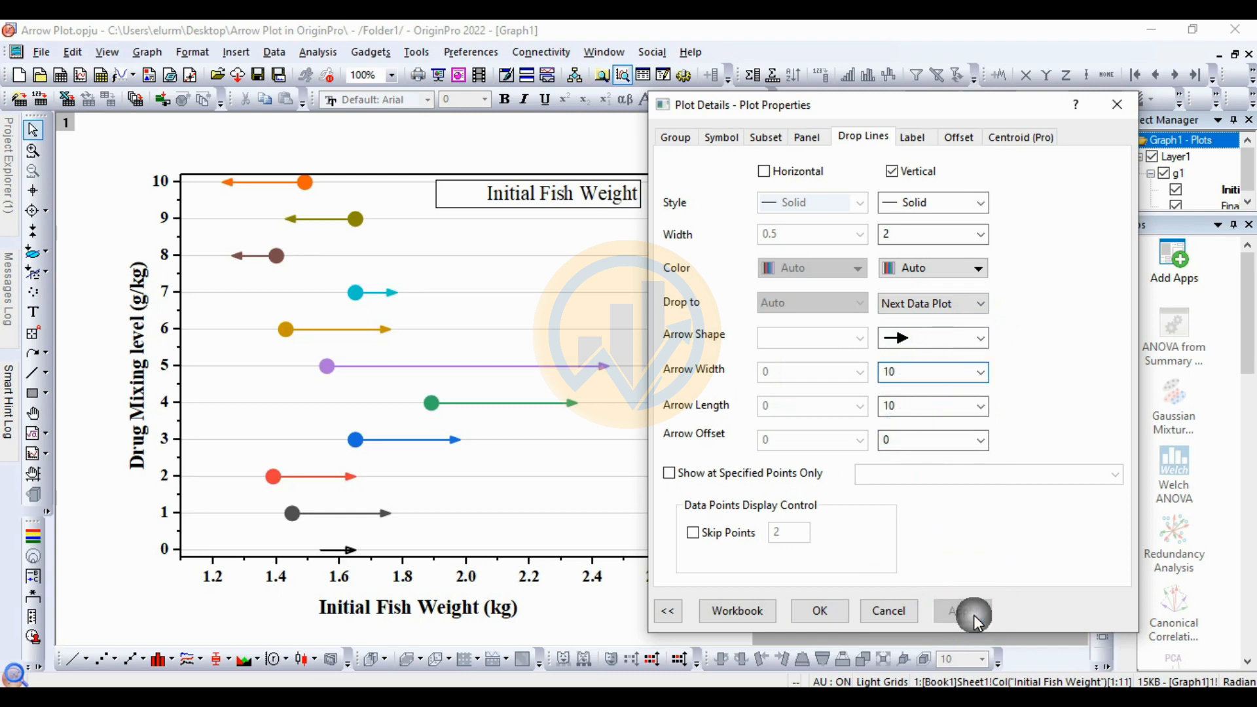
Set the arrow width of the vertical drop lines to 15.
{"action": "left_click", "coordinate": [982, 372]}
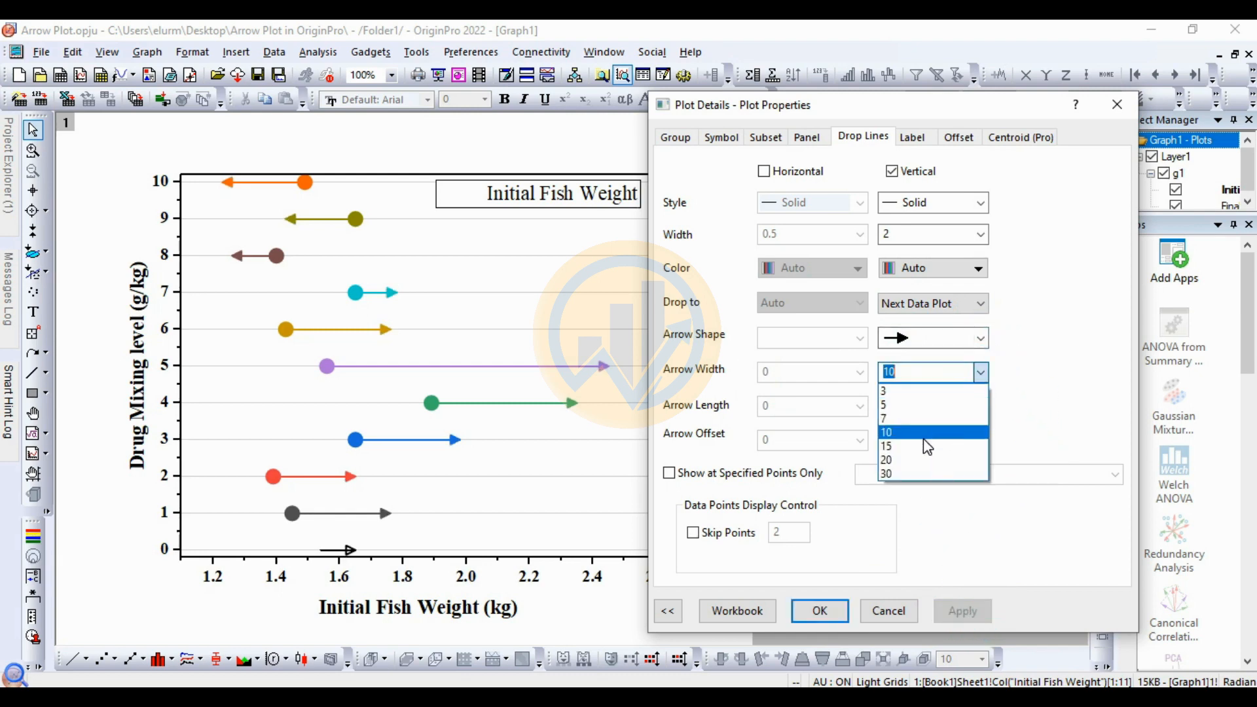
{"action": "left_click", "coordinate": [920, 444]}
{"action": "left_click", "coordinate": [962, 608]}
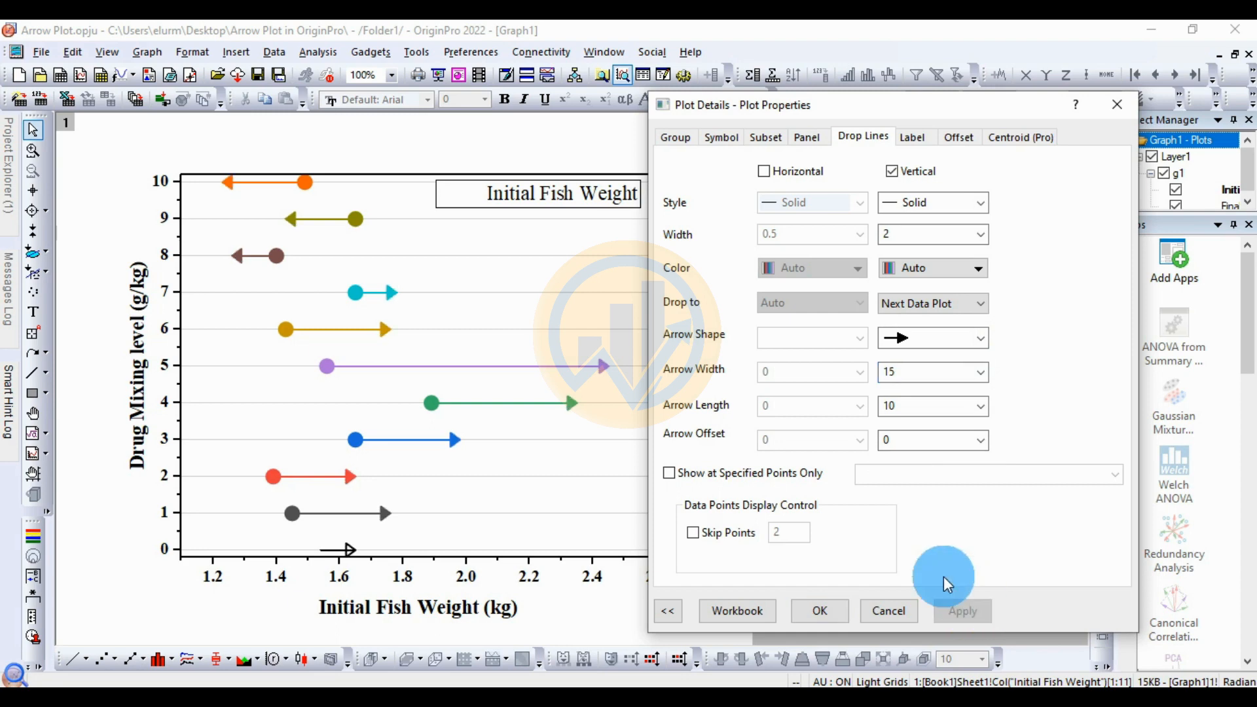
Set the arrow length of the vertical drop lines to 15 and apply it to the graph.
{"action": "left_click", "coordinate": [979, 407]}
{"action": "left_click", "coordinate": [893, 480]}
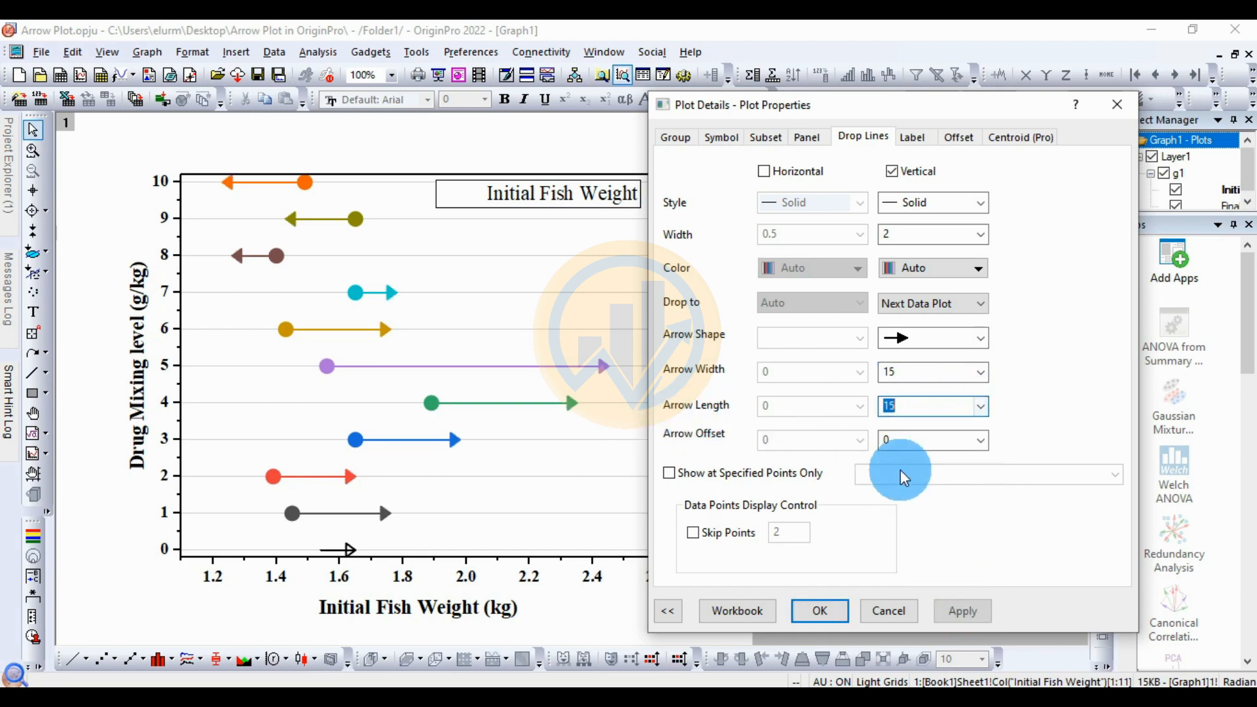
{"action": "left_click", "coordinate": [967, 611]}
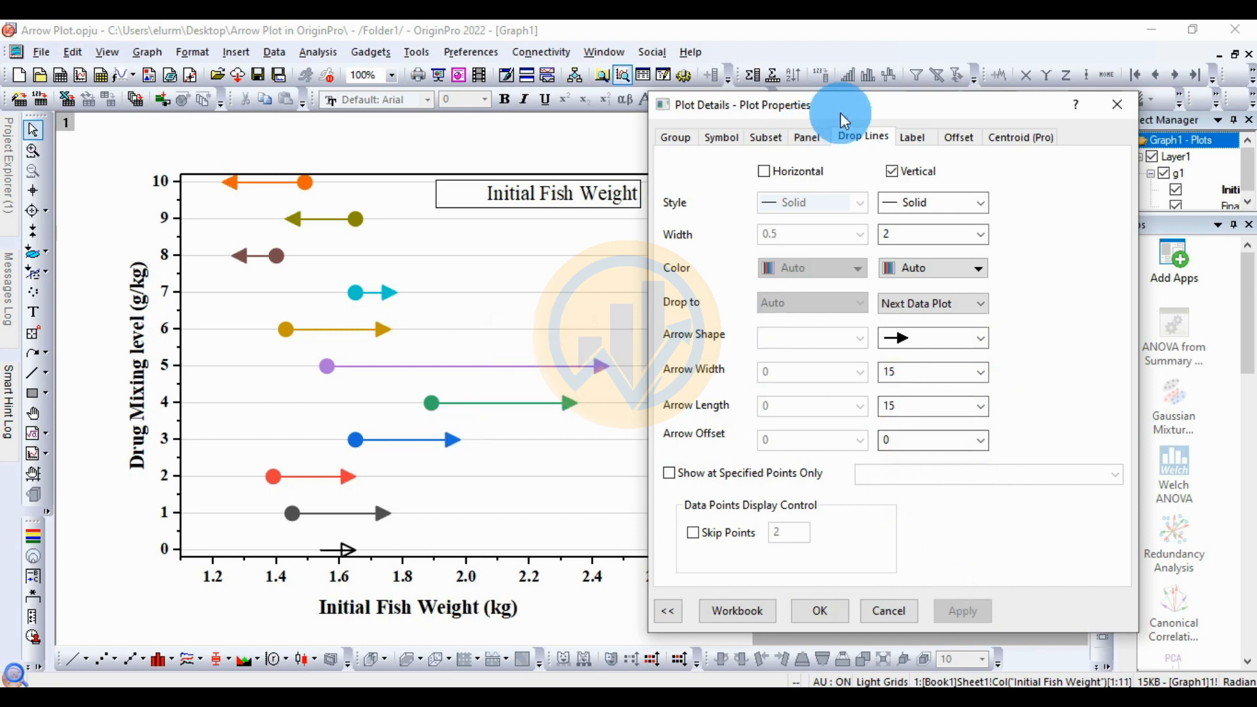
Enable data labels for the plot points and apply them to the graph.
{"action": "left_click", "coordinate": [914, 139]}
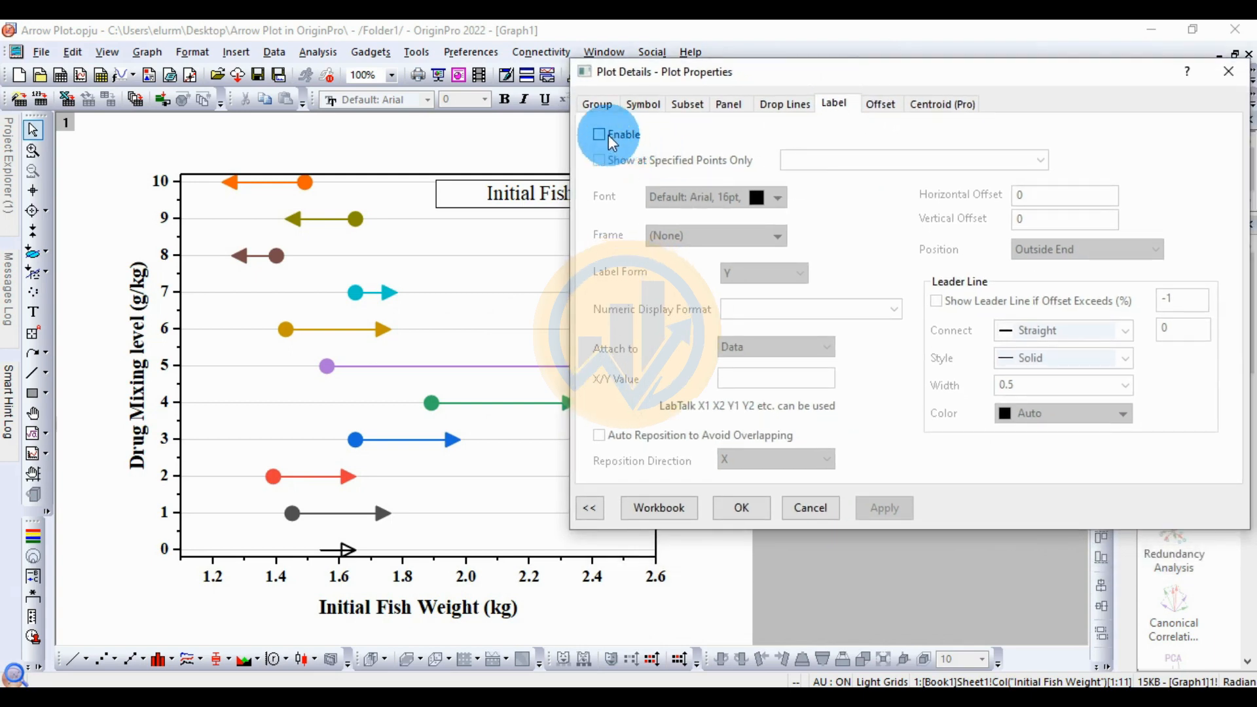
{"action": "left_click", "coordinate": [600, 134]}
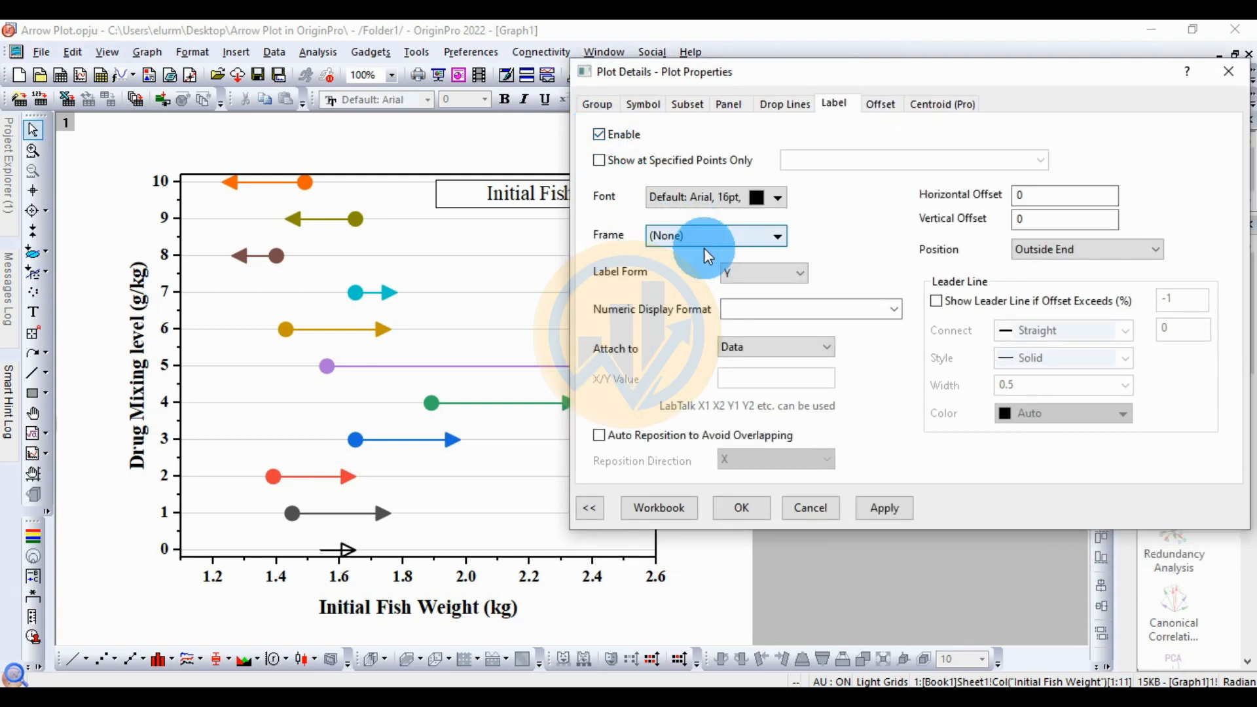
{"action": "left_click", "coordinate": [894, 509]}
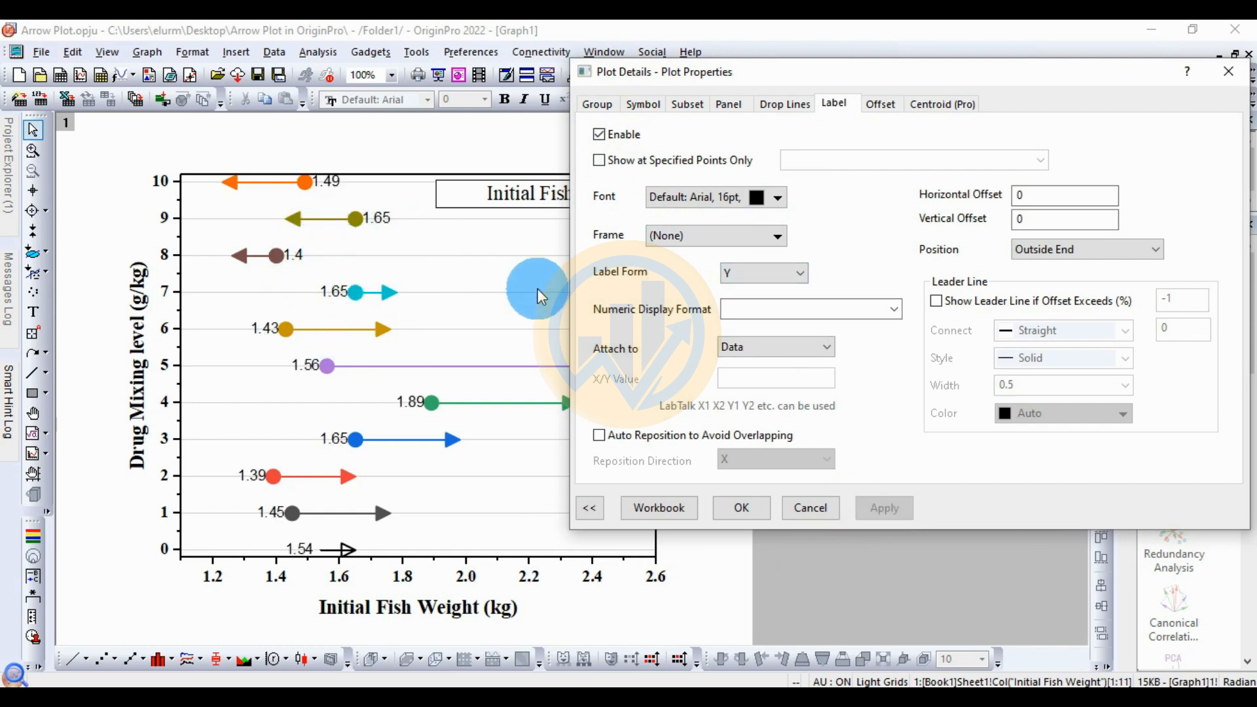
Change the data label font to Times New Roman and apply it.
{"action": "left_click", "coordinate": [778, 199]}
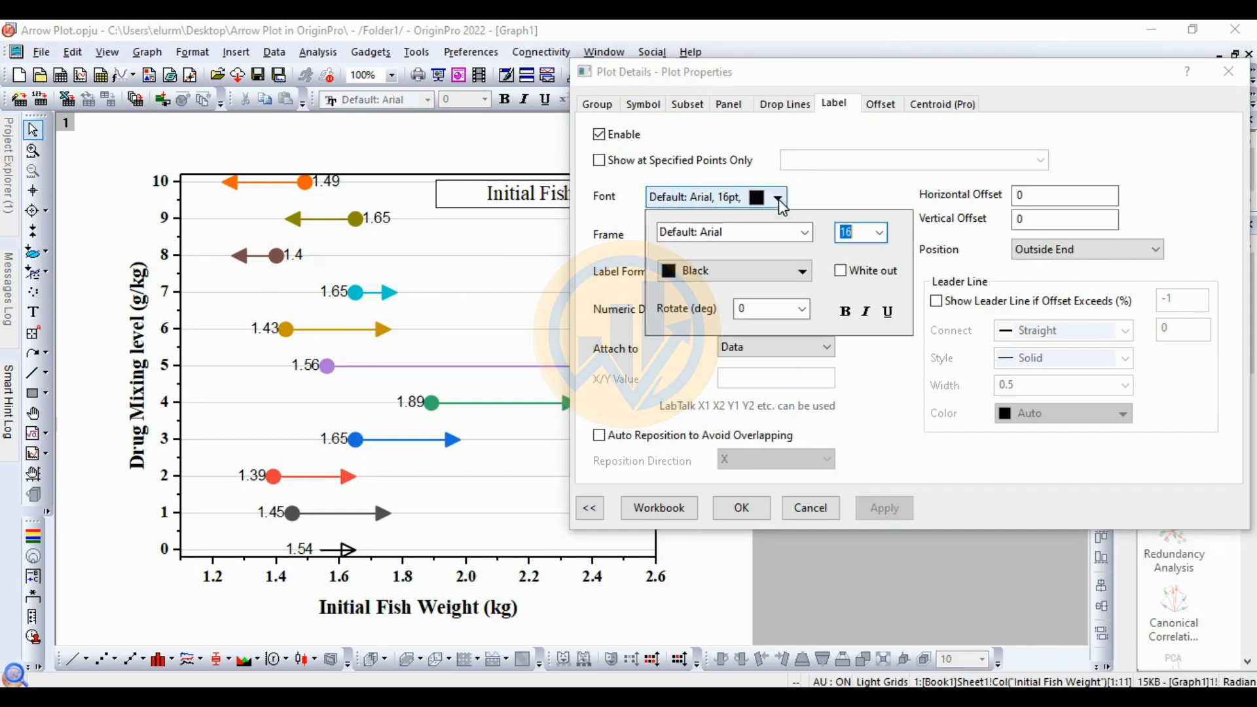
{"action": "left_click", "coordinate": [807, 232]}
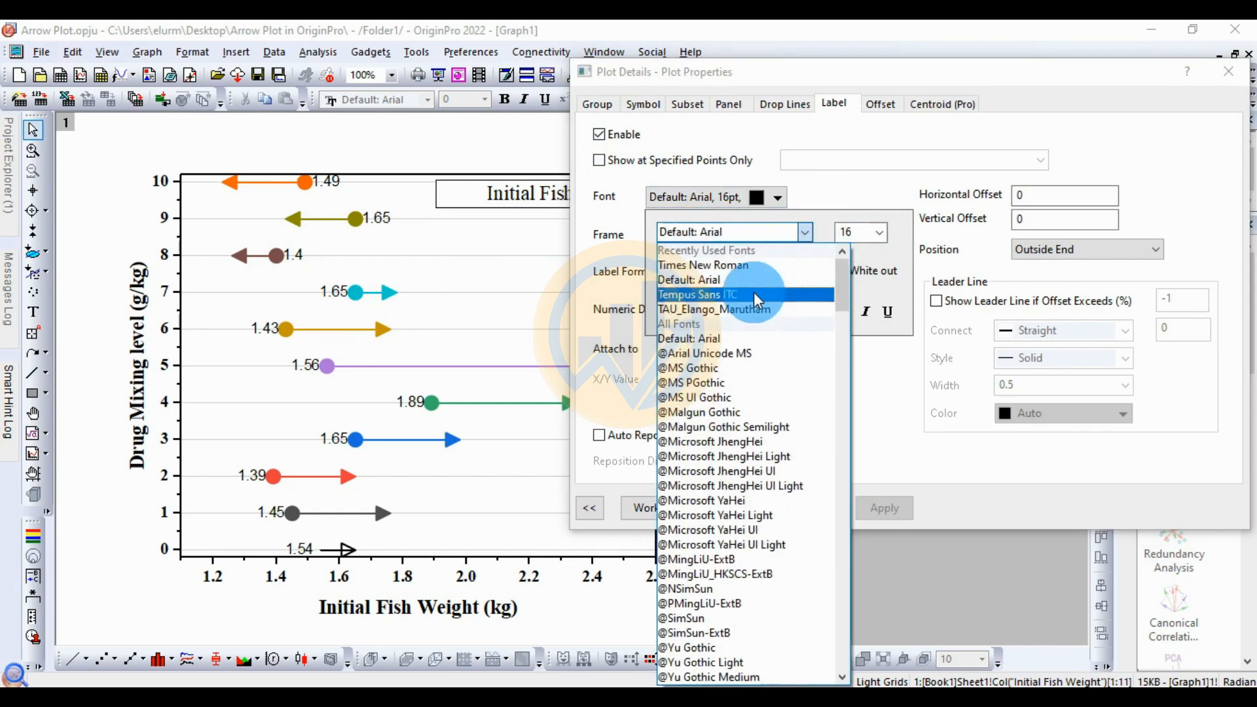
{"action": "left_click", "coordinate": [727, 266]}
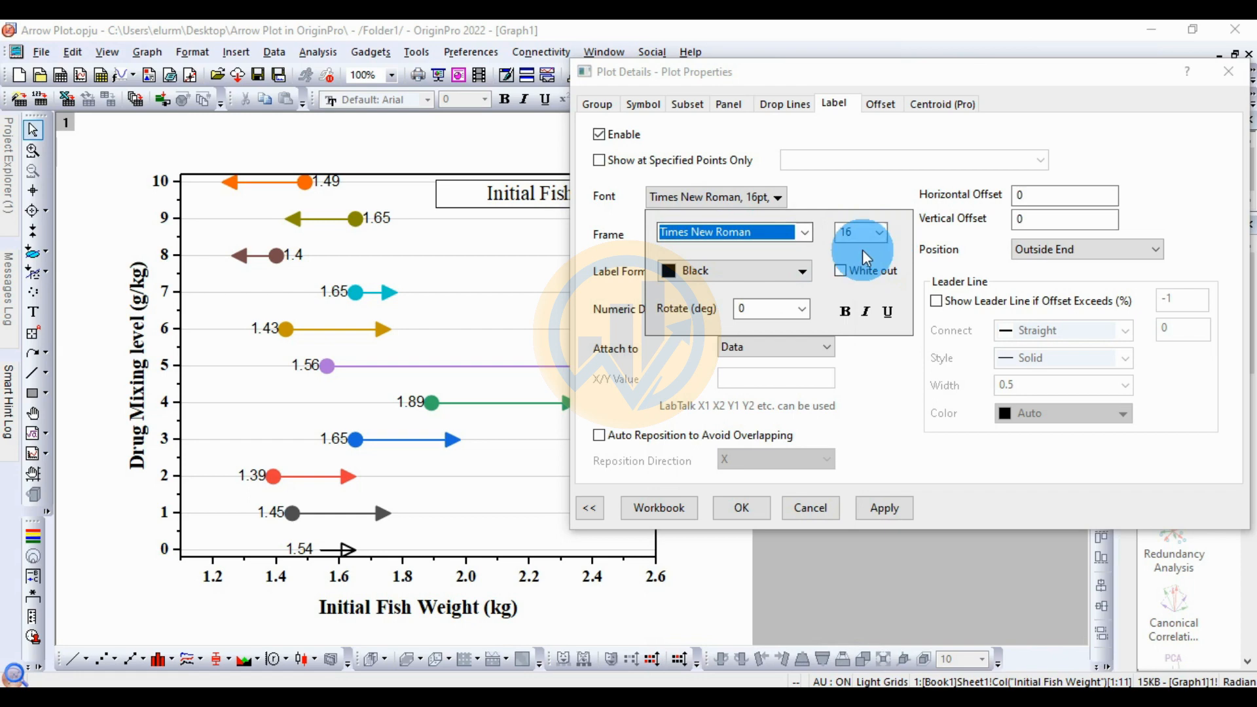
{"action": "left_click", "coordinate": [891, 505]}
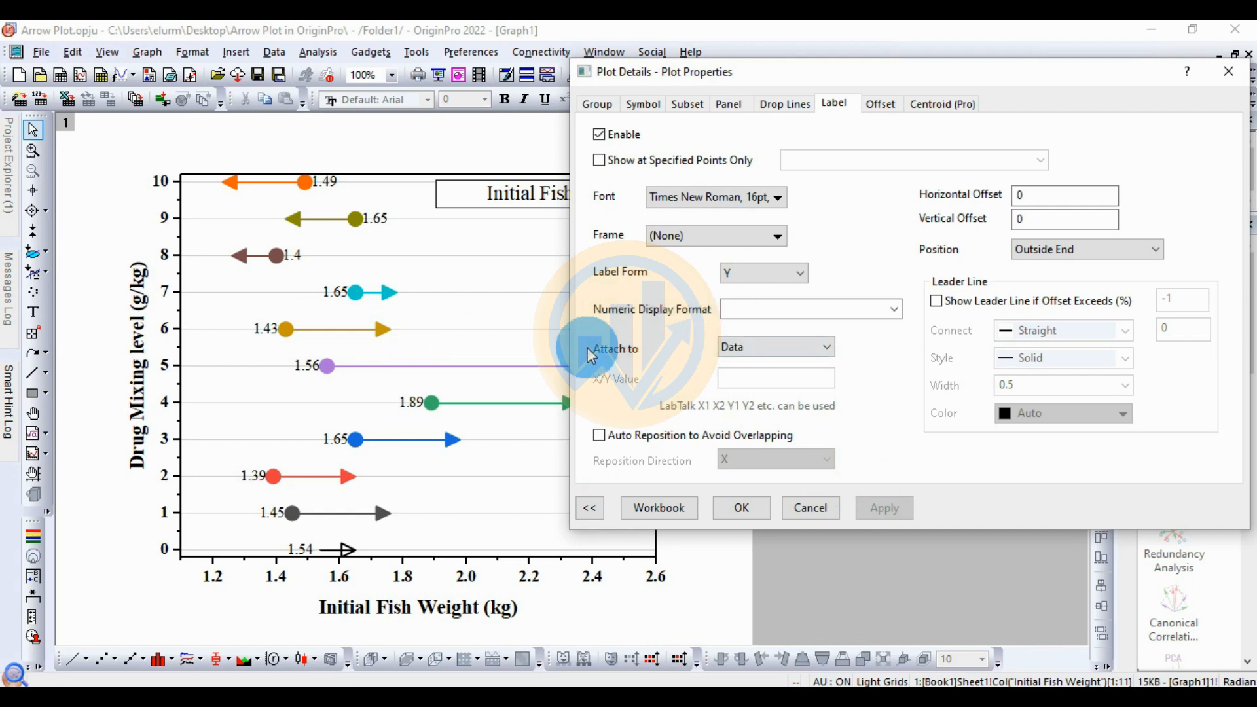
Set the label form to Col(B): "Initial Fish Weight" and accept the plot settings.
{"action": "left_click", "coordinate": [798, 271]}
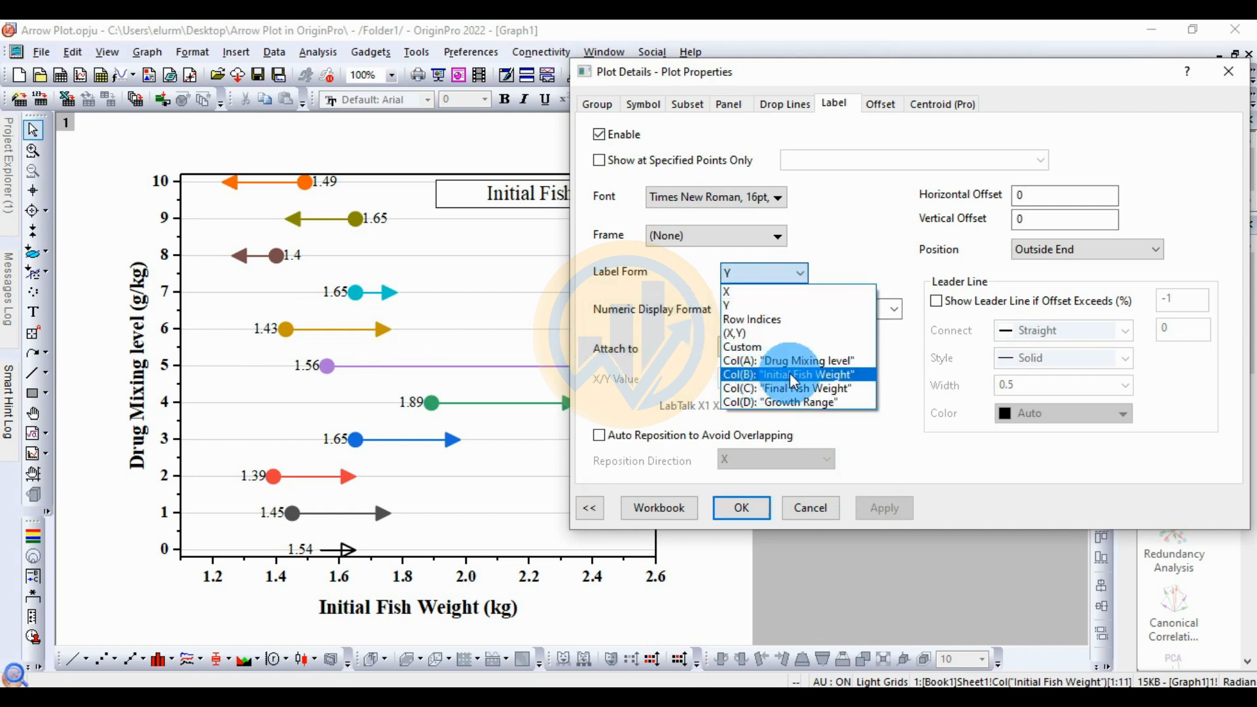
{"action": "left_click", "coordinate": [807, 374]}
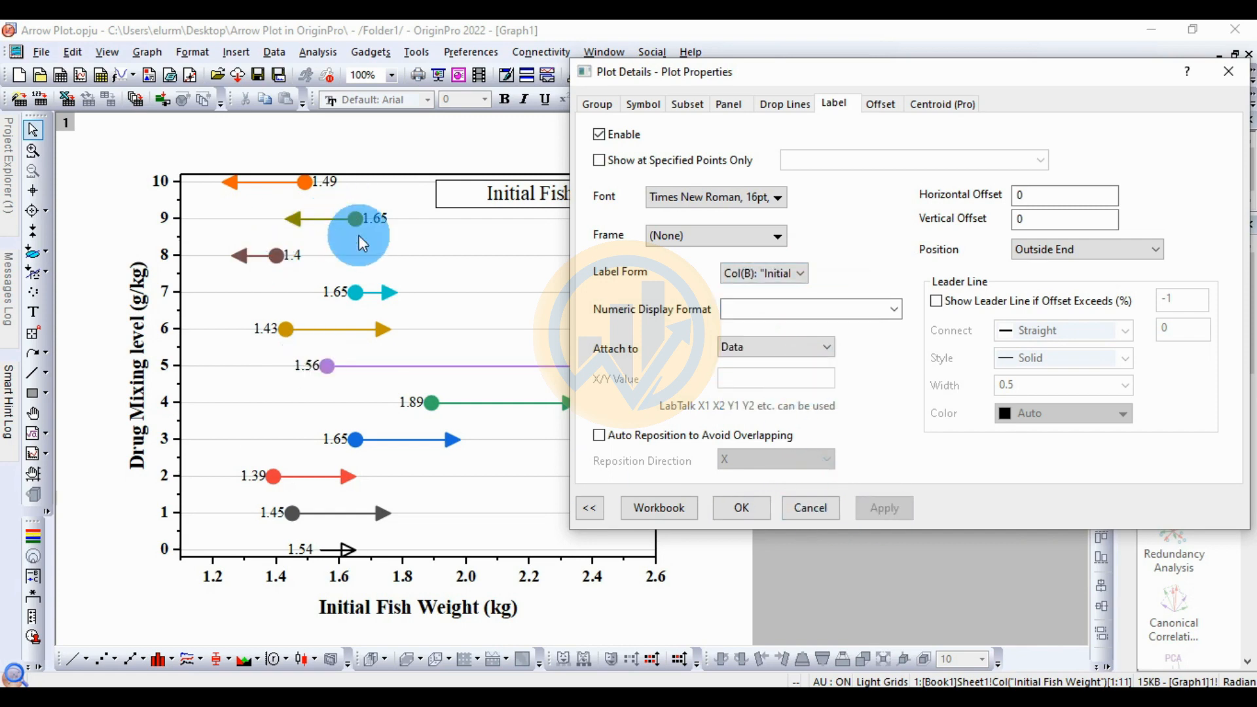
{"action": "left_click", "coordinate": [741, 508]}
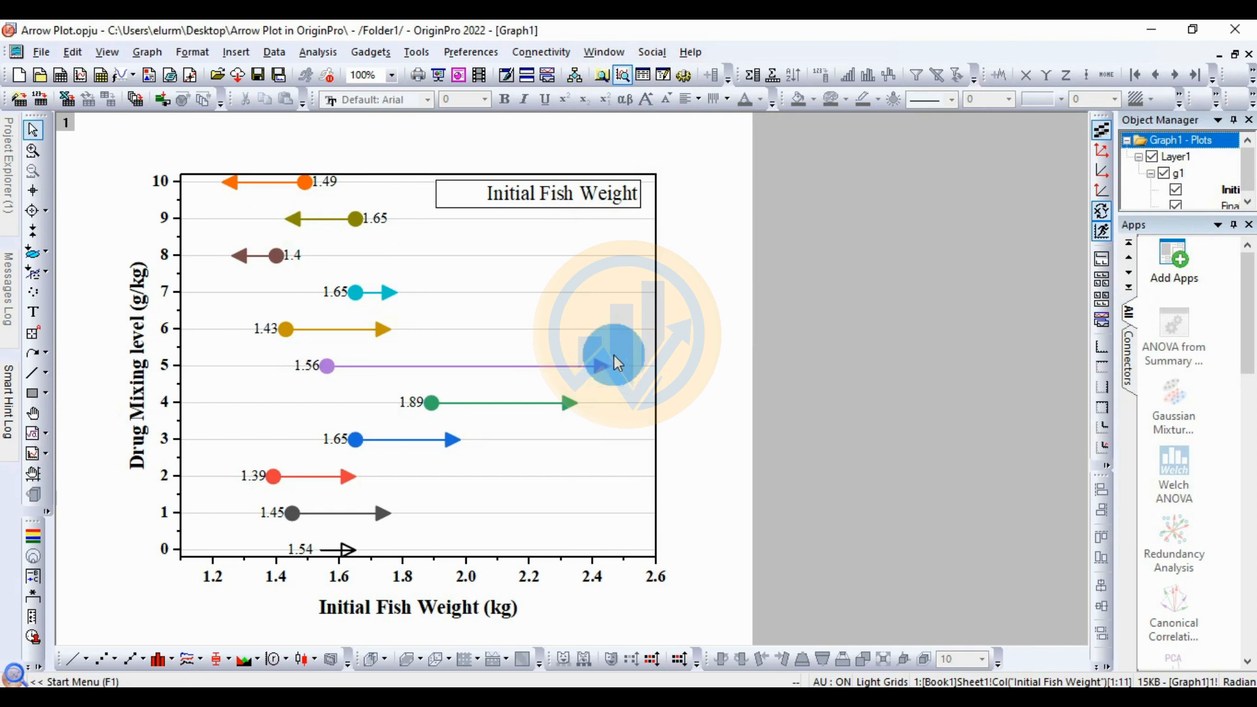
Restore the graph from its maximized view and place its window beside the Book1 data columns.
{"action": "left_click", "coordinate": [1234, 56]}
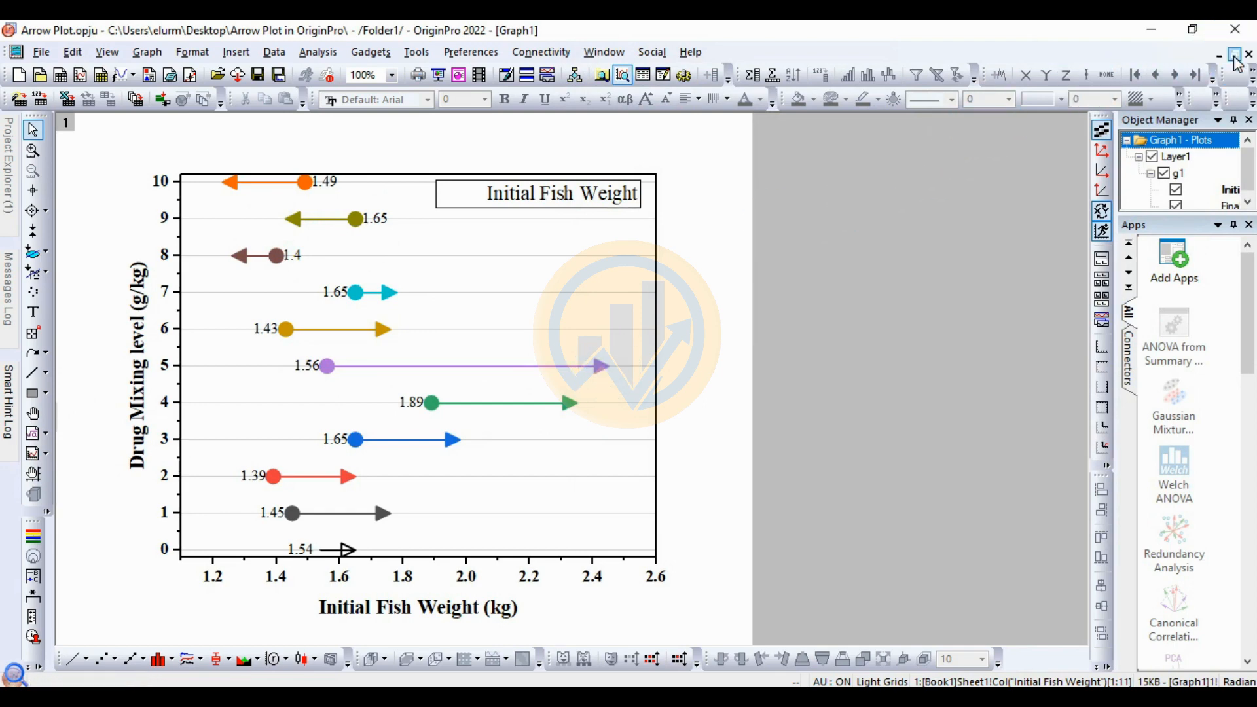
{"action": "left_click", "coordinate": [640, 187]}
{"action": "left_click_drag", "start_coordinate": [640, 183], "coordinate": [614, 174]}
{"action": "left_click_drag", "start_coordinate": [513, 146], "coordinate": [584, 150]}
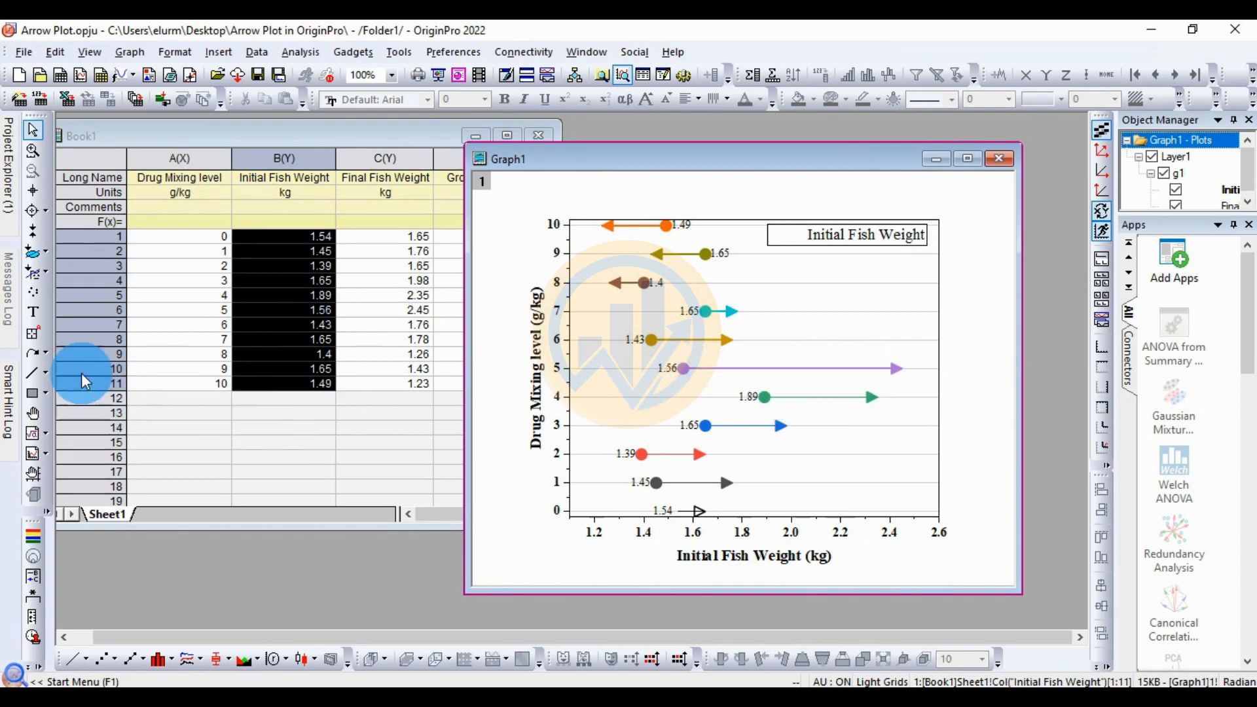
Add a text annotation reading 2.45 just past the tip of the purple arrow at mixing level 5.
{"action": "left_click", "coordinate": [33, 312]}
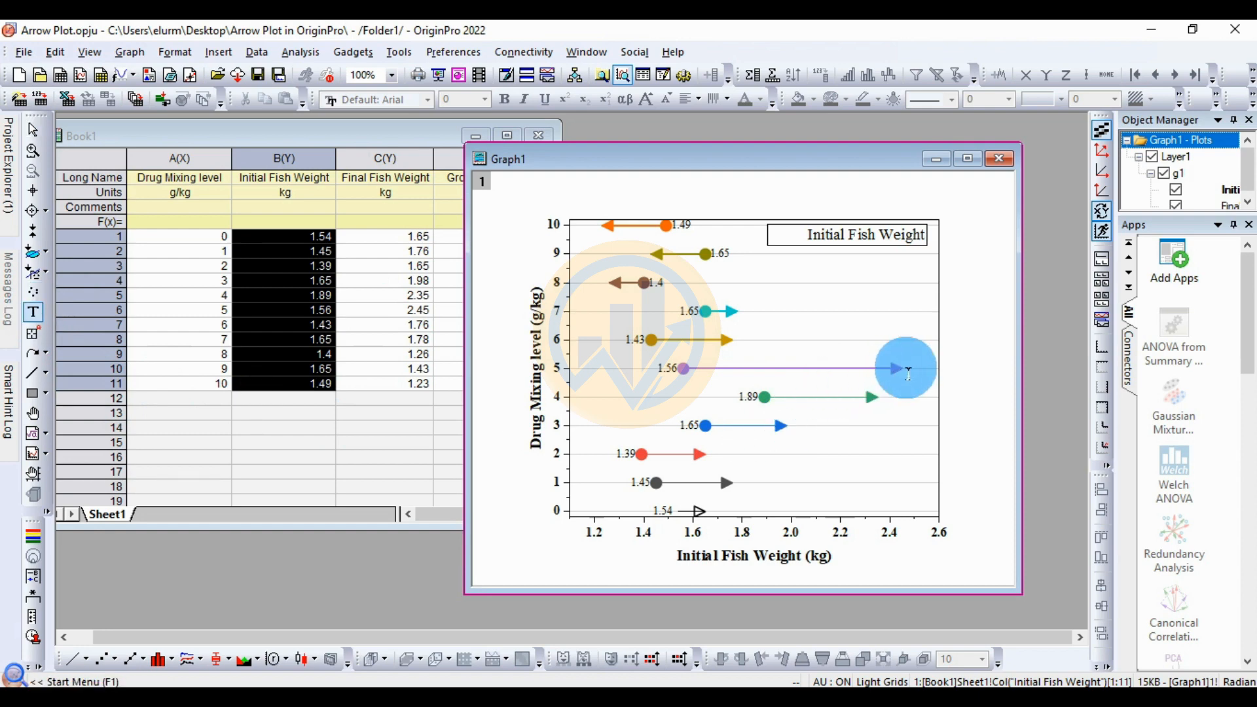
{"action": "left_click", "coordinate": [907, 370]}
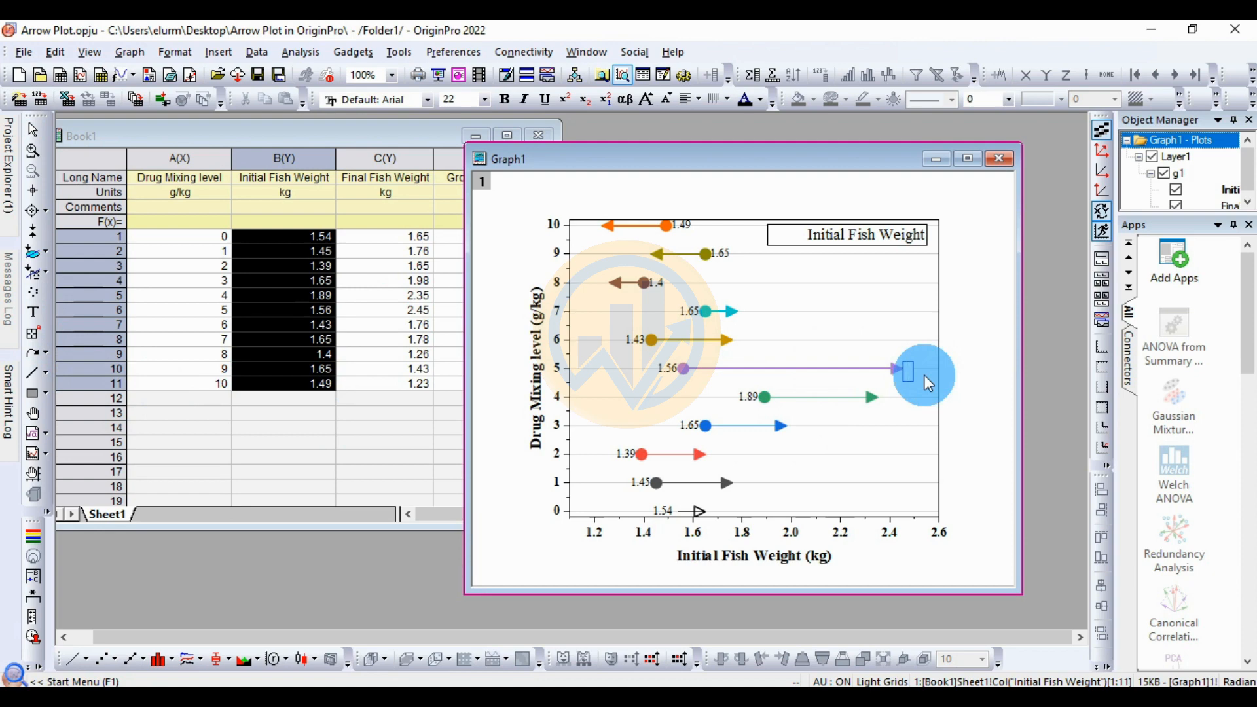
{"action": "type", "text": "2.45"}
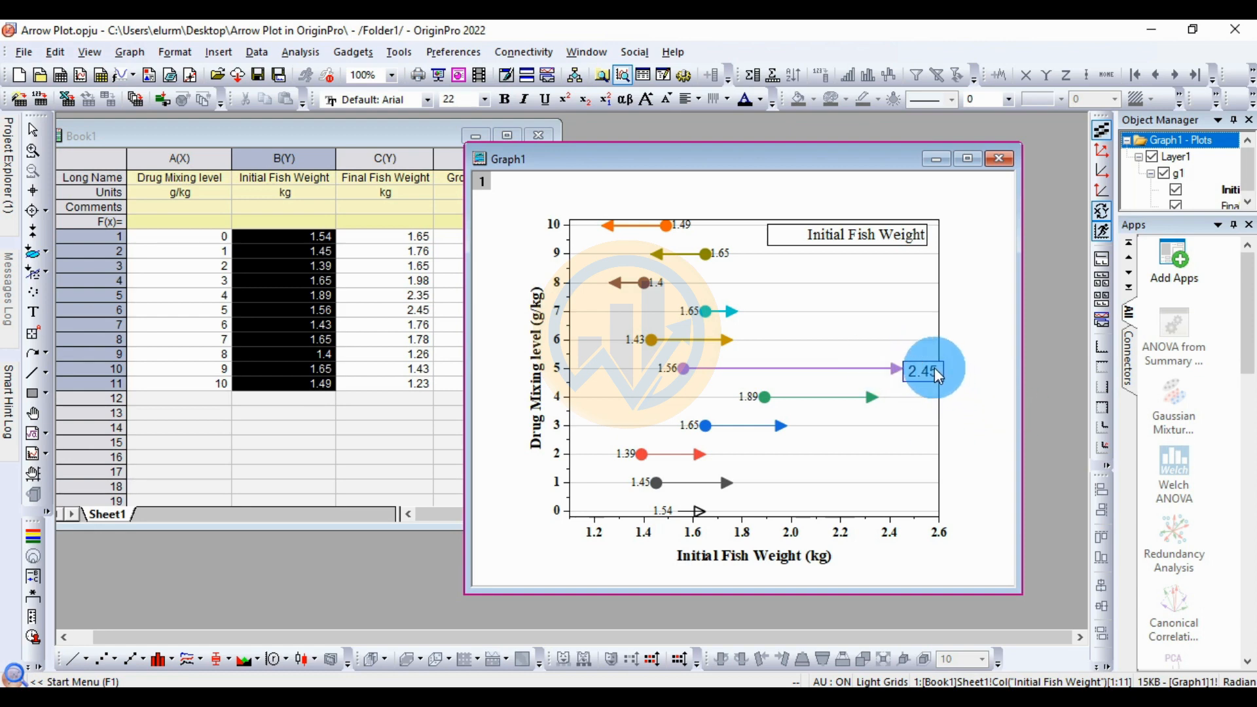
Format the 2.45 annotation in Times New Roman at size 16 and deselect it.
{"action": "left_click", "coordinate": [939, 377]}
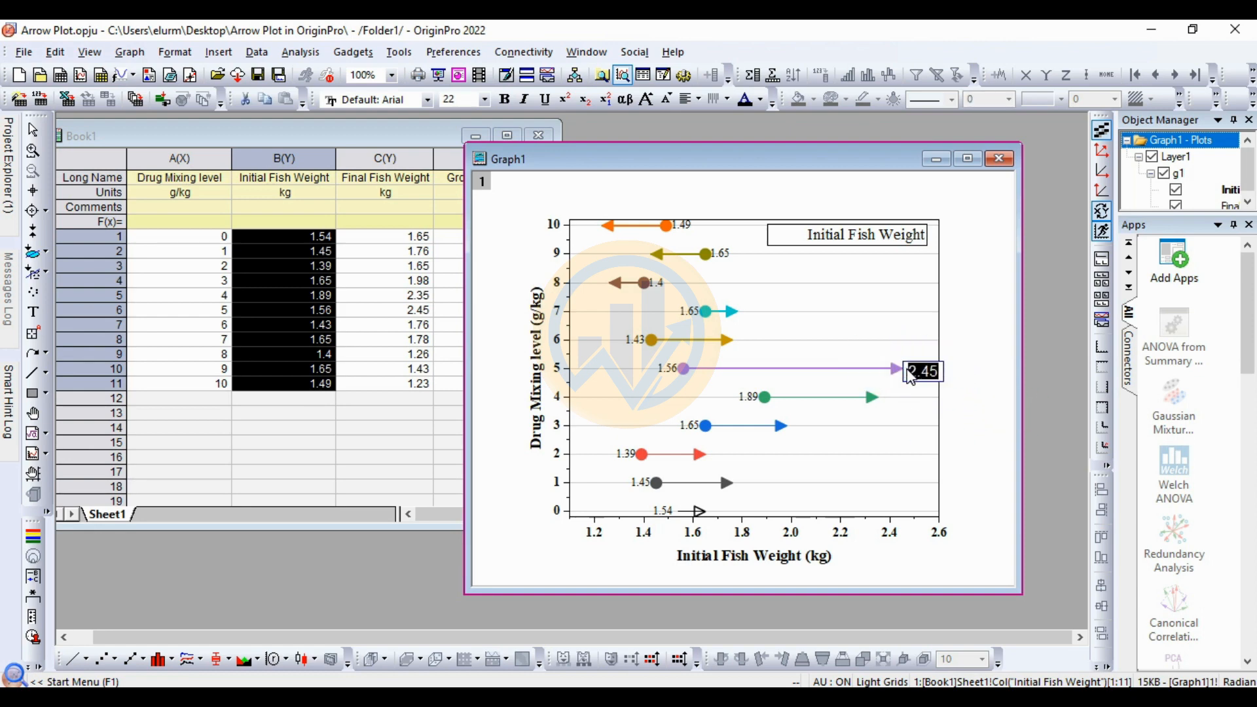
{"action": "left_click", "coordinate": [426, 101]}
{"action": "scroll", "coordinate": [402, 160], "scroll_direction": "up", "scroll_amount": 1}
{"action": "left_click", "coordinate": [401, 154]}
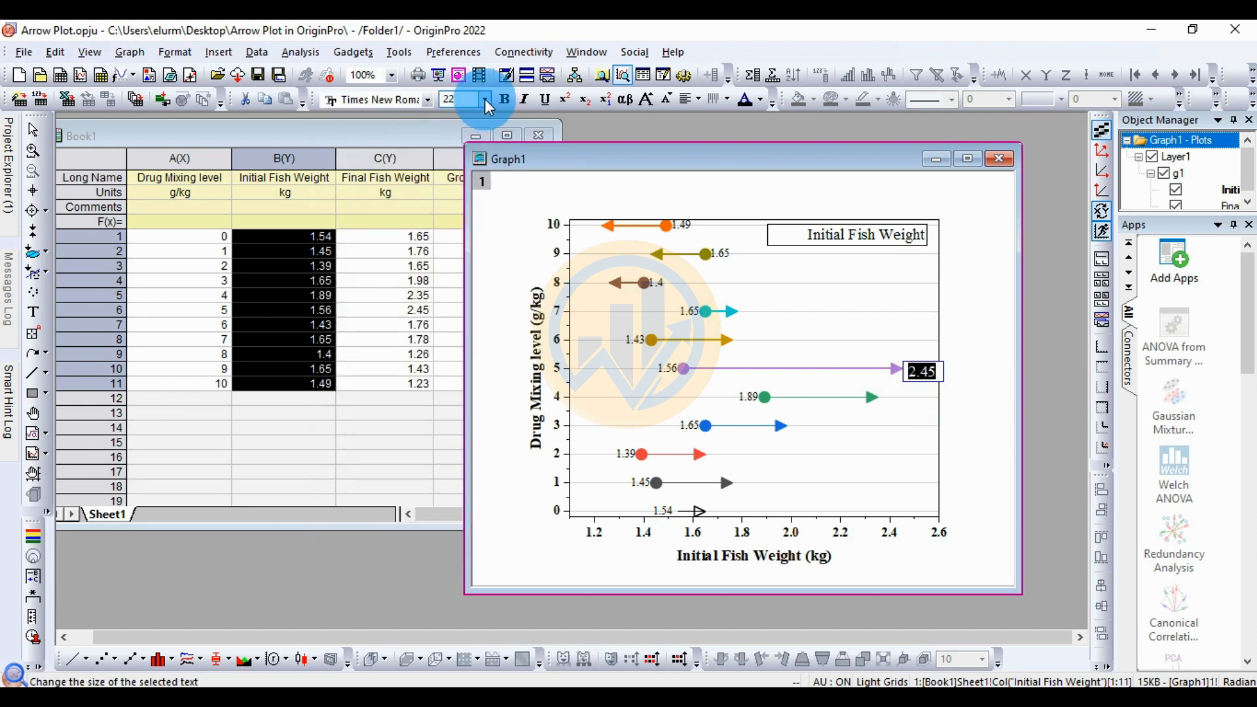
{"action": "left_click", "coordinate": [486, 100]}
{"action": "left_click", "coordinate": [467, 178]}
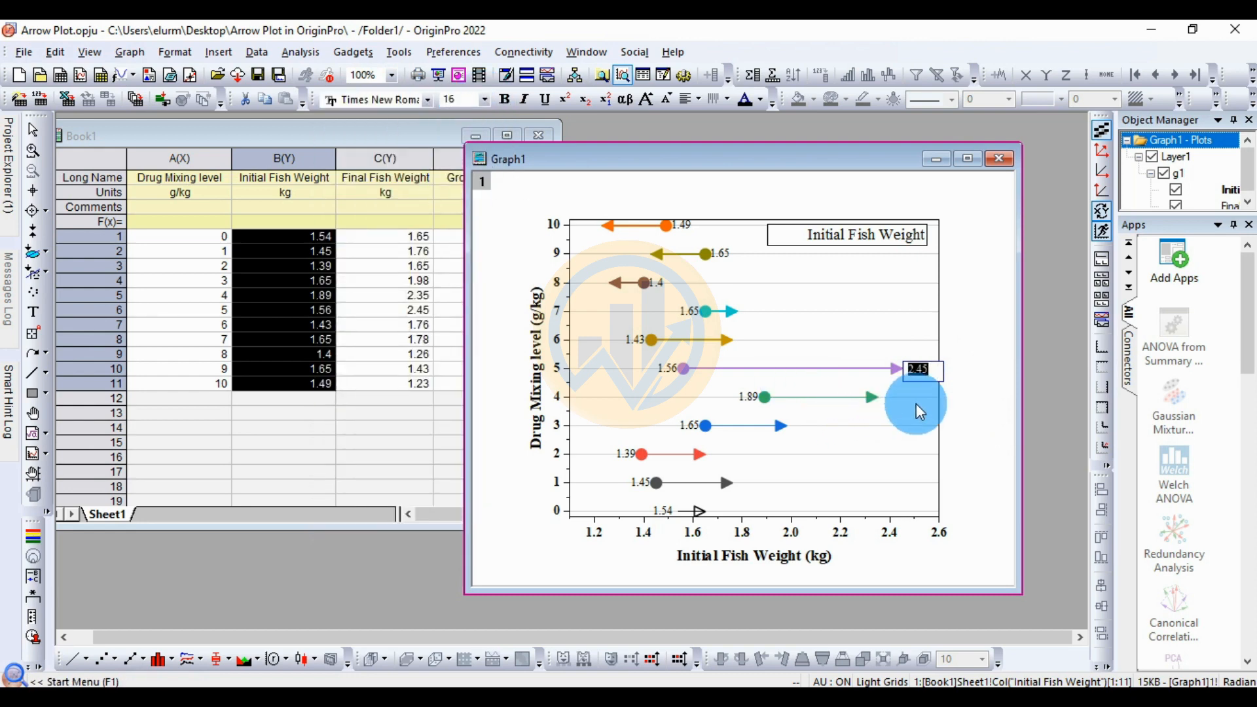
{"action": "left_click", "coordinate": [924, 370]}
{"action": "left_click", "coordinate": [931, 434]}
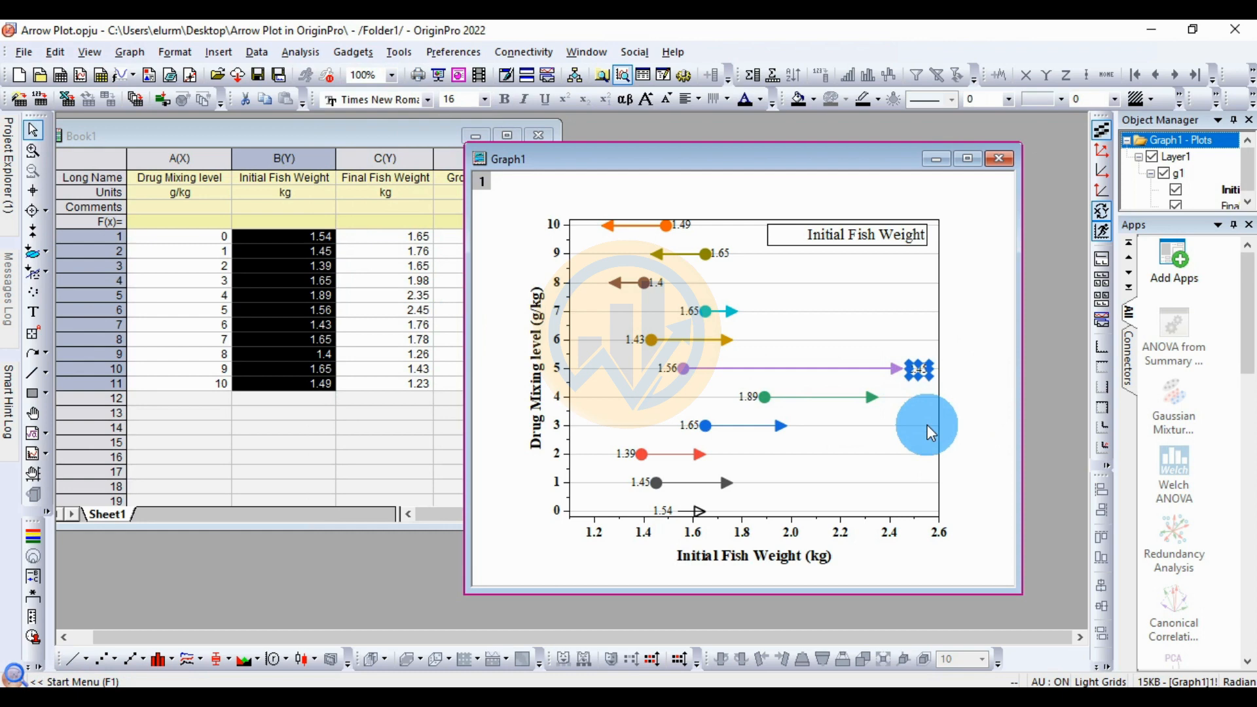
{"action": "left_click", "coordinate": [970, 414]}
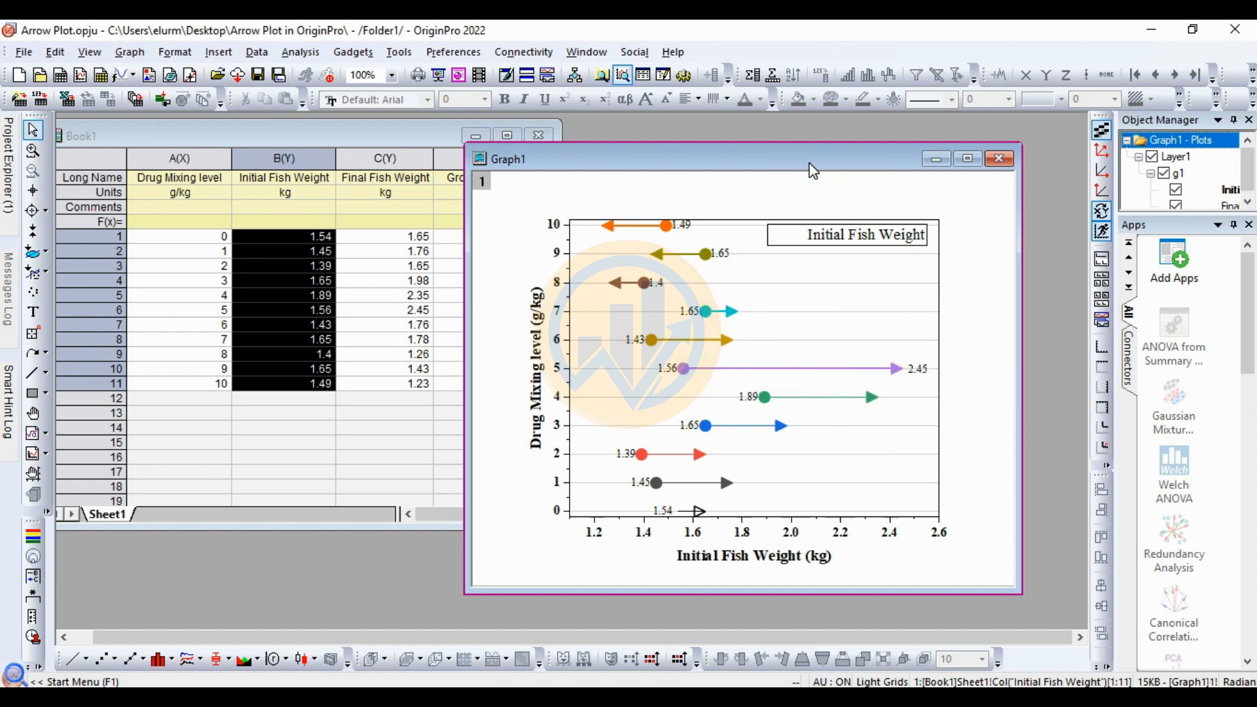
Maximize the graph window again to show the whole arrow plot.
{"action": "left_click_drag", "start_coordinate": [812, 165], "coordinate": [796, 138]}
{"action": "left_click", "coordinate": [952, 131]}
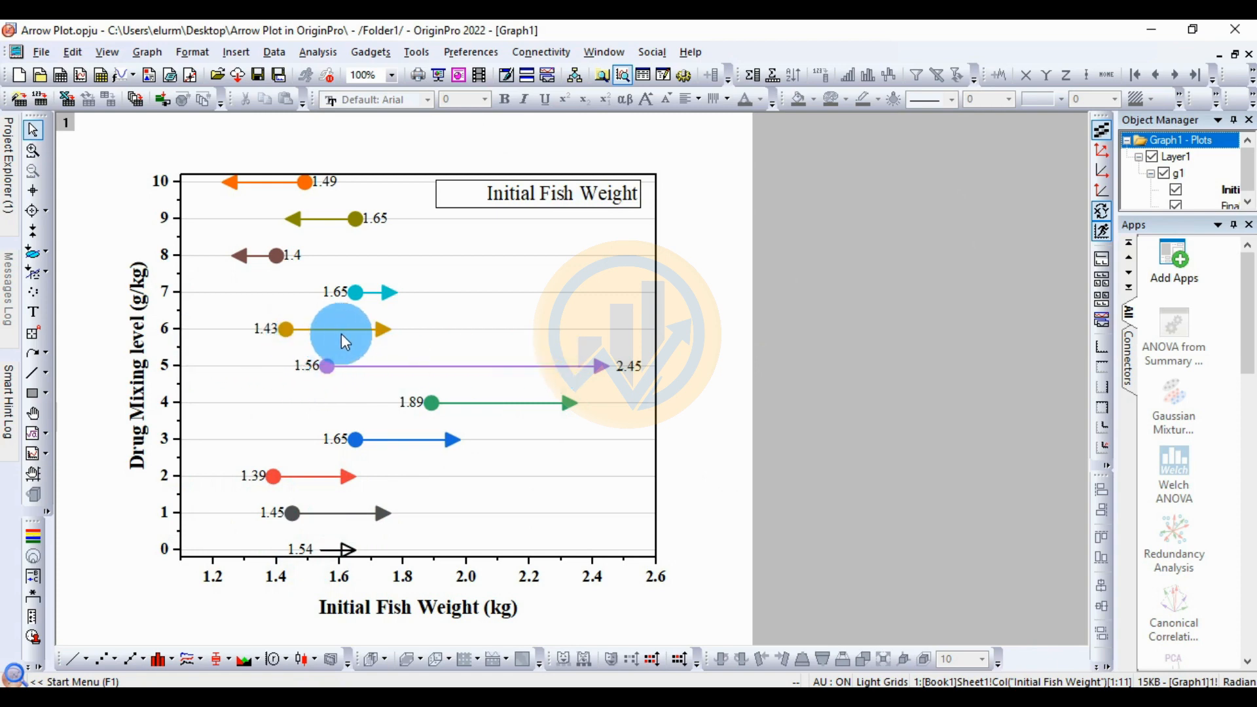
{"action": "mouse_move", "coordinate": [275, 258]}
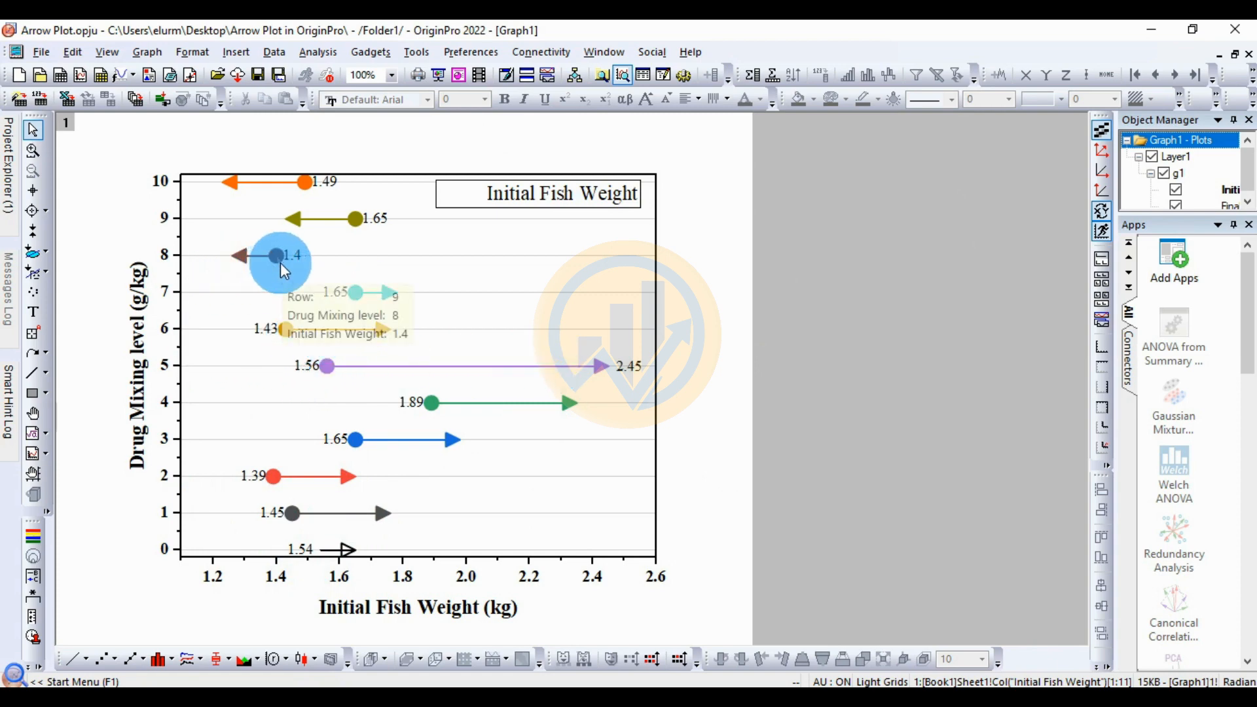